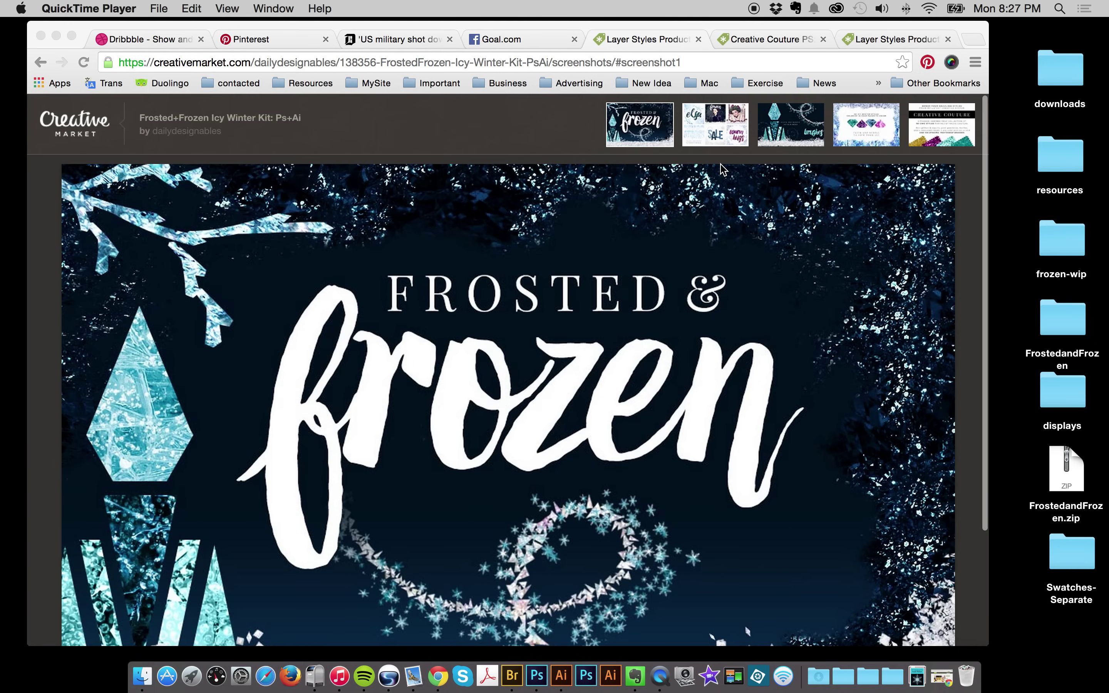
# Step: Open the second preview image of the Frosted+Frozen Icy Winter Kit and examine its six sample designs
pyautogui.click(719, 125)
pyautogui.click(717, 123)
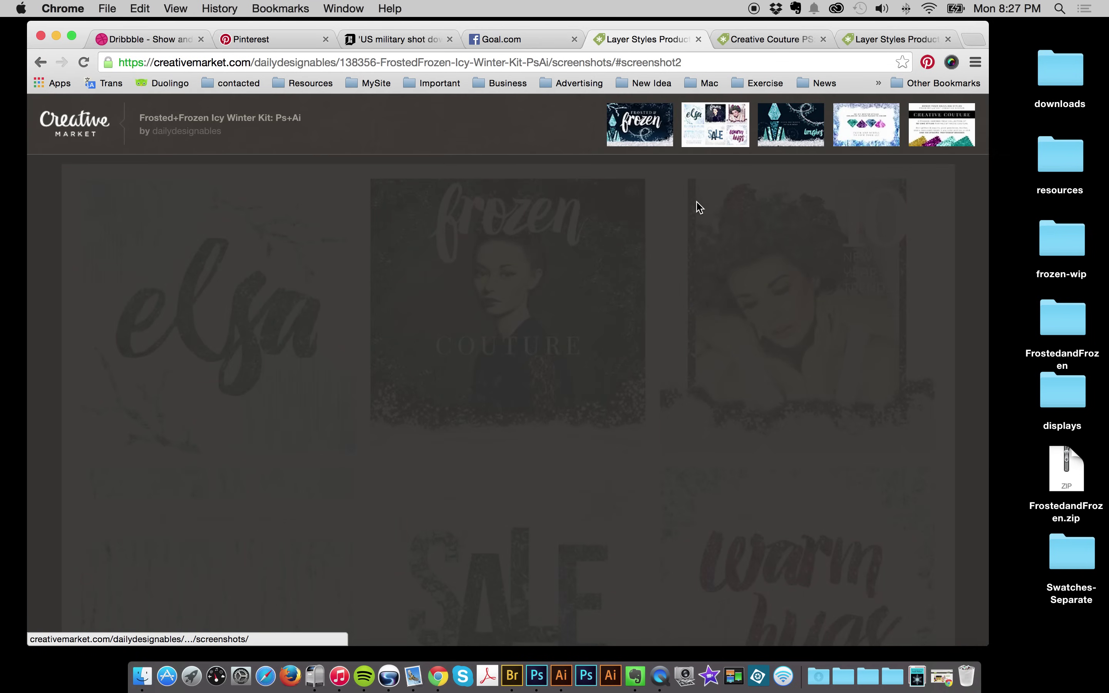
pyautogui.scroll(-3, 724, 216)
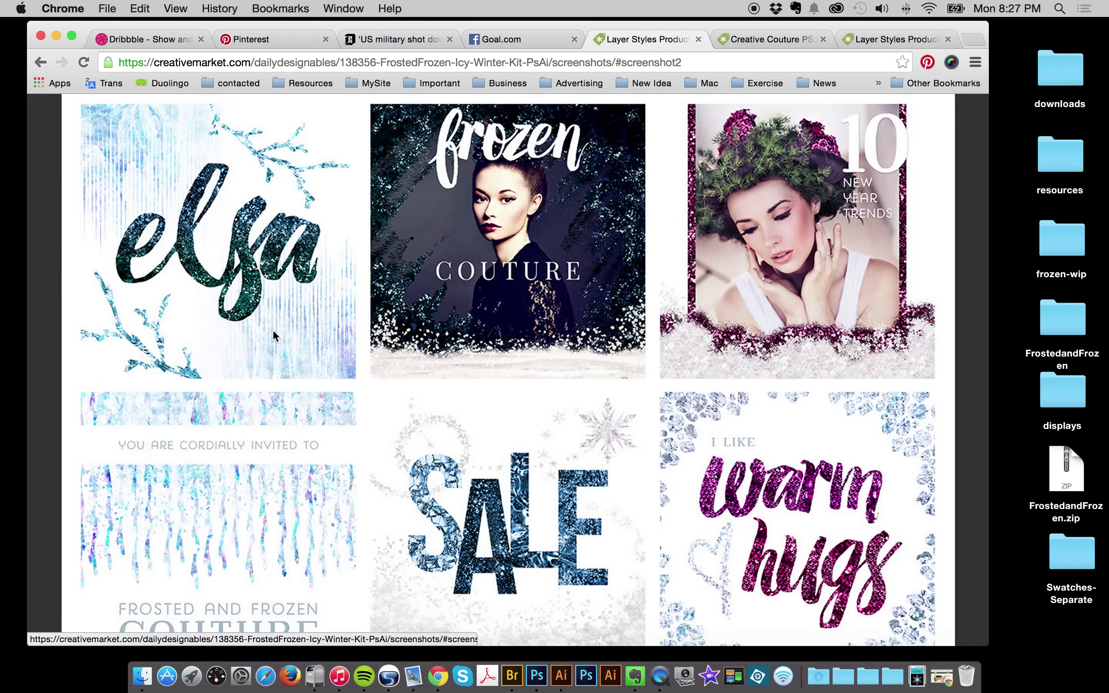
pyautogui.scroll(1, 273, 337)
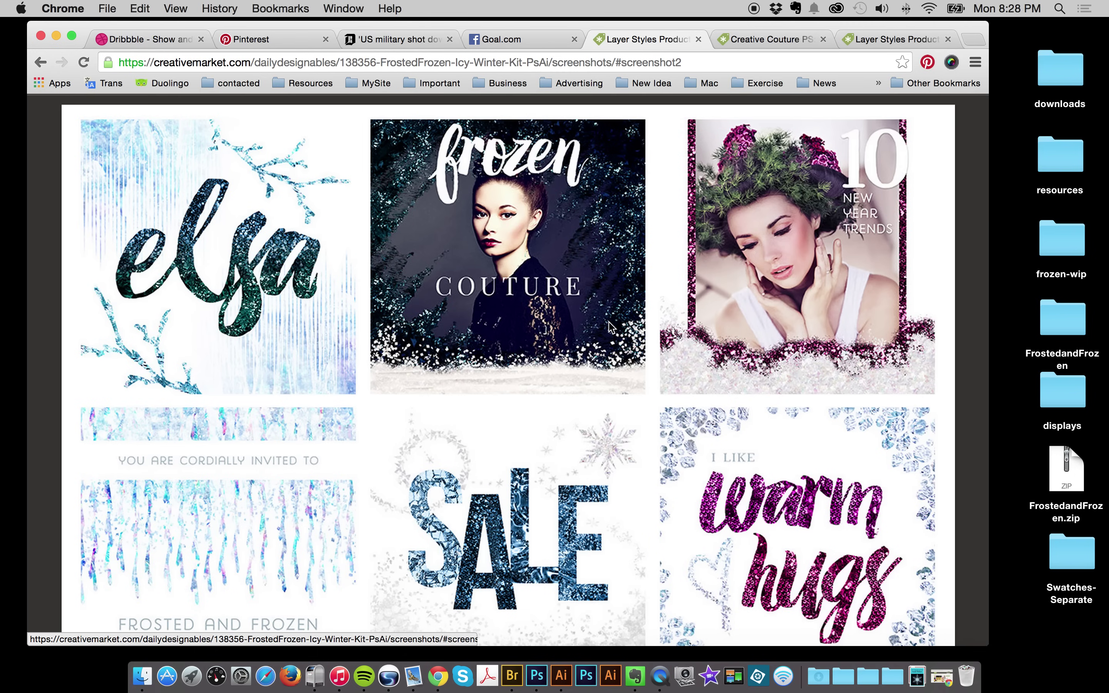
pyautogui.scroll(-5, 611, 327)
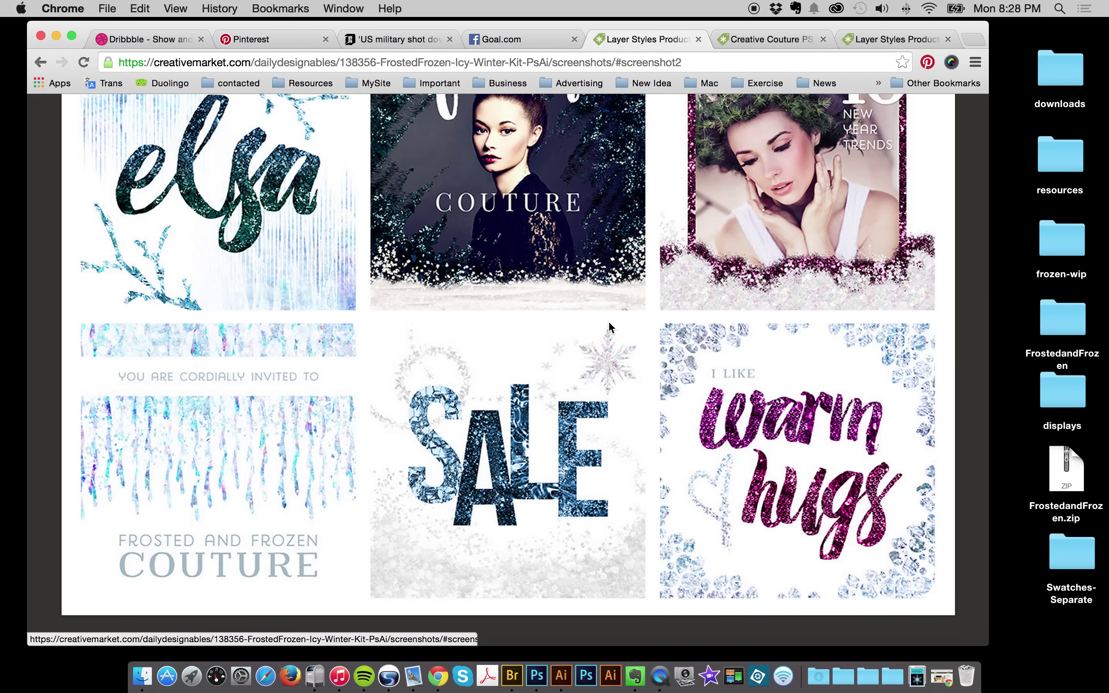
pyautogui.scroll(5, 610, 326)
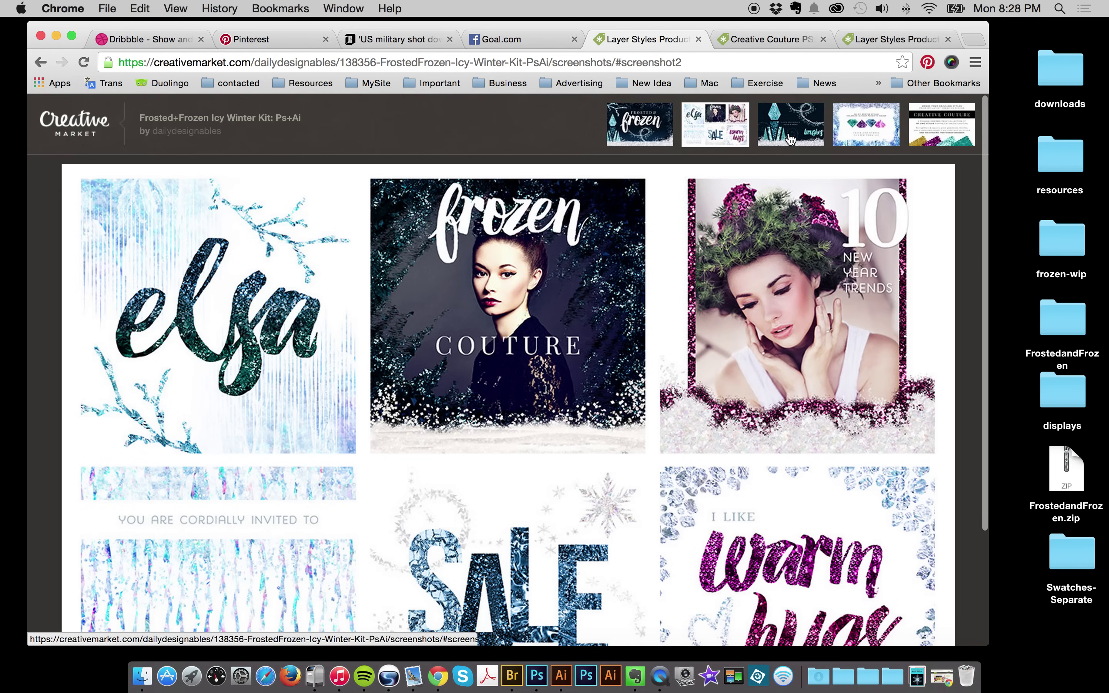
# Step: Open the kit's brushes preview image and examine the brush samples from the snowflake trails through to SNOW
pyautogui.click(790, 137)
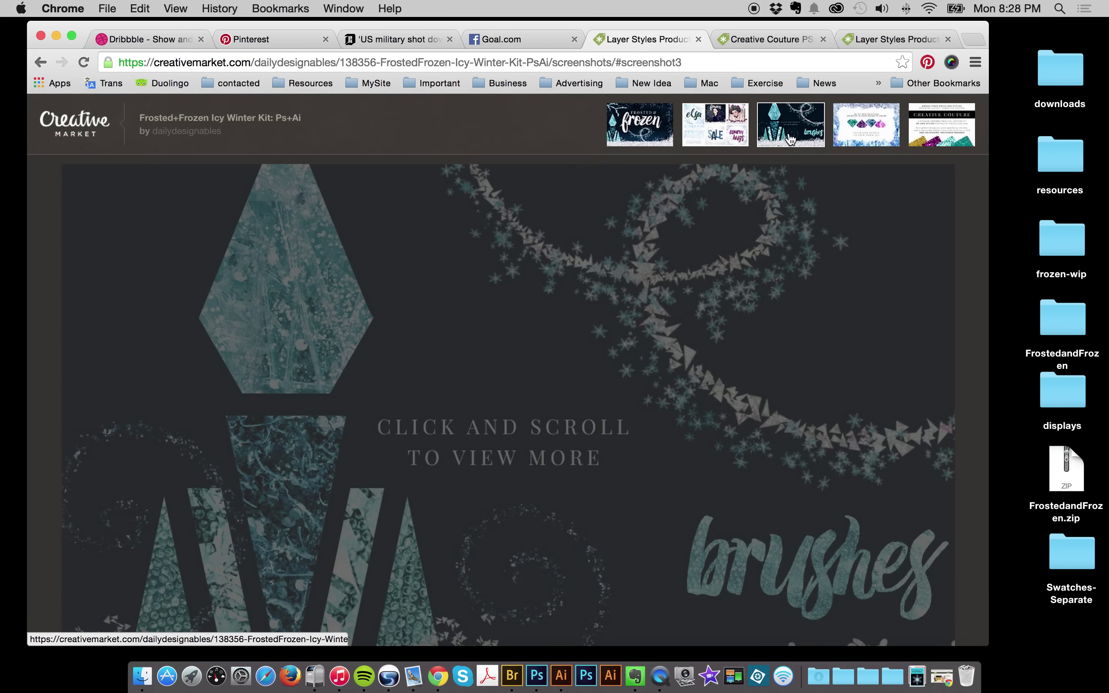
pyautogui.scroll(-2, 813, 315)
pyautogui.scroll(-7, 812, 315)
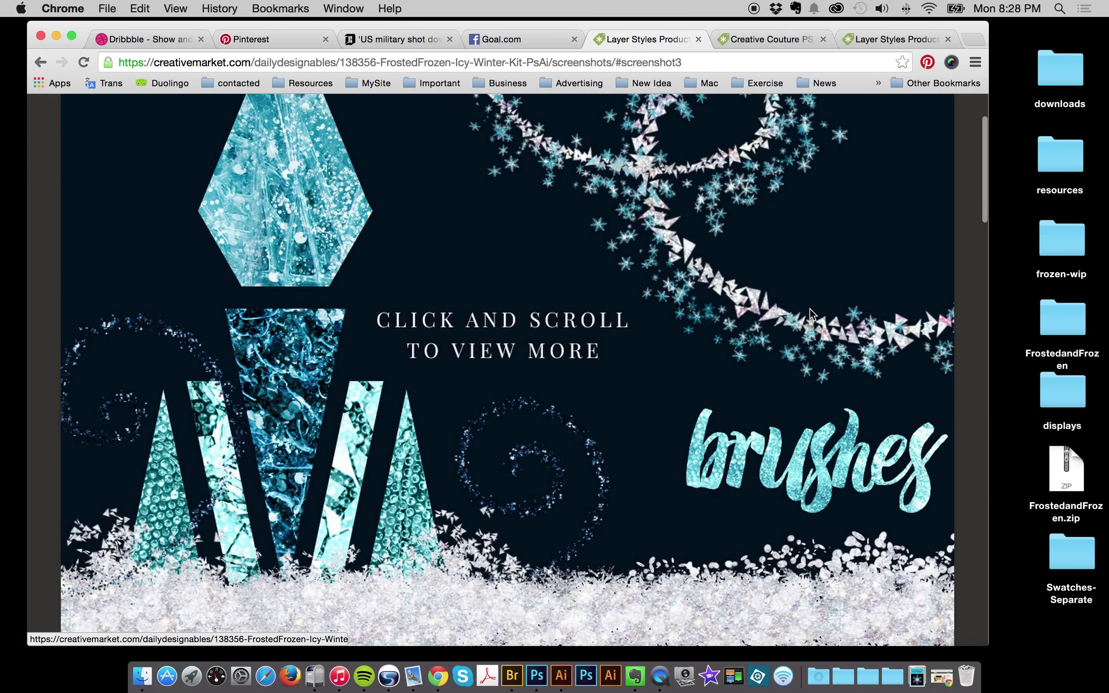
pyautogui.scroll(-5, 810, 315)
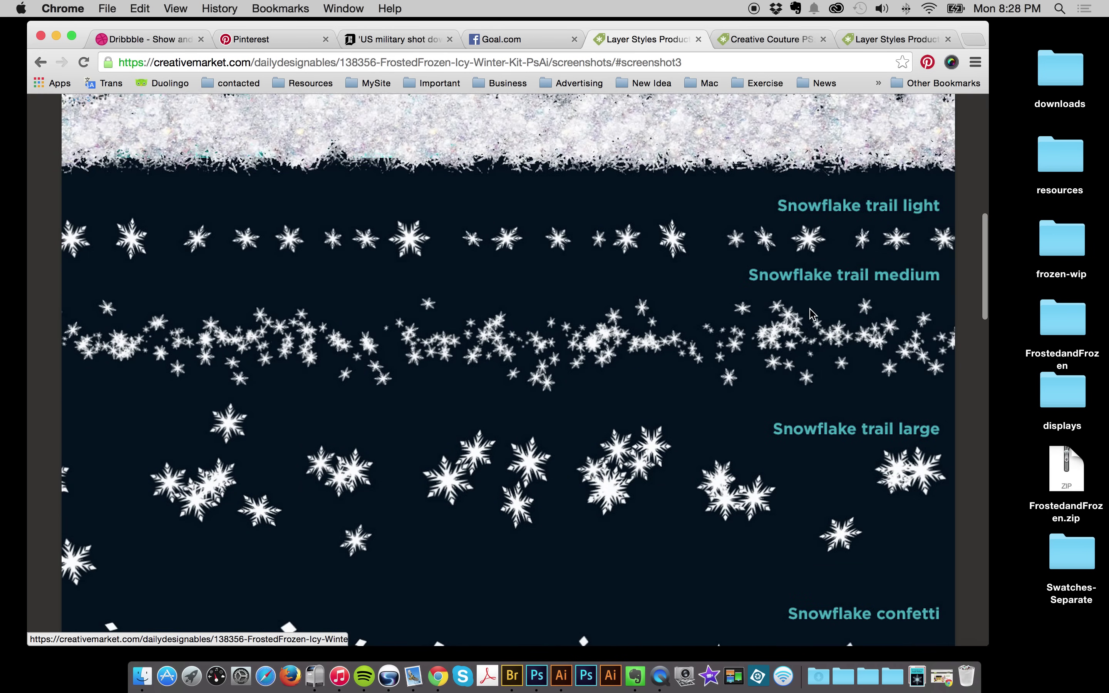
pyautogui.scroll(-10, 803, 314)
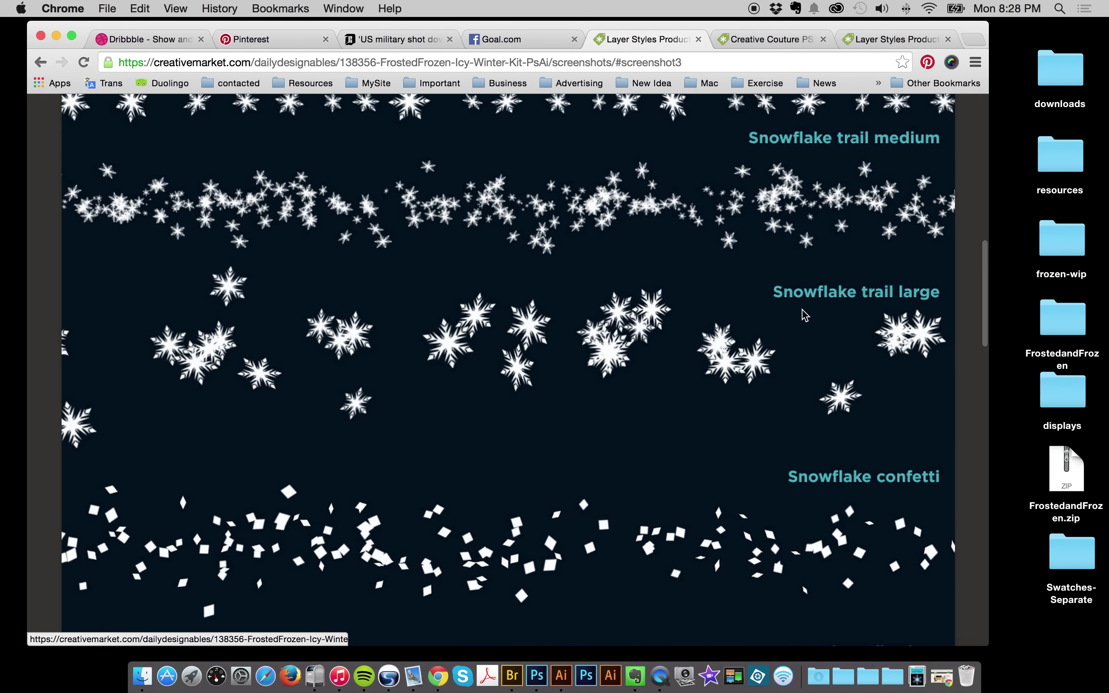
pyautogui.scroll(-10, 805, 314)
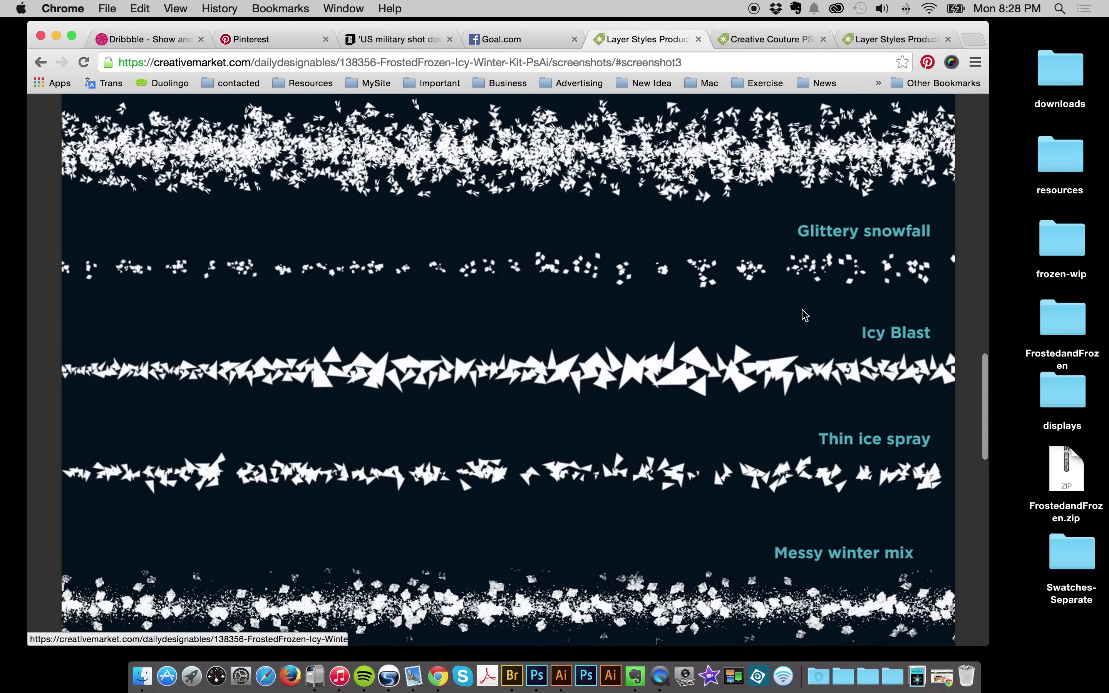
pyautogui.scroll(3, 805, 315)
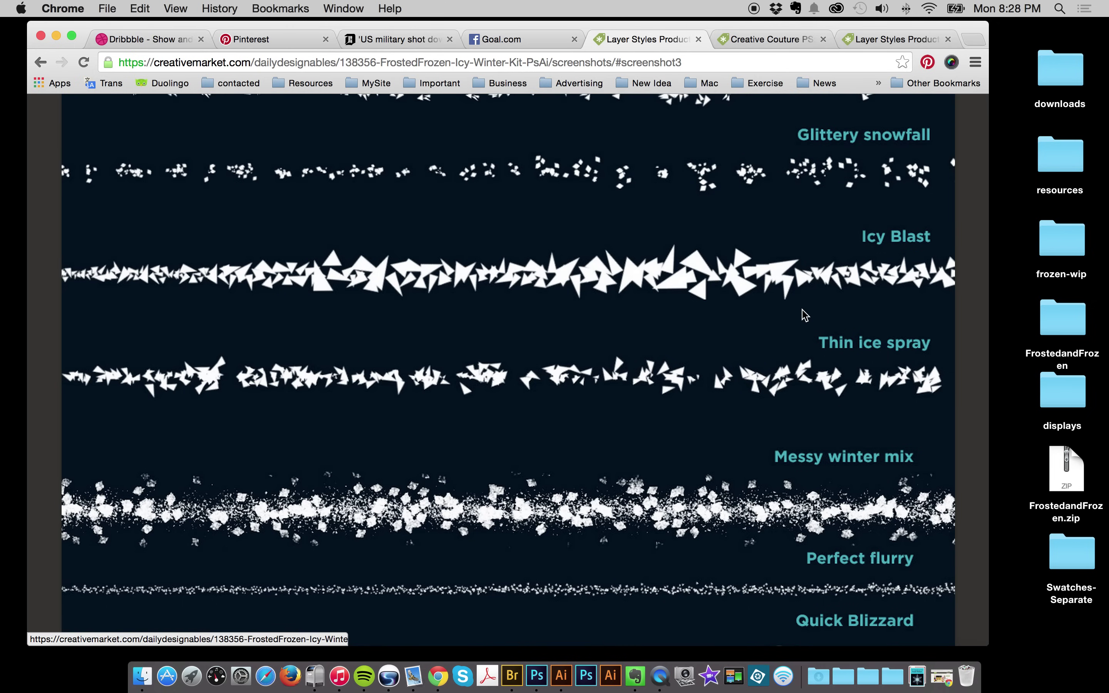
pyautogui.scroll(-14, 805, 315)
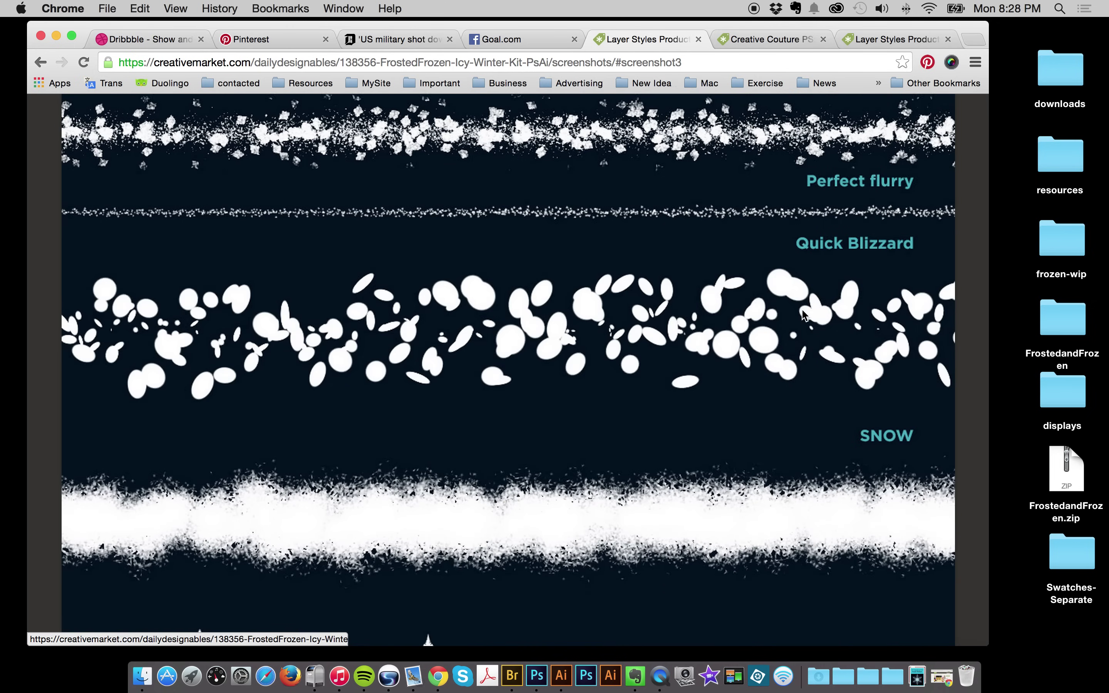
pyautogui.scroll(-5, 805, 314)
pyautogui.scroll(20, 806, 315)
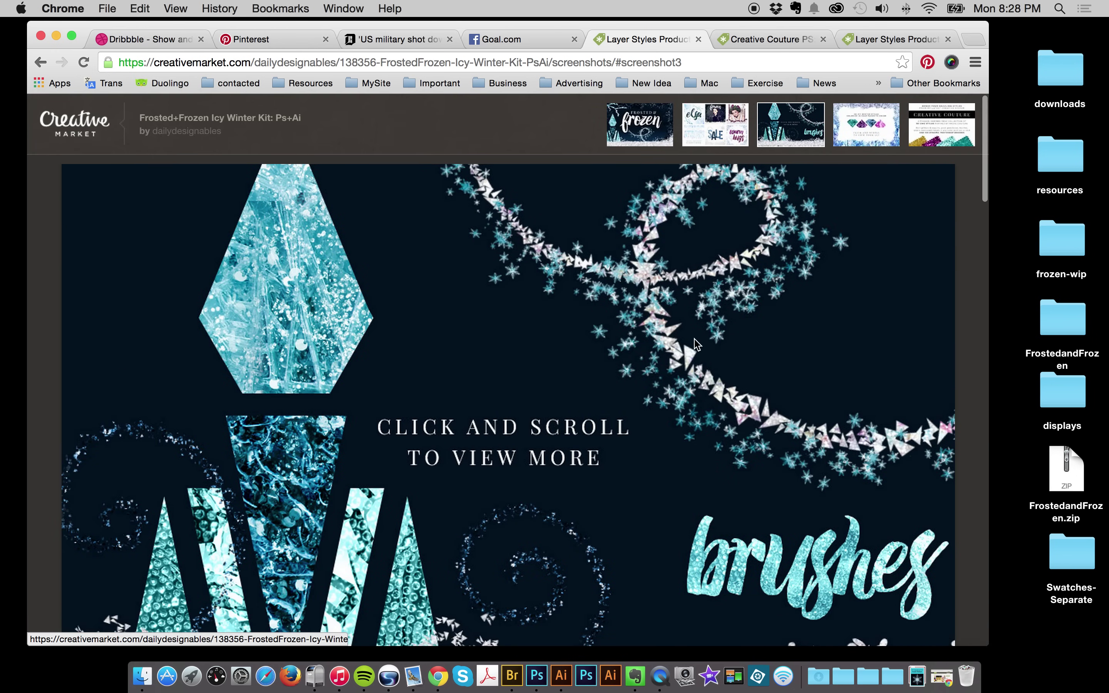
# Step: Open the preview image of the 65 icy winter styles and skim through the full set of texture swatches
pyautogui.click(866, 142)
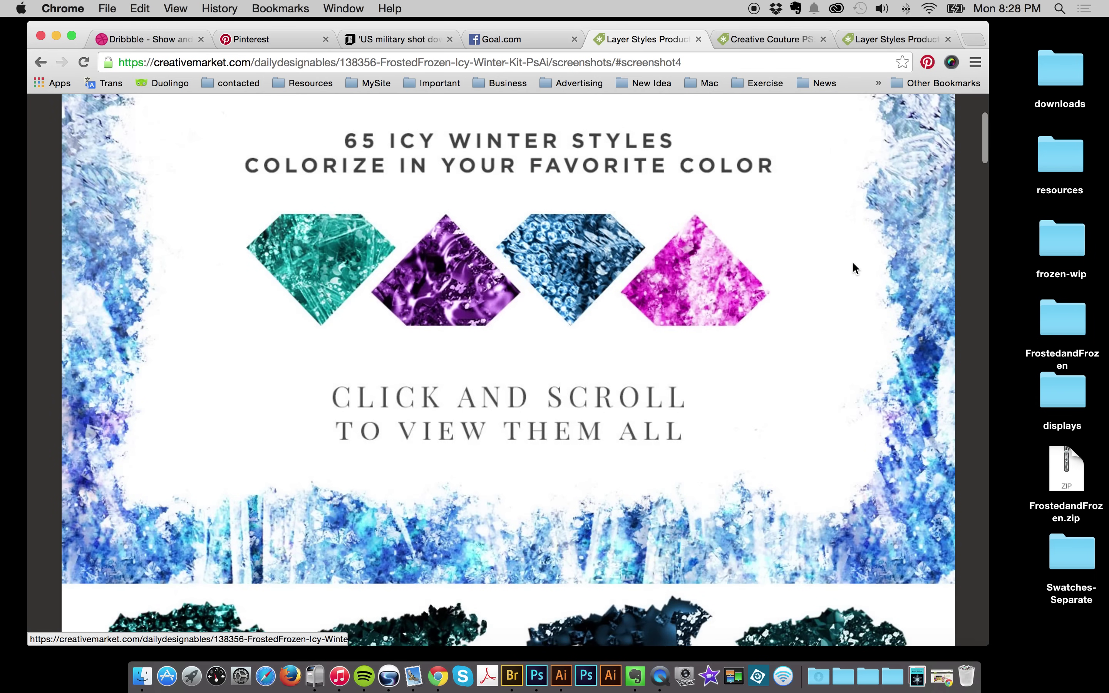
pyautogui.scroll(-15, 853, 268)
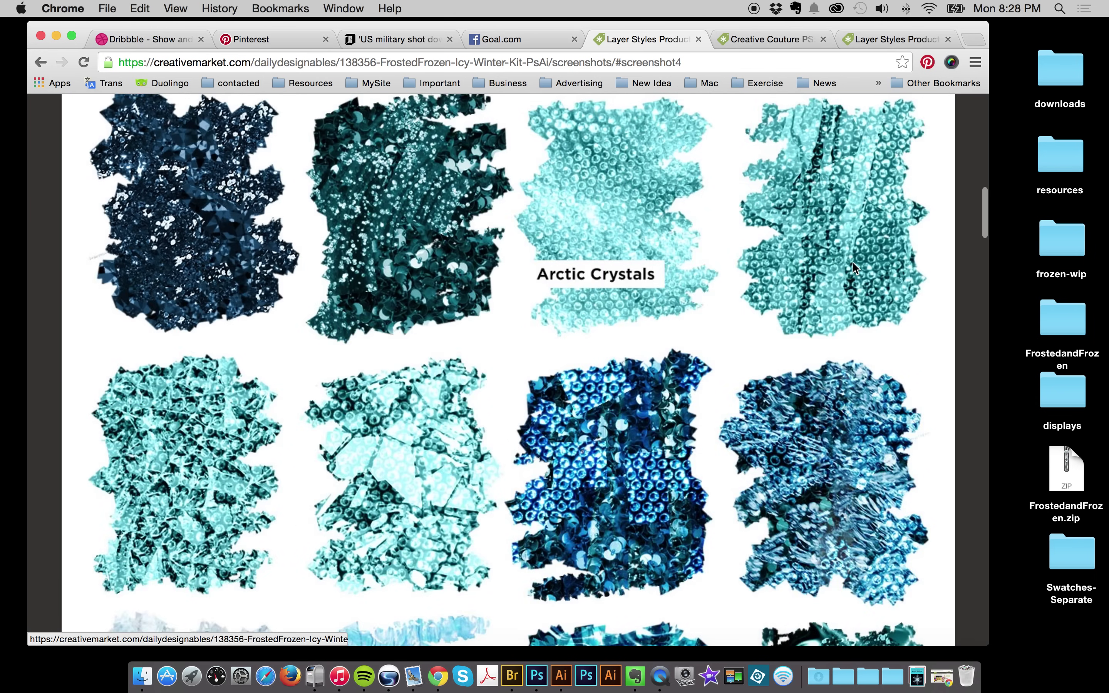
pyautogui.scroll(-8, 854, 268)
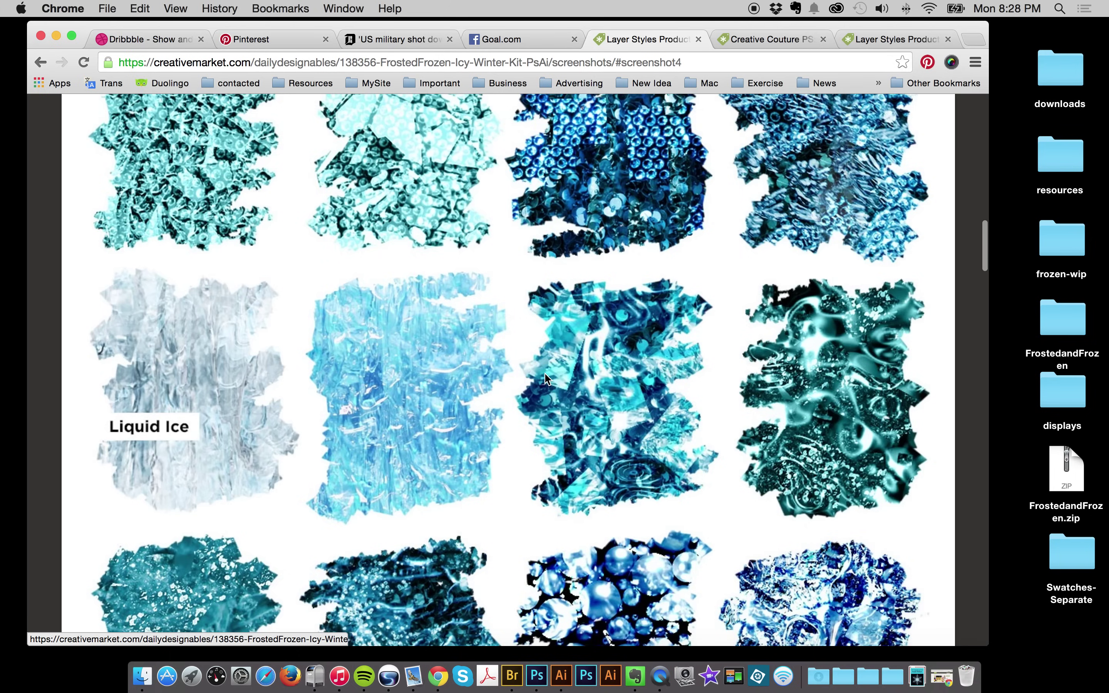
pyautogui.scroll(-6, 655, 387)
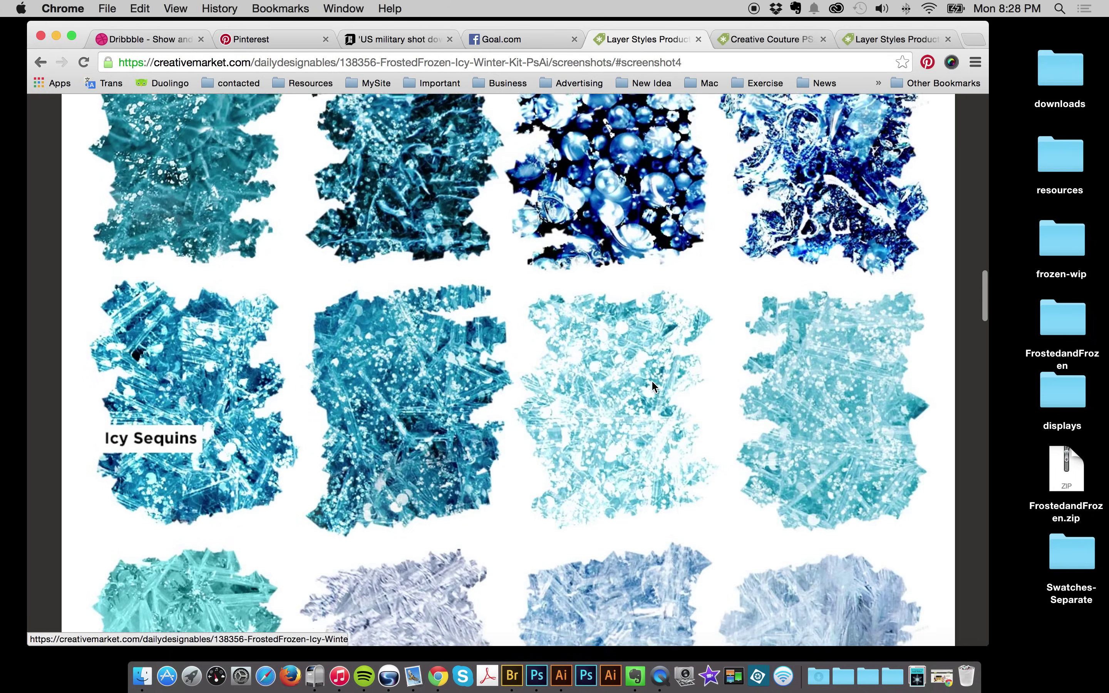
pyautogui.scroll(-15, 654, 387)
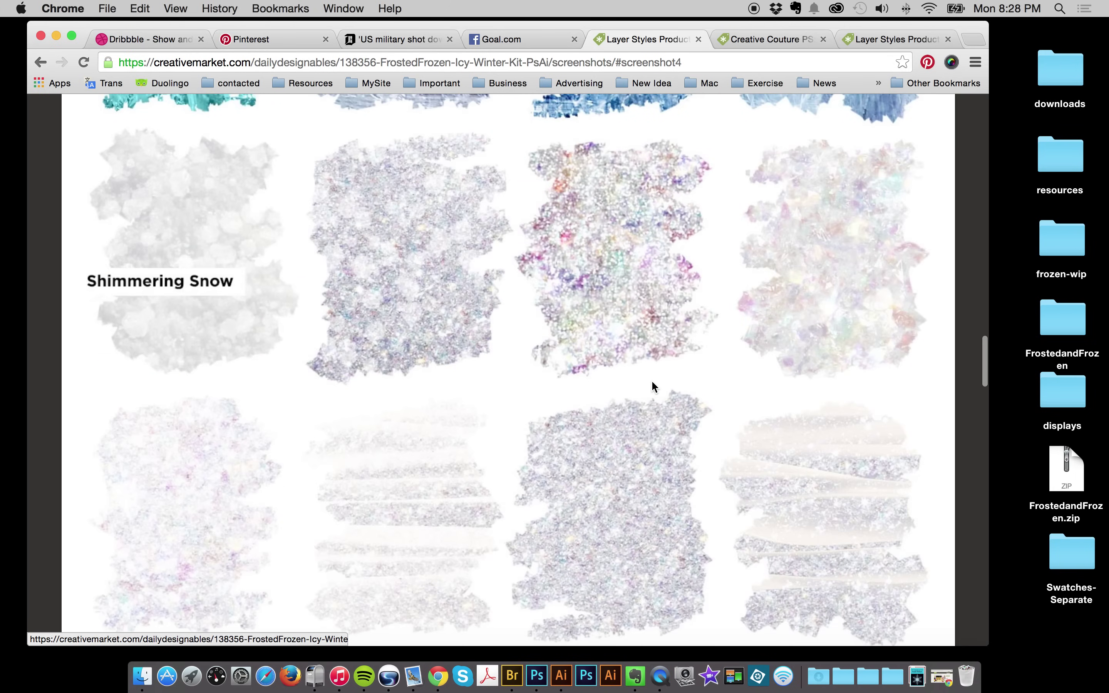
pyautogui.scroll(-15, 654, 387)
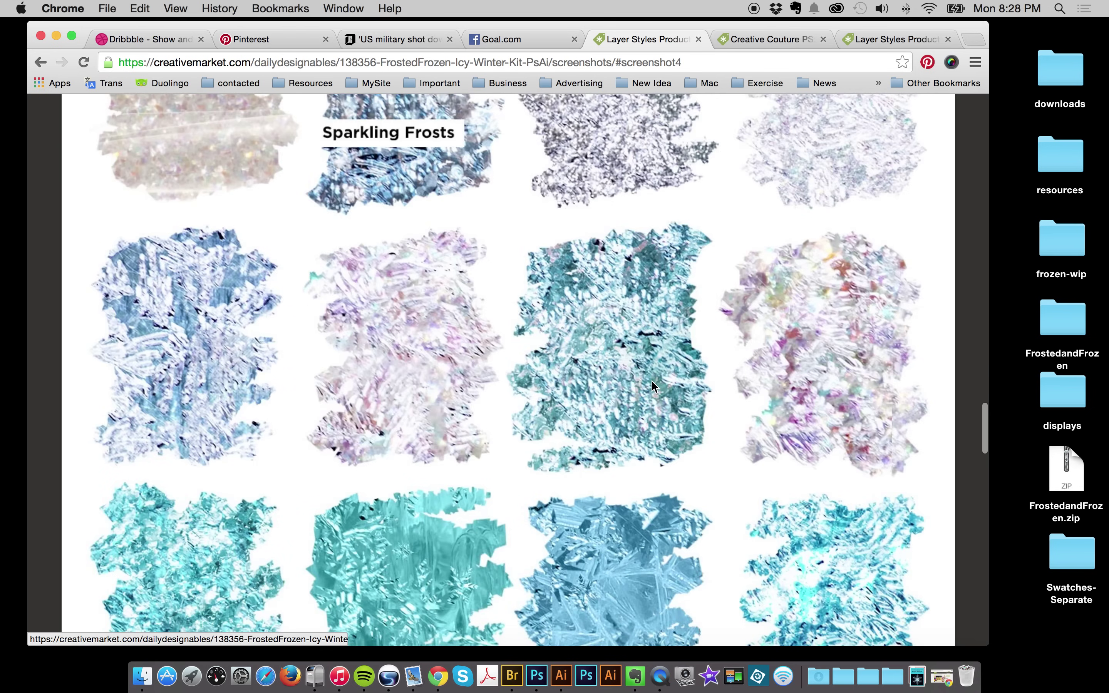
pyautogui.scroll(-12, 655, 387)
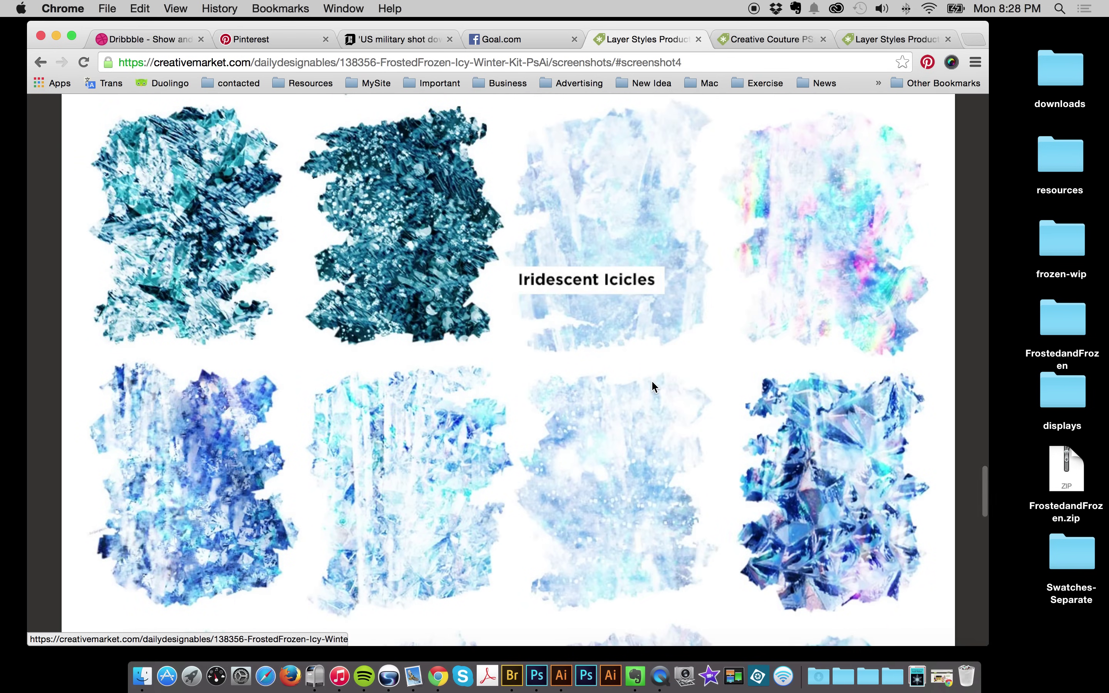
pyautogui.scroll(-7, 654, 387)
pyautogui.scroll(2, 655, 387)
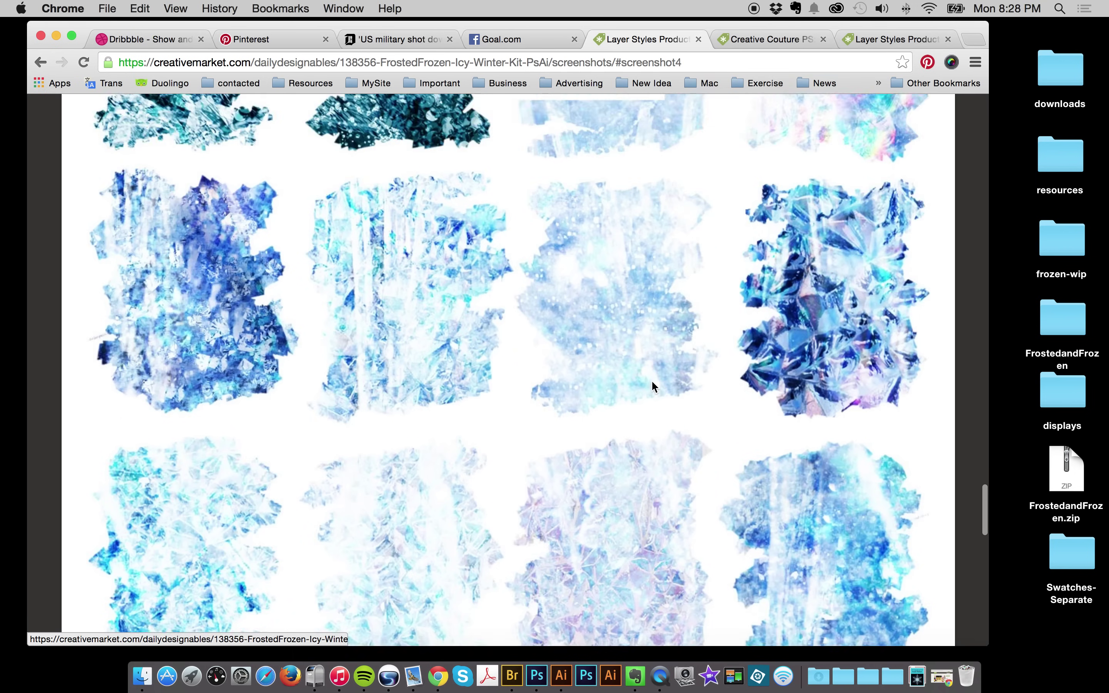
pyautogui.scroll(-8, 655, 386)
pyautogui.scroll(12, 654, 387)
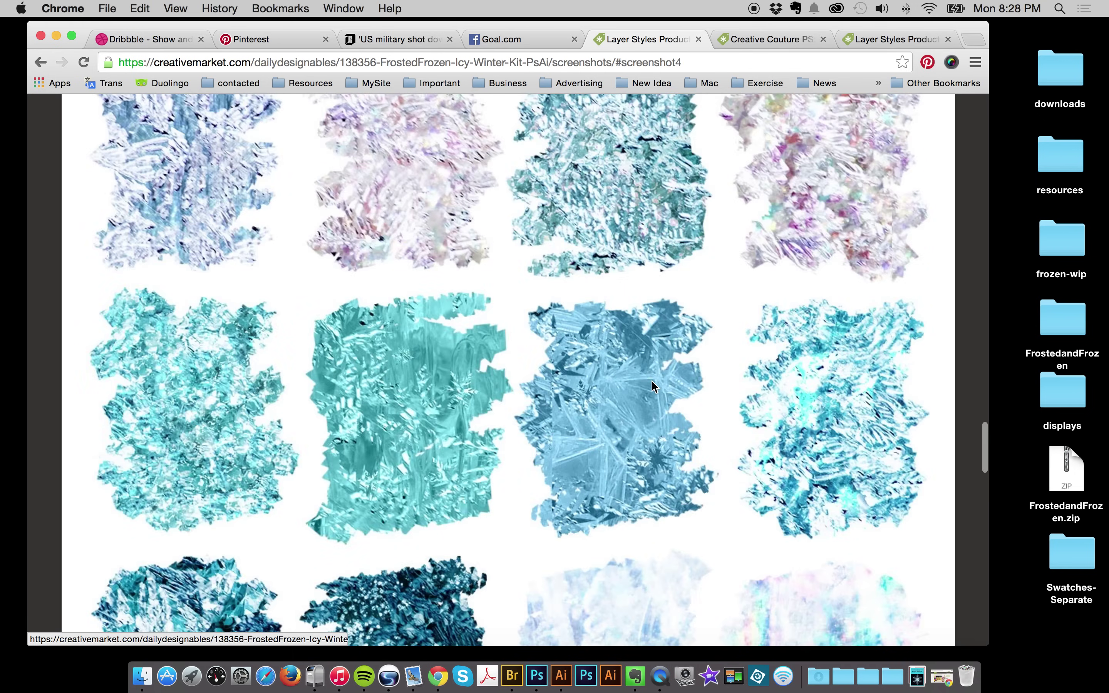
pyautogui.scroll(10, 651, 380)
pyautogui.scroll(-5, 652, 381)
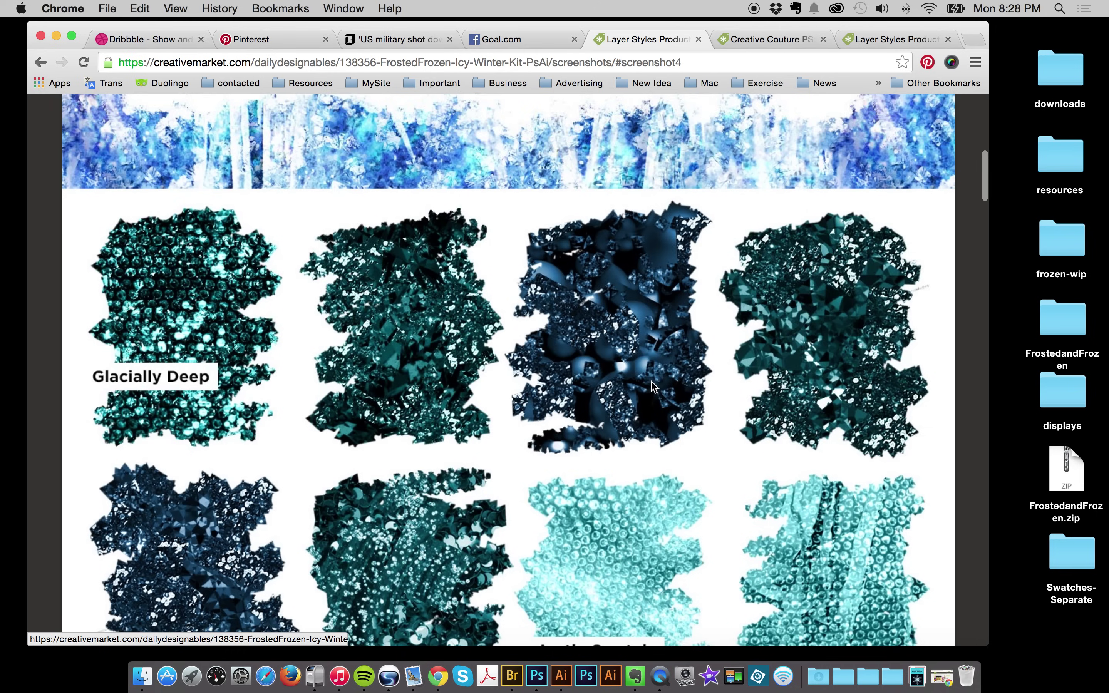
# Step: Examine the labelled style groups in order, from Glacially Deep and Arctic Crystals through Liquid Ice, Icy Sequins, Shimmering Snow and Sparkling Frosts
pyautogui.scroll(-5, 653, 387)
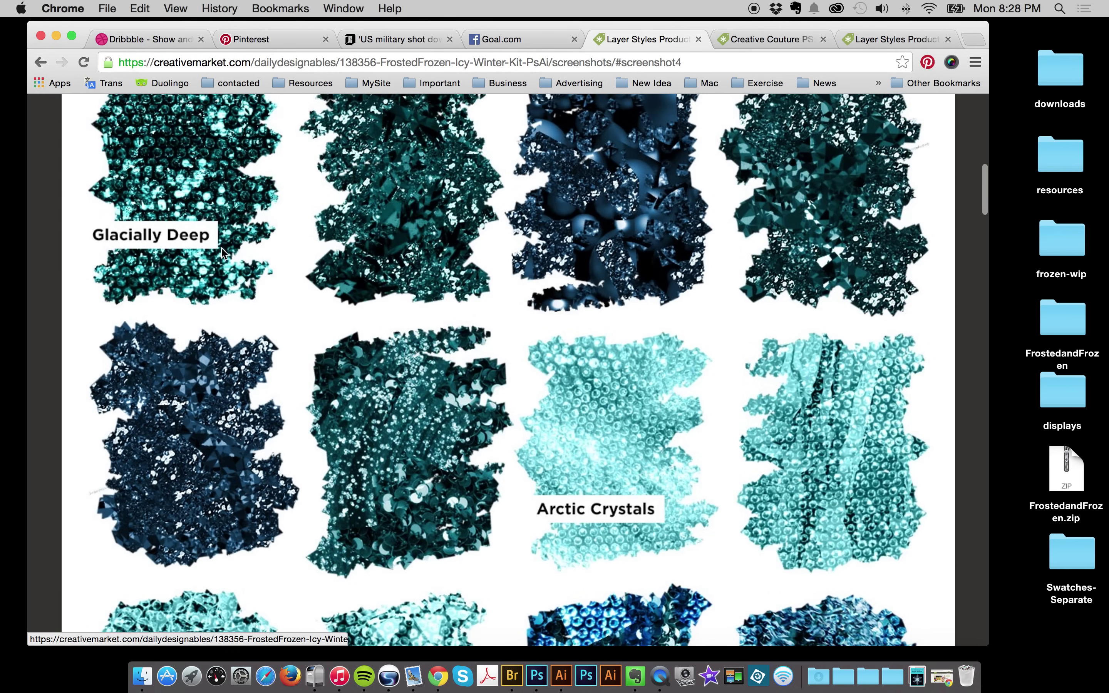
pyautogui.scroll(2, 434, 276)
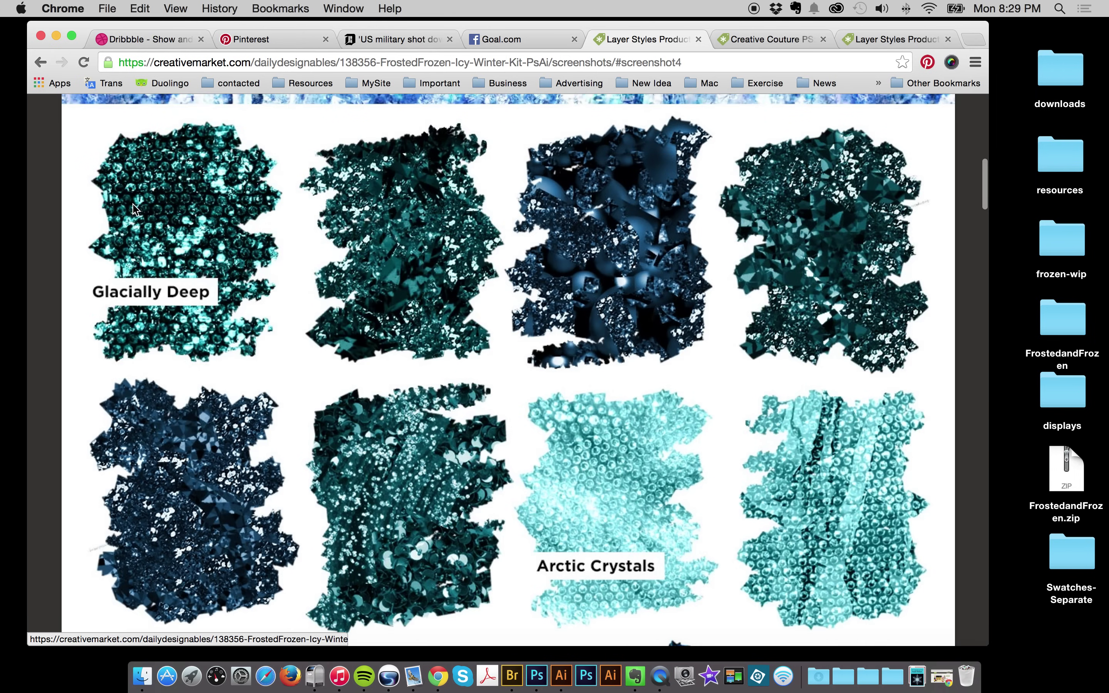
pyautogui.scroll(-10, 825, 312)
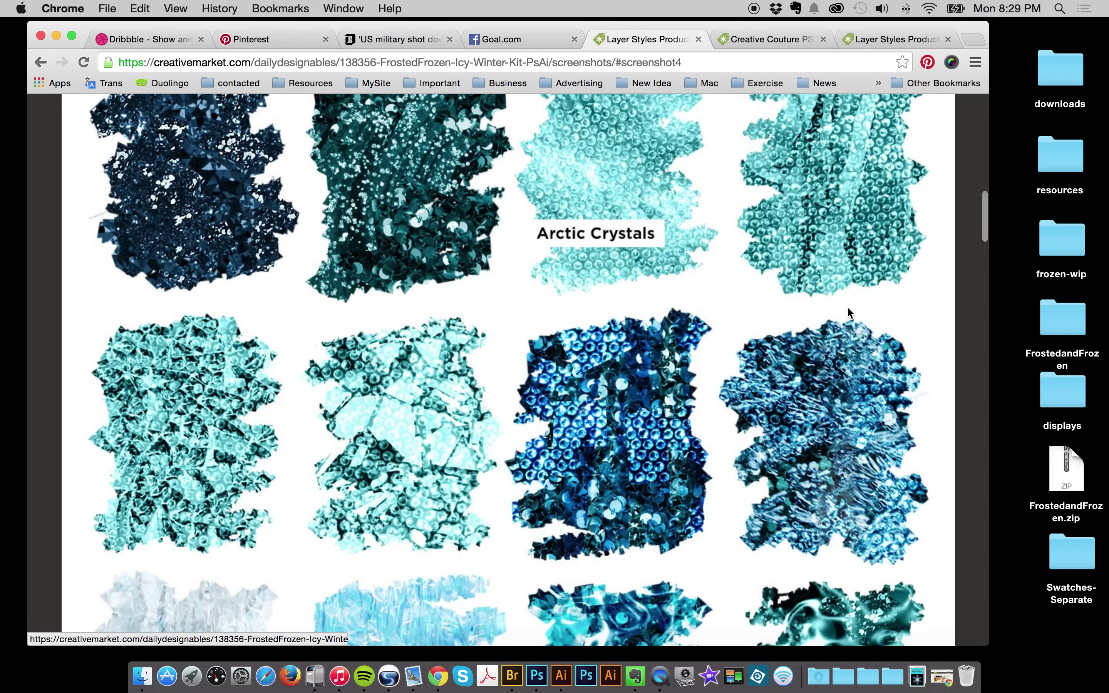
pyautogui.scroll(-14, 470, 222)
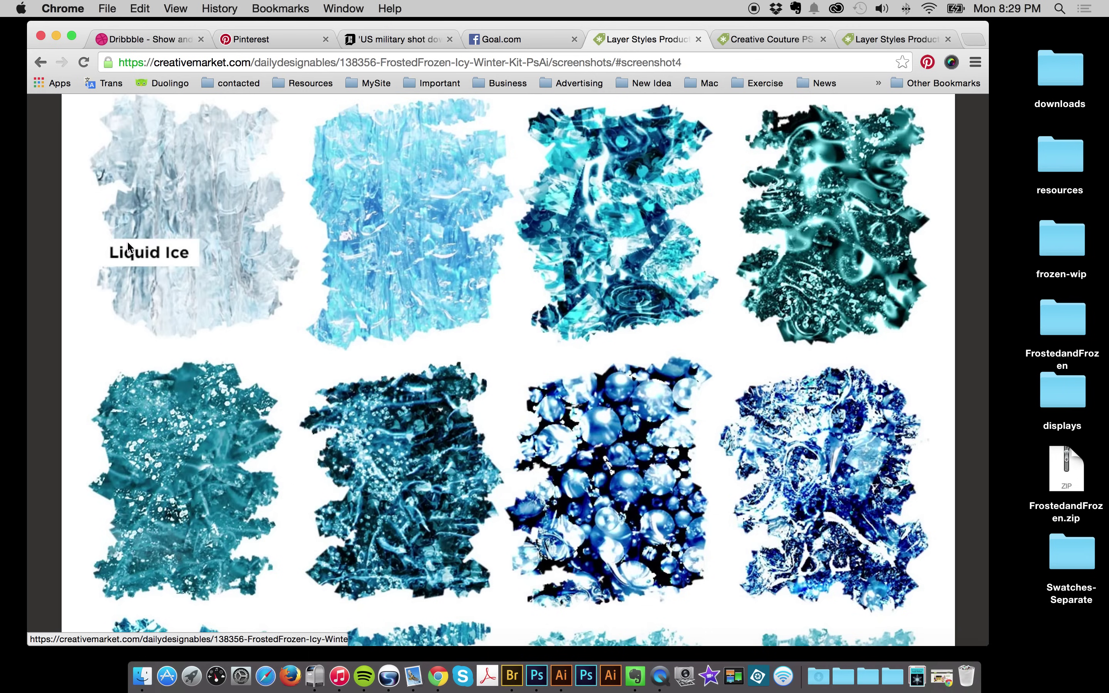
pyautogui.scroll(-7, 395, 312)
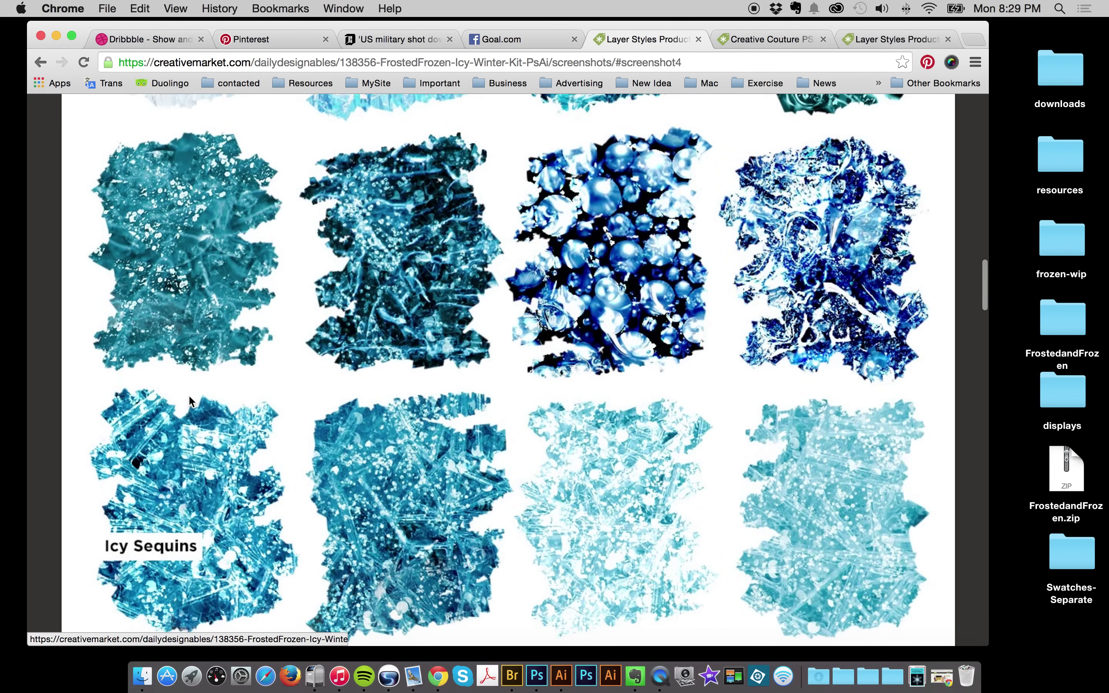
pyautogui.scroll(-20, 709, 464)
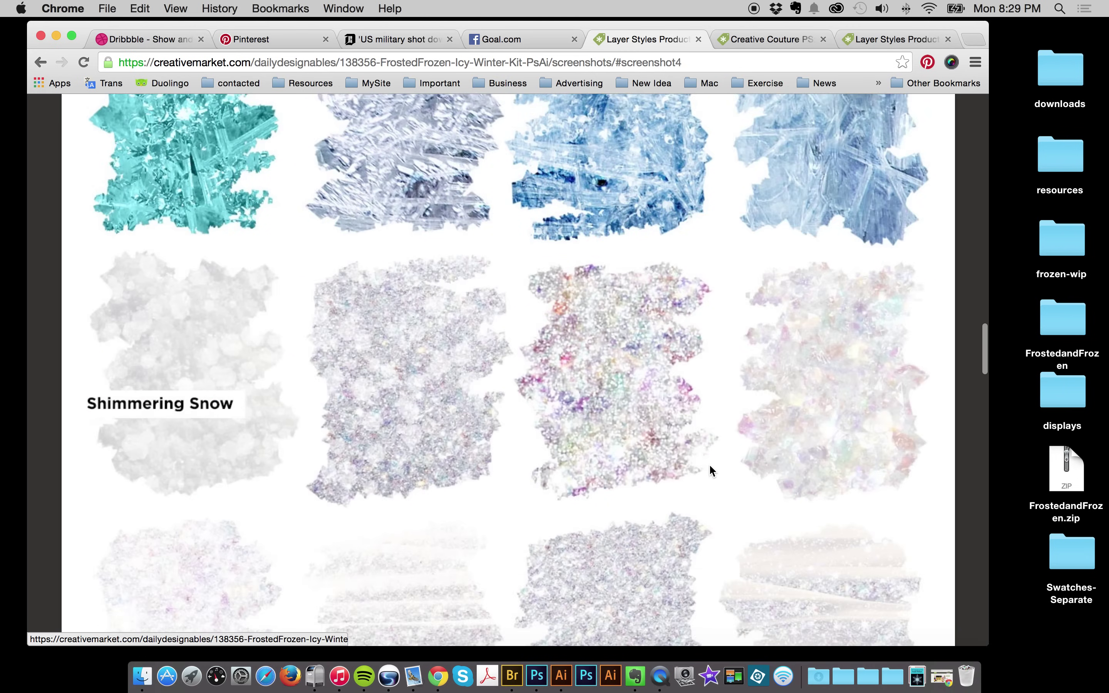
pyautogui.scroll(-10, 709, 464)
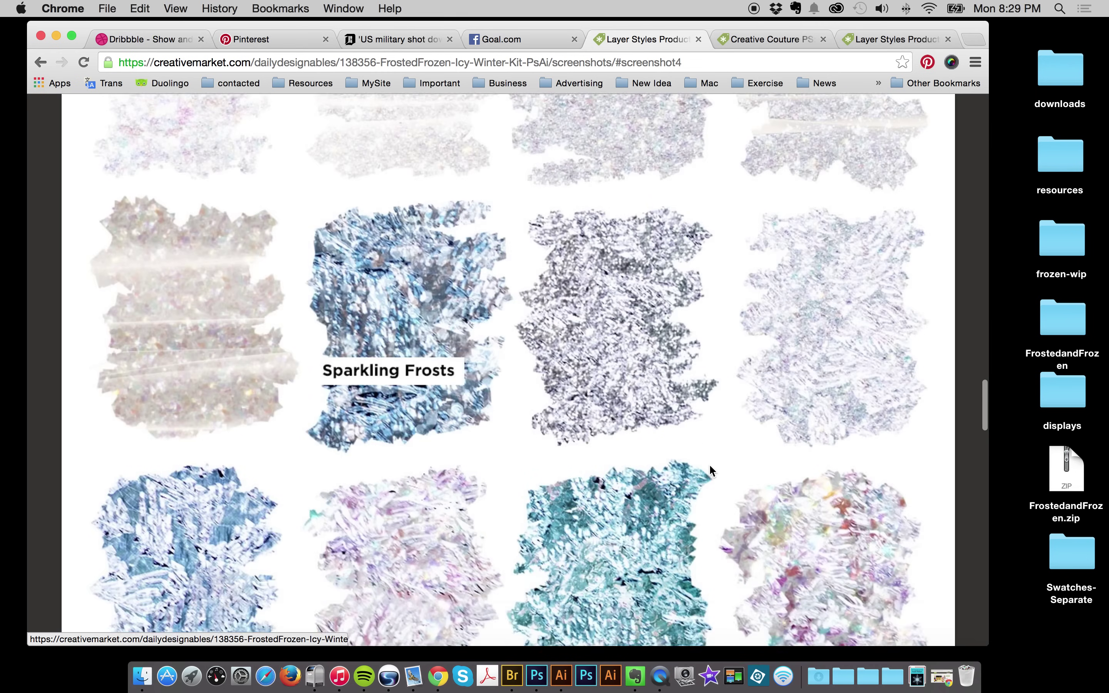
pyautogui.scroll(-20, 710, 467)
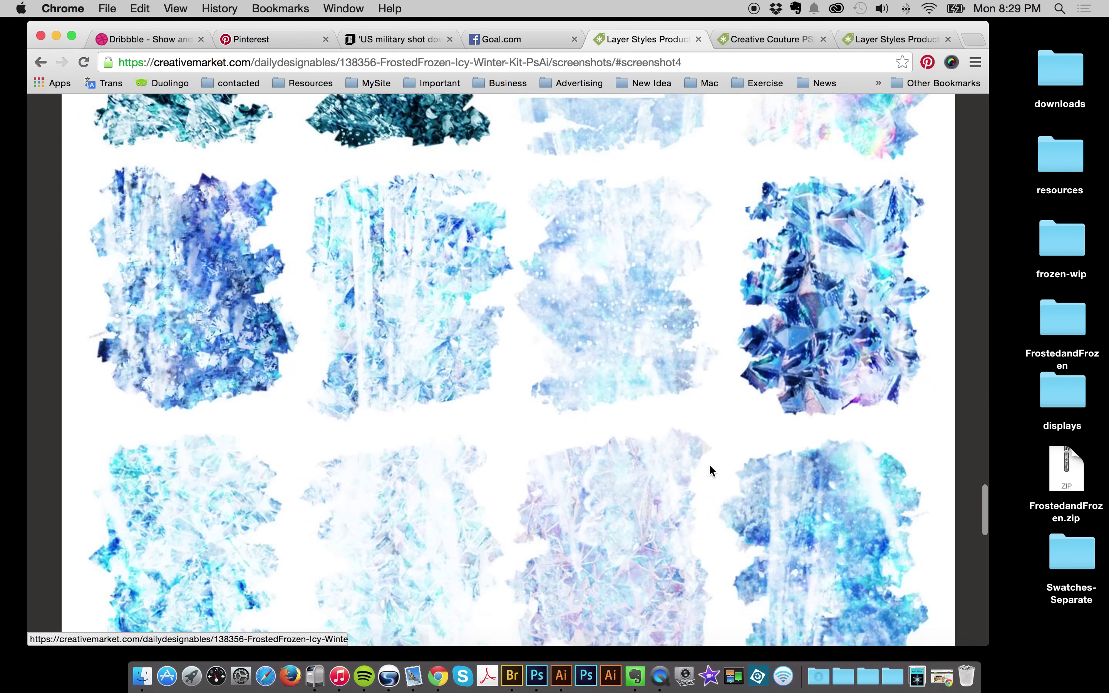
# Step: Examine the Elsa's Bodice style and the bonus solid colors palette, and return to the start of the styles preview
pyautogui.scroll(-15, 709, 463)
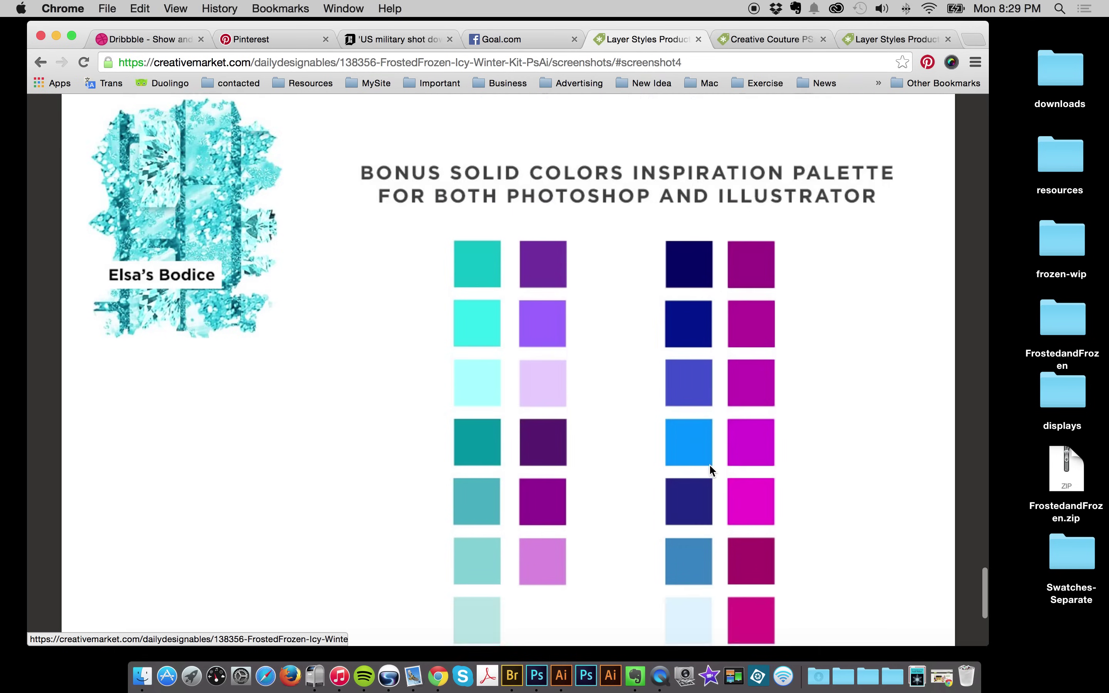
pyautogui.scroll(3, 709, 464)
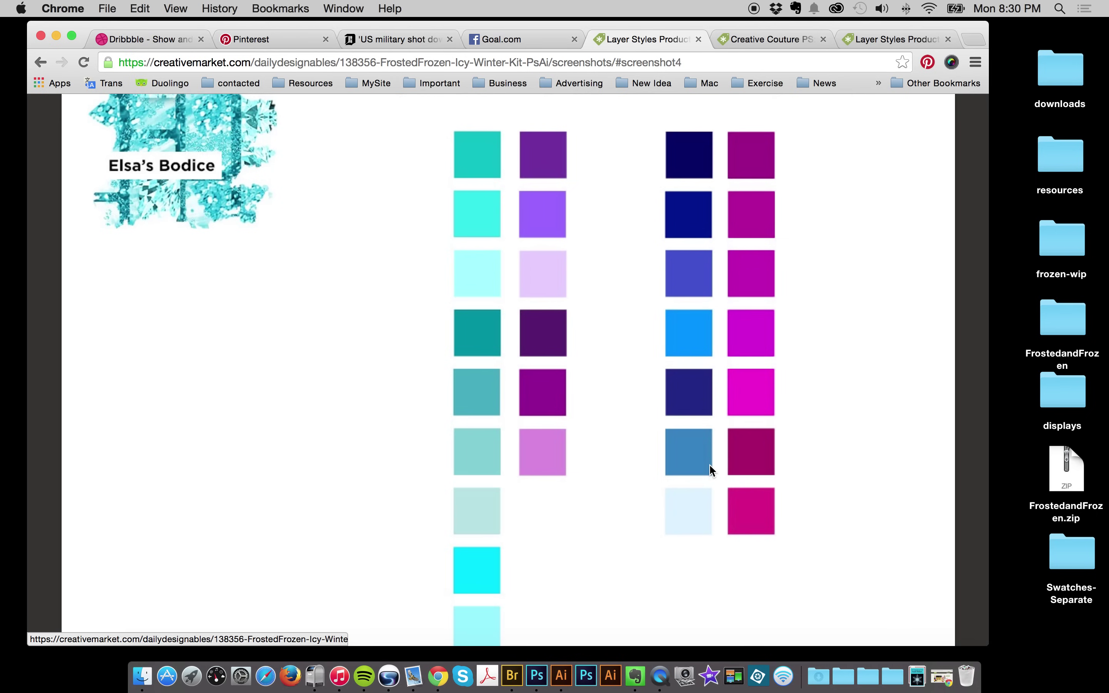
pyautogui.scroll(15, 710, 464)
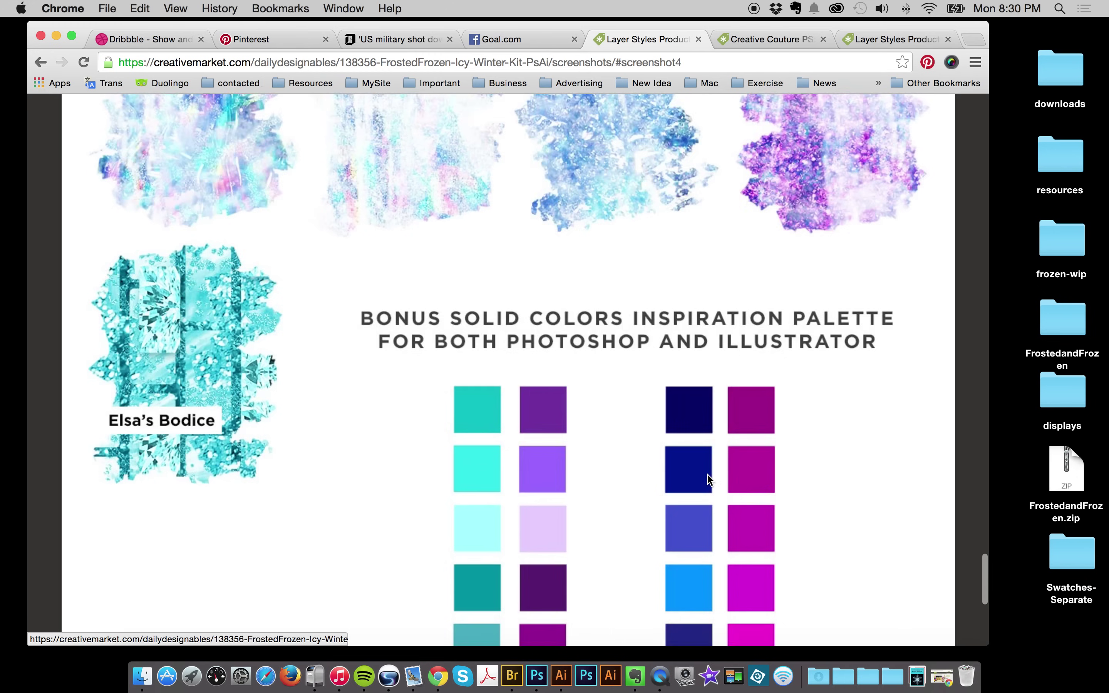
pyautogui.scroll(15, 706, 480)
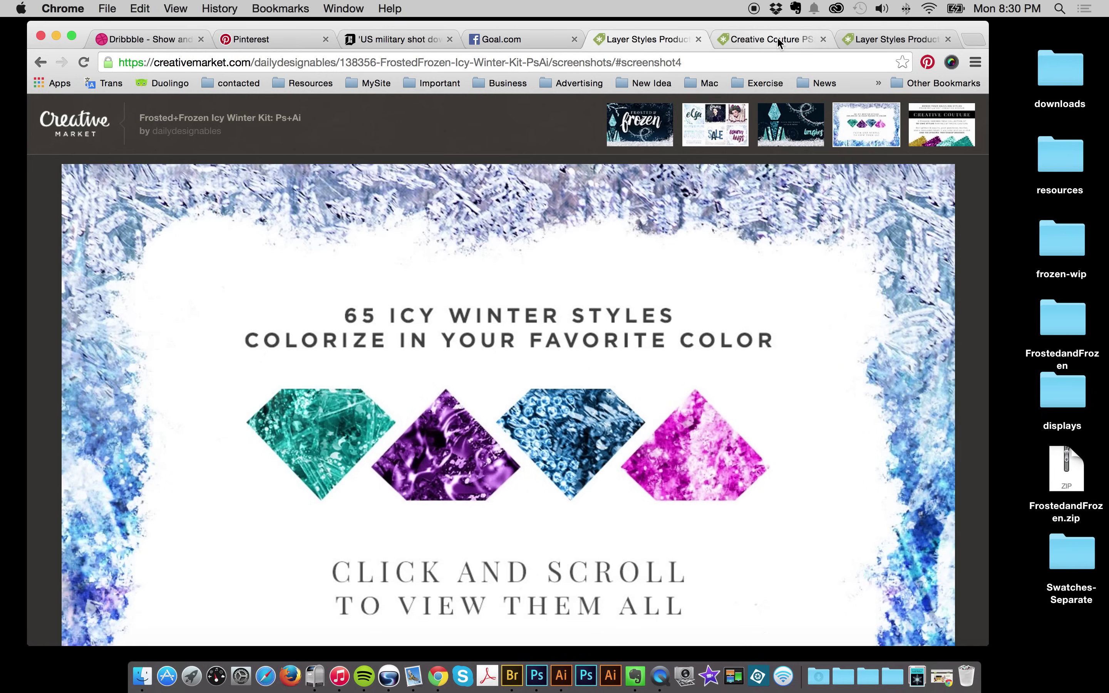
# Step: Reopen the kit's cover preview and the sample designs preview to review the elsa, frozen couture, SALE and warm hugs designs
pyautogui.click(639, 125)
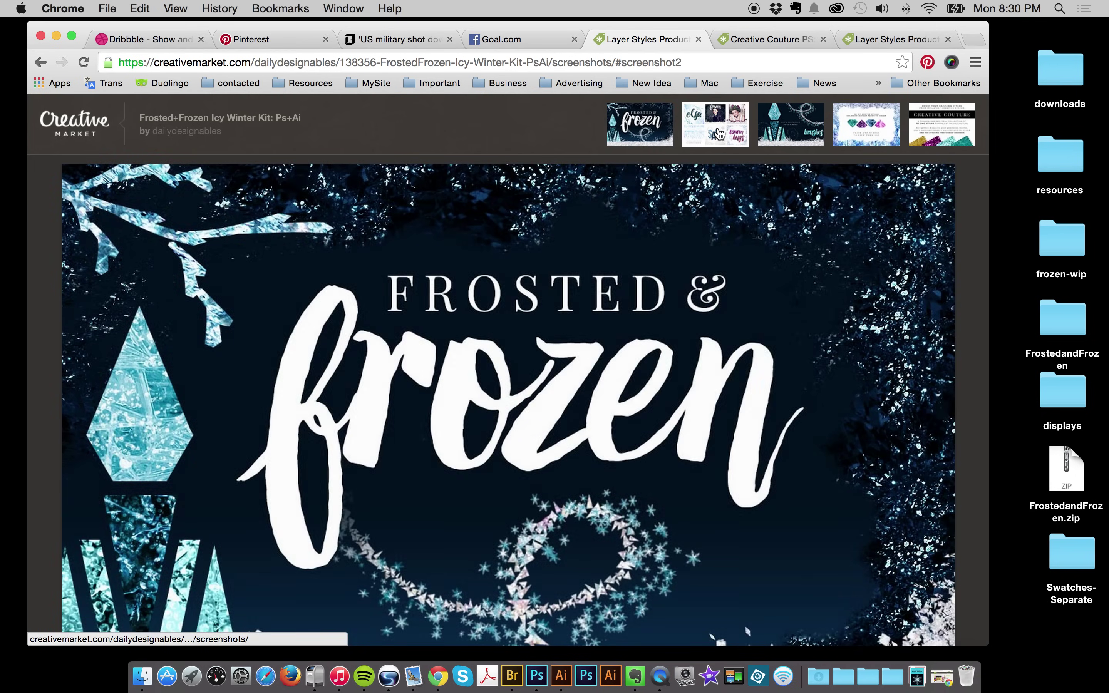
pyautogui.click(718, 133)
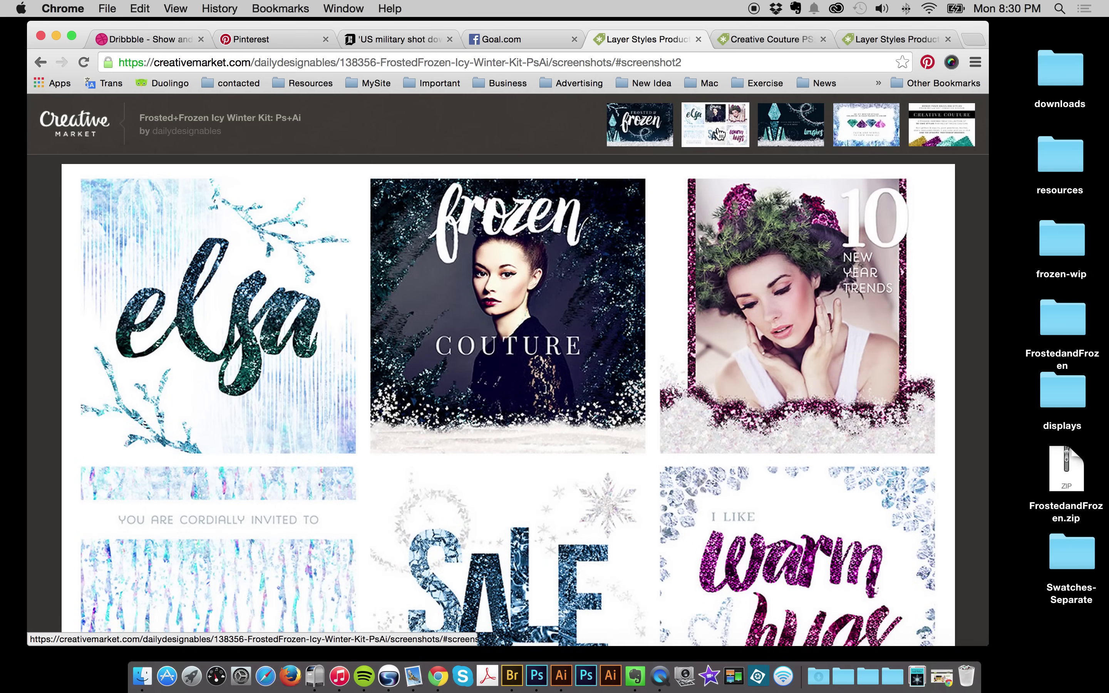
pyautogui.scroll(-1, 702, 166)
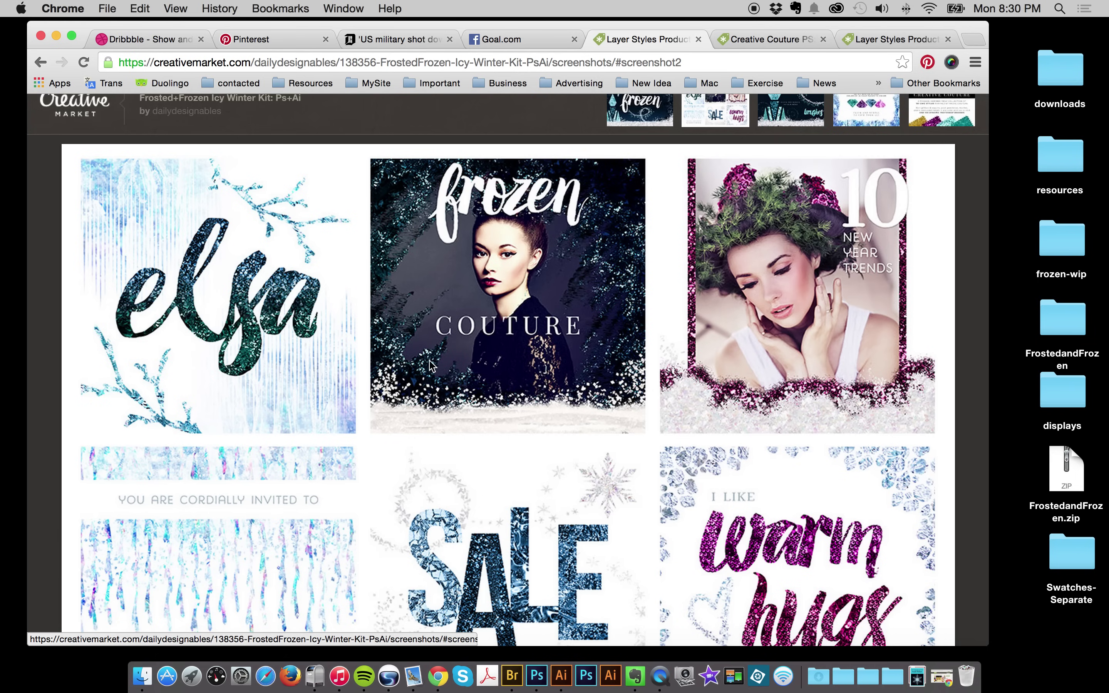
pyautogui.scroll(1, 431, 365)
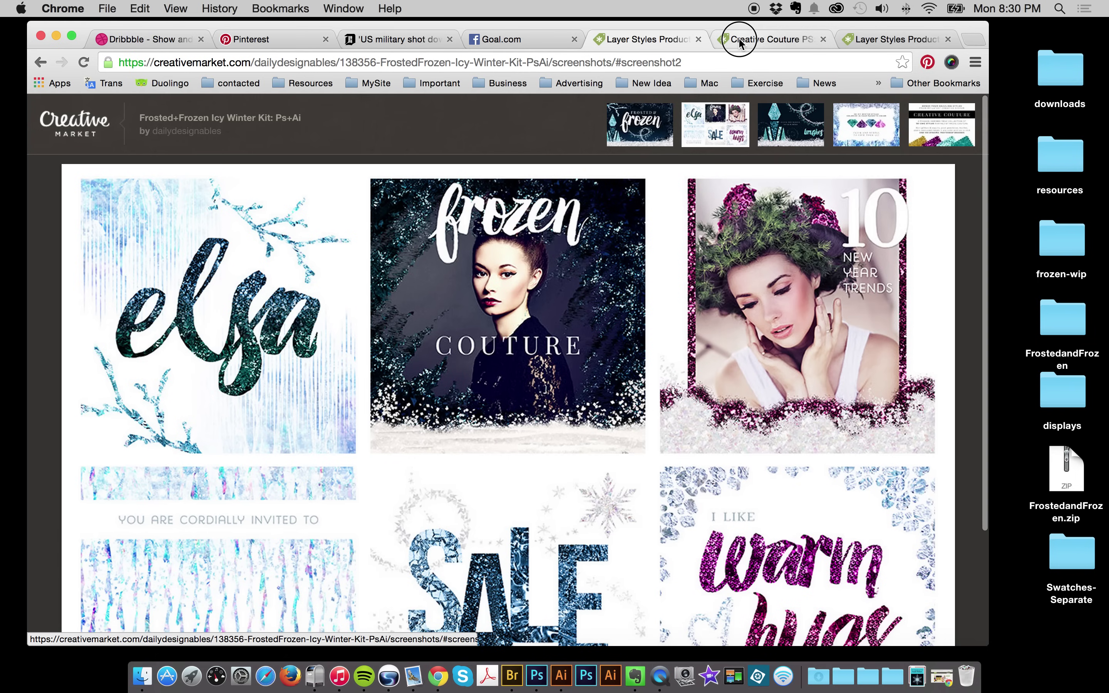
pyautogui.click(738, 39)
pyautogui.scroll(2, 514, 204)
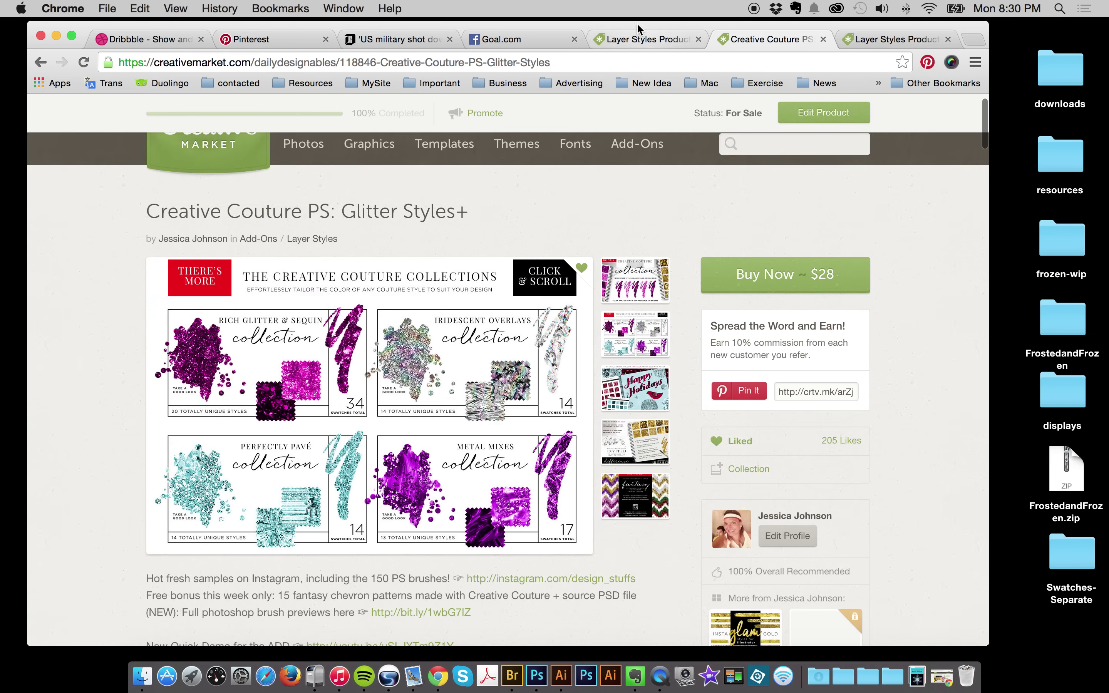
pyautogui.click(635, 37)
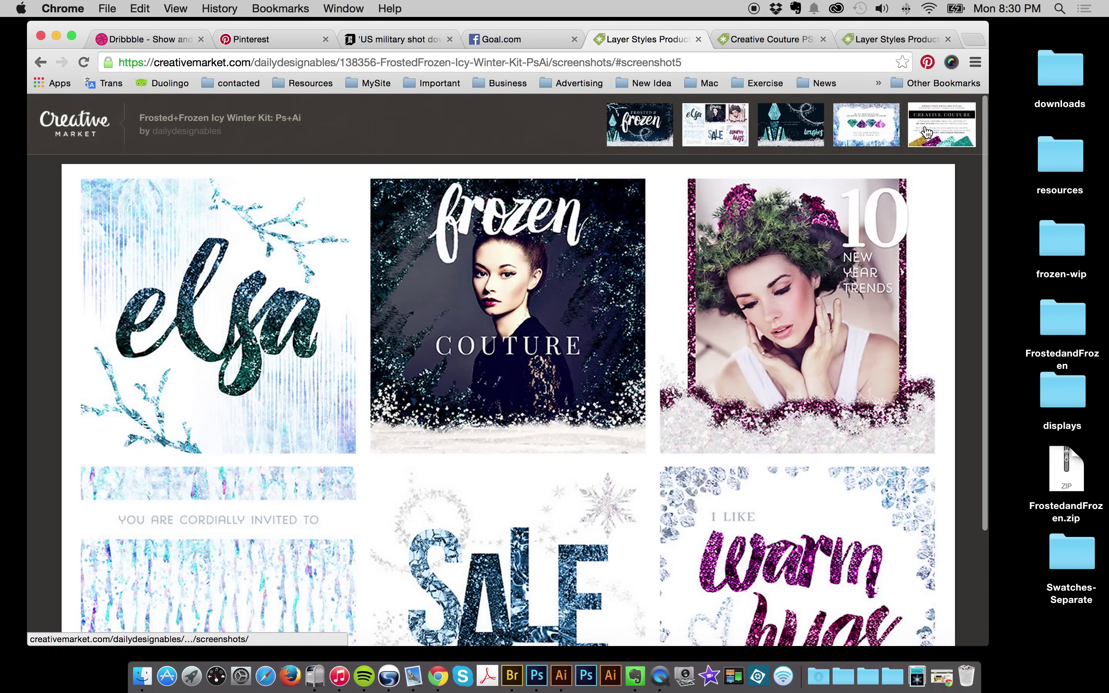
# Step: Open the kit's preview image of the four bonus Creative Couture styles and read through its description and glitter samples
pyautogui.click(926, 132)
pyautogui.scroll(-3, 827, 205)
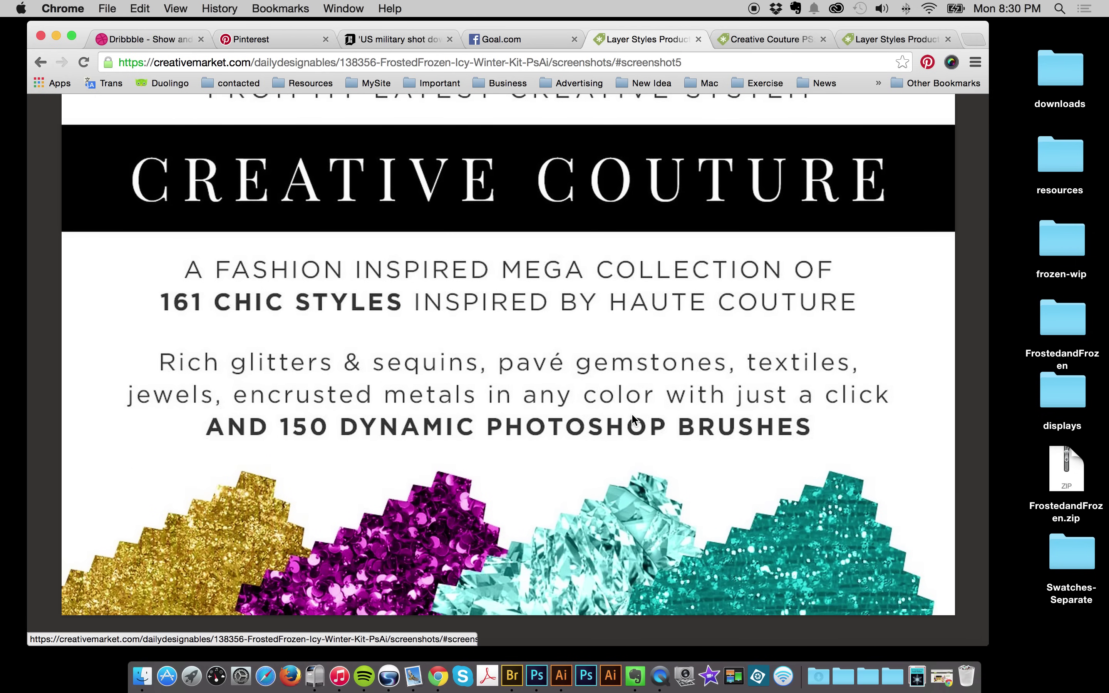
pyautogui.scroll(3, 633, 418)
pyautogui.scroll(1, 631, 418)
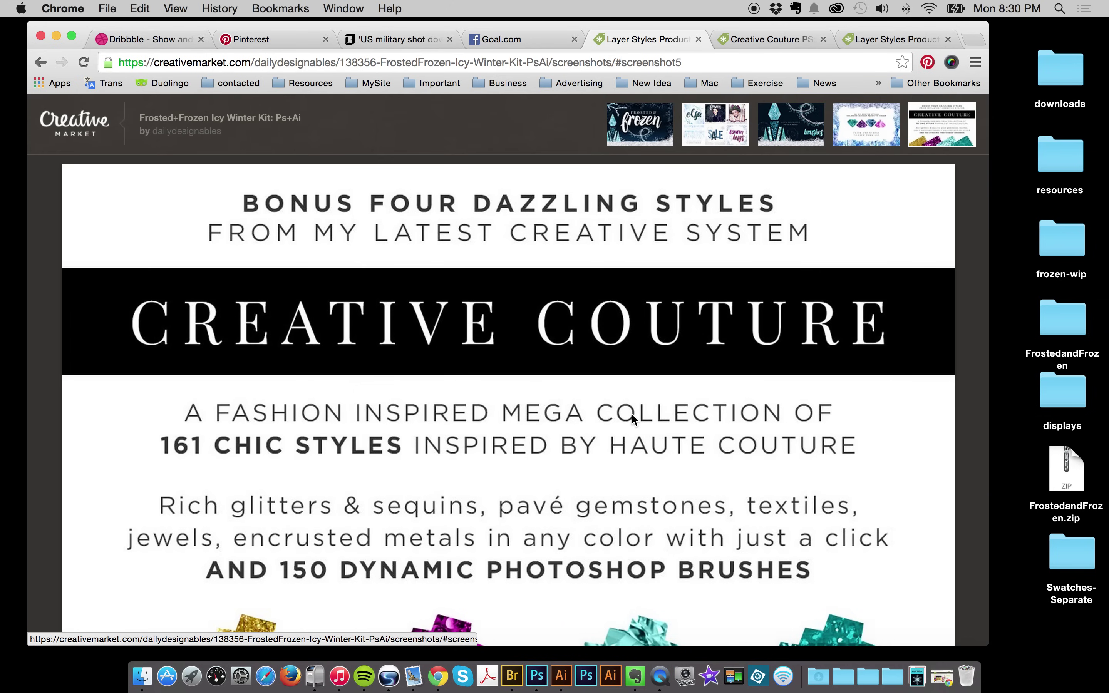
pyautogui.scroll(-2, 632, 418)
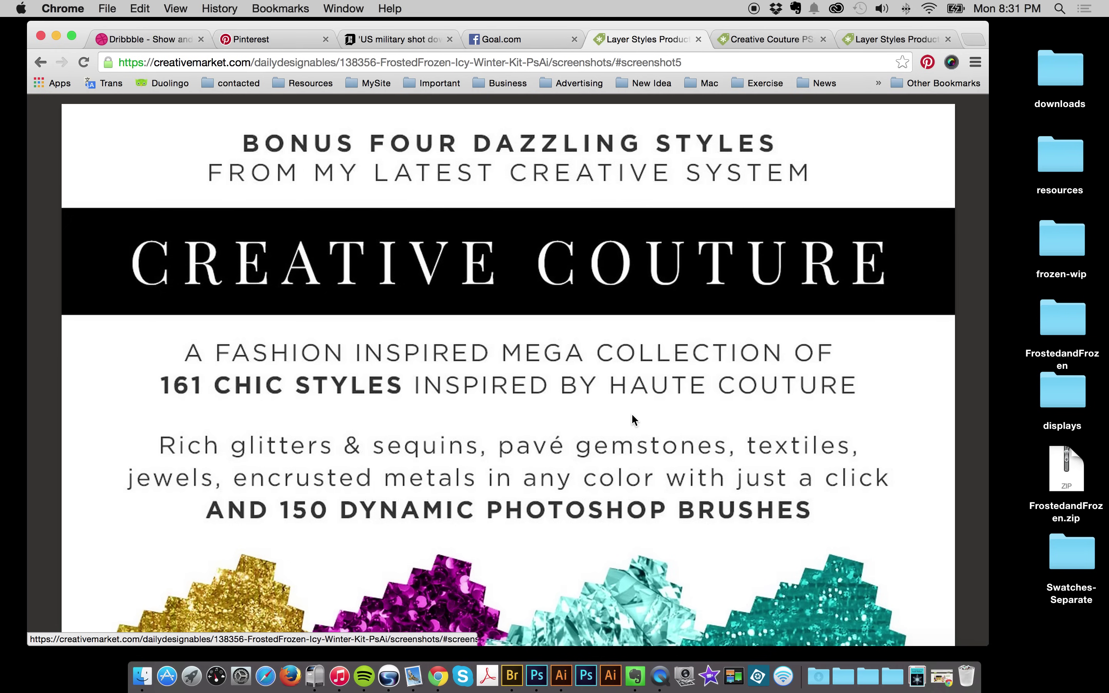
pyautogui.scroll(-3, 633, 420)
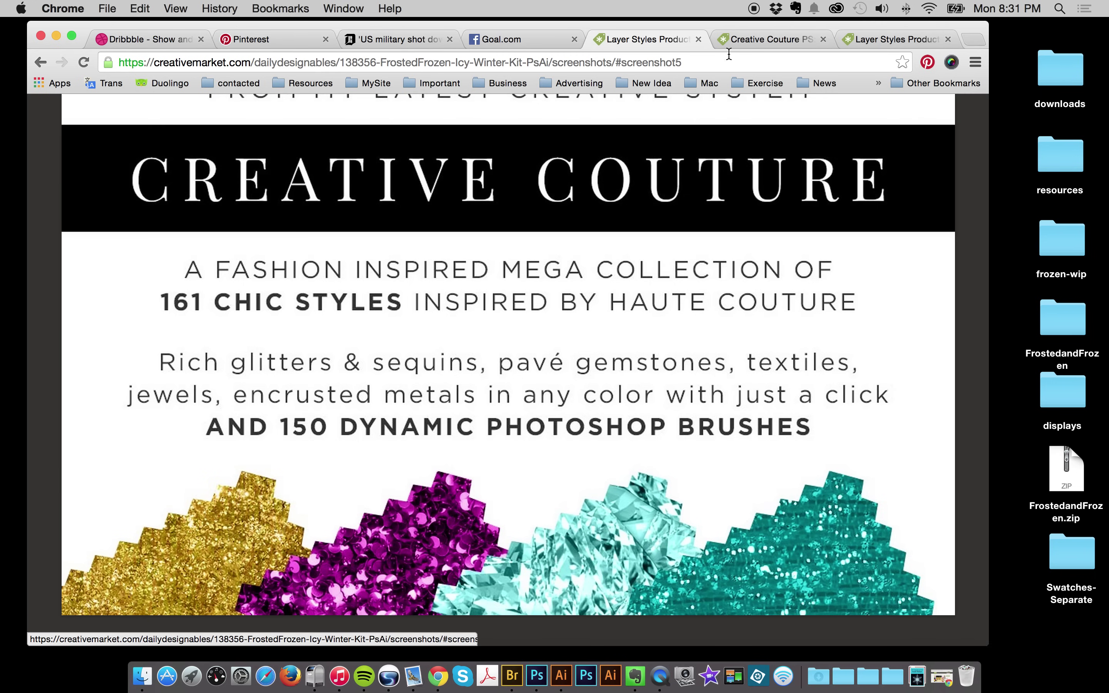
# Step: Switch to the Creative Couture preview images and examine the Rich Glitter & Sequin, Iridescent Overlays, Perfectly Pavé and Metal Mixes collections
pyautogui.click(757, 39)
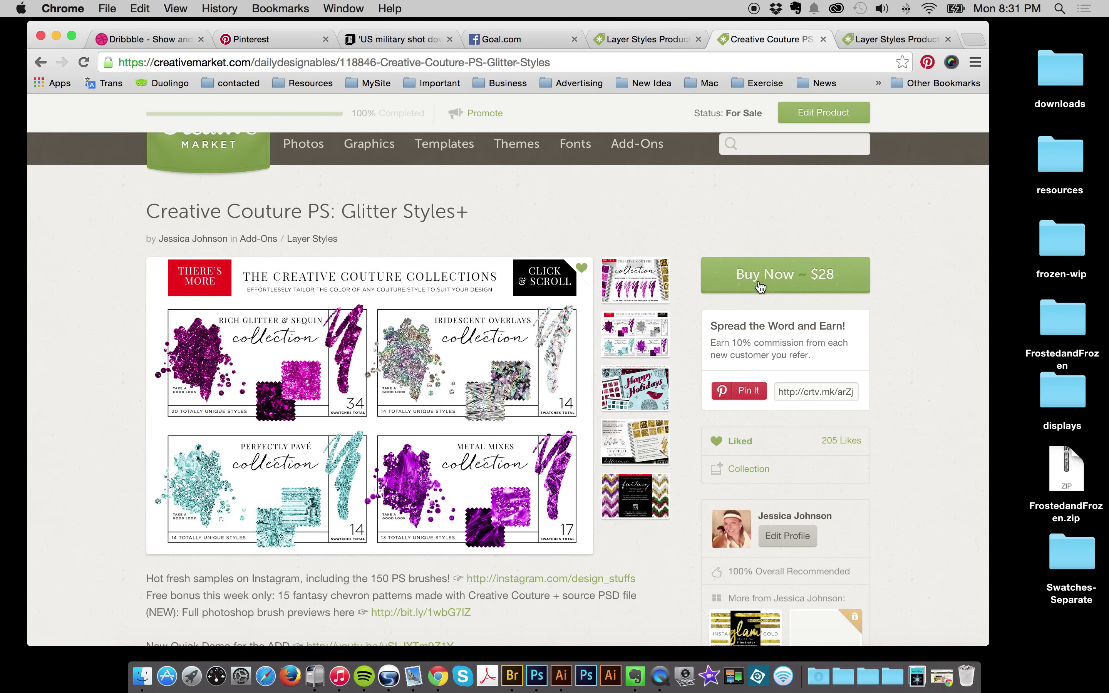
pyautogui.click(857, 46)
pyautogui.scroll(-2, 789, 223)
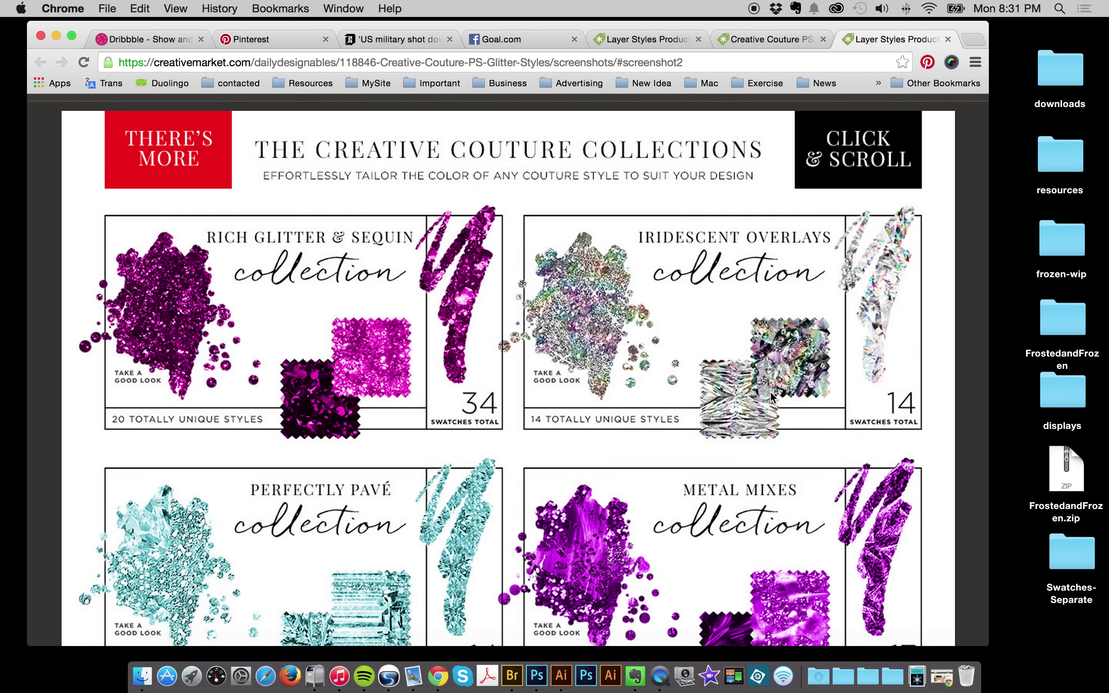
pyautogui.scroll(-5, 772, 397)
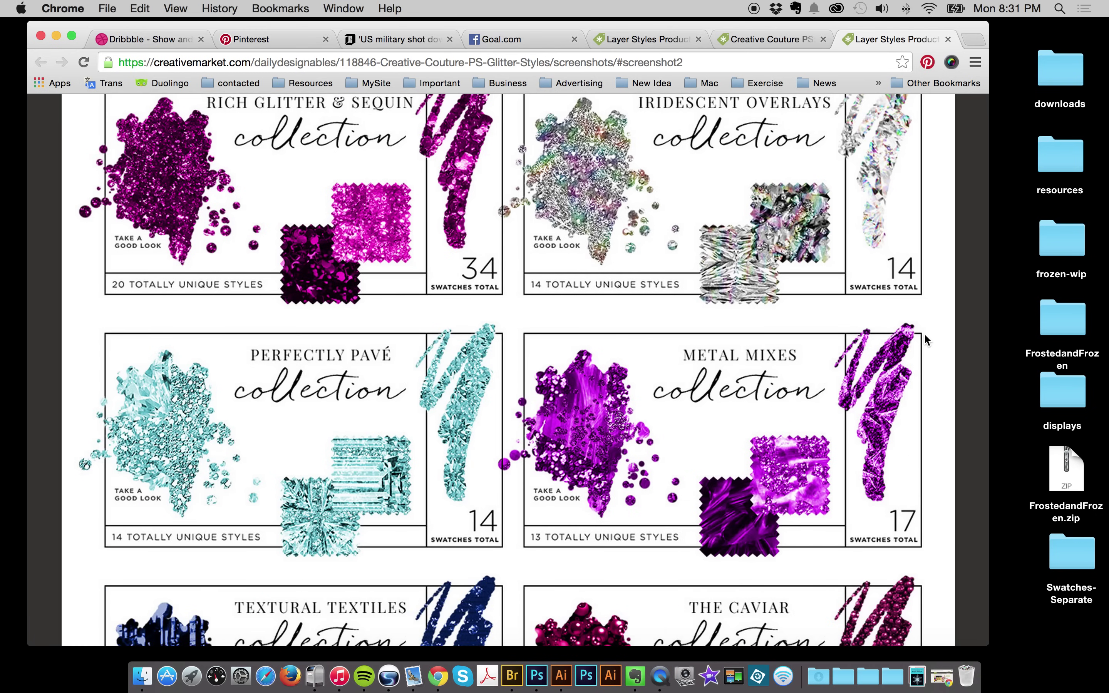
pyautogui.scroll(2, 798, 385)
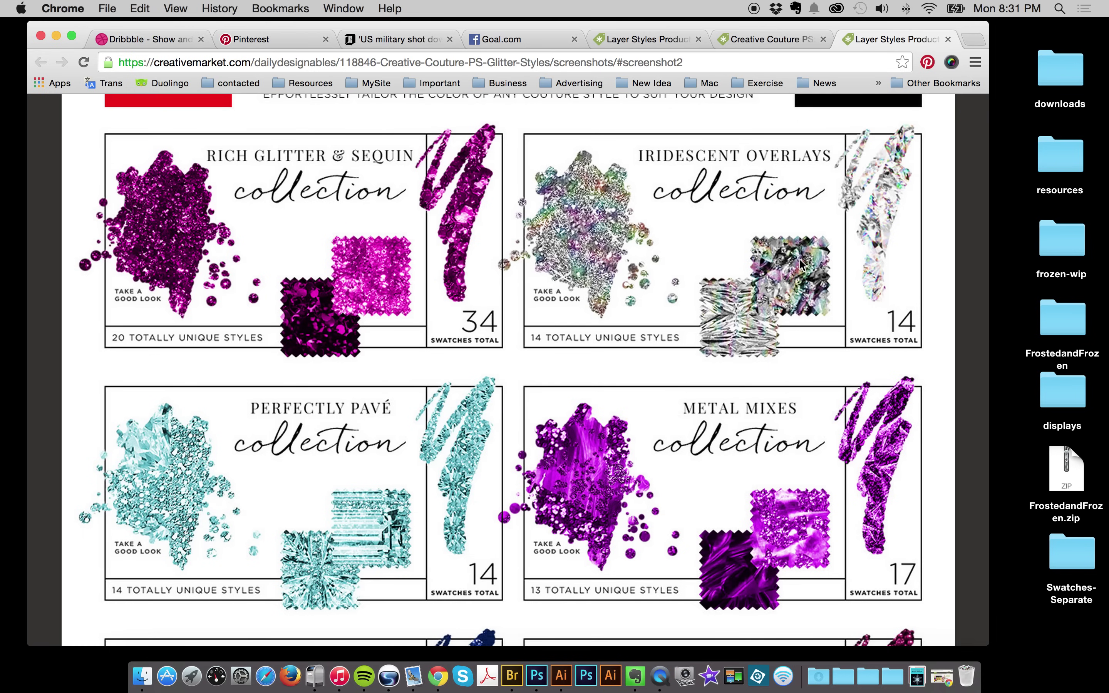
# Step: Examine the remaining Creative Couture collections, from Textural Textiles and The Caviar through to the Look Book section
pyautogui.scroll(-10, 800, 263)
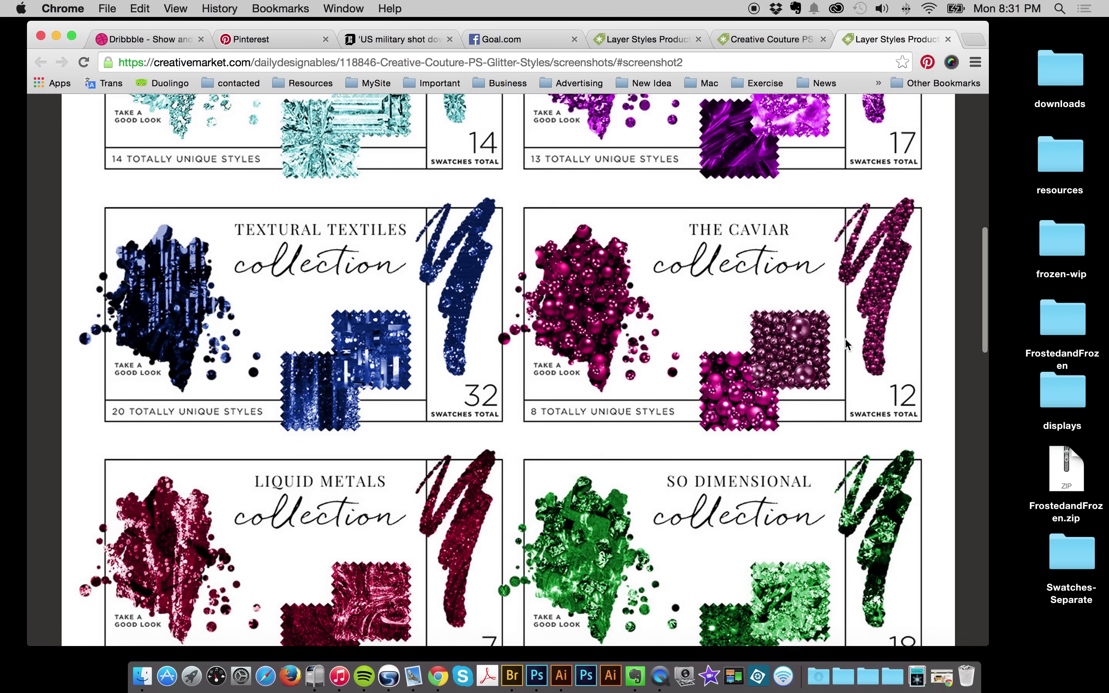
pyautogui.scroll(-5, 597, 409)
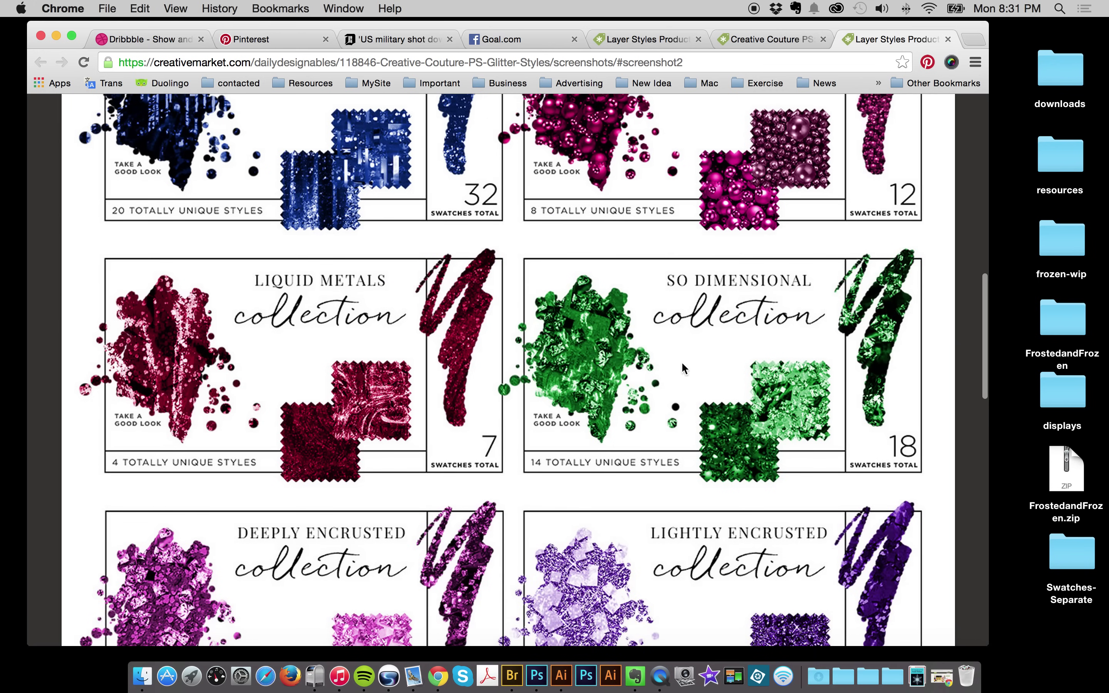
pyautogui.scroll(-20, 683, 367)
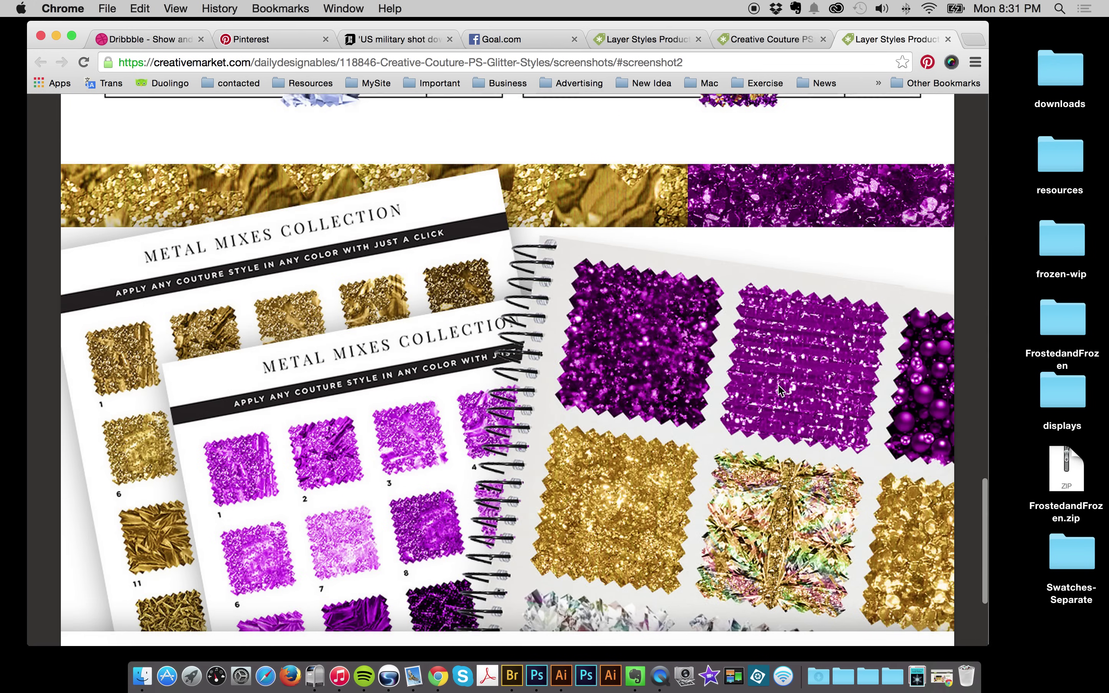
pyautogui.scroll(-3, 781, 390)
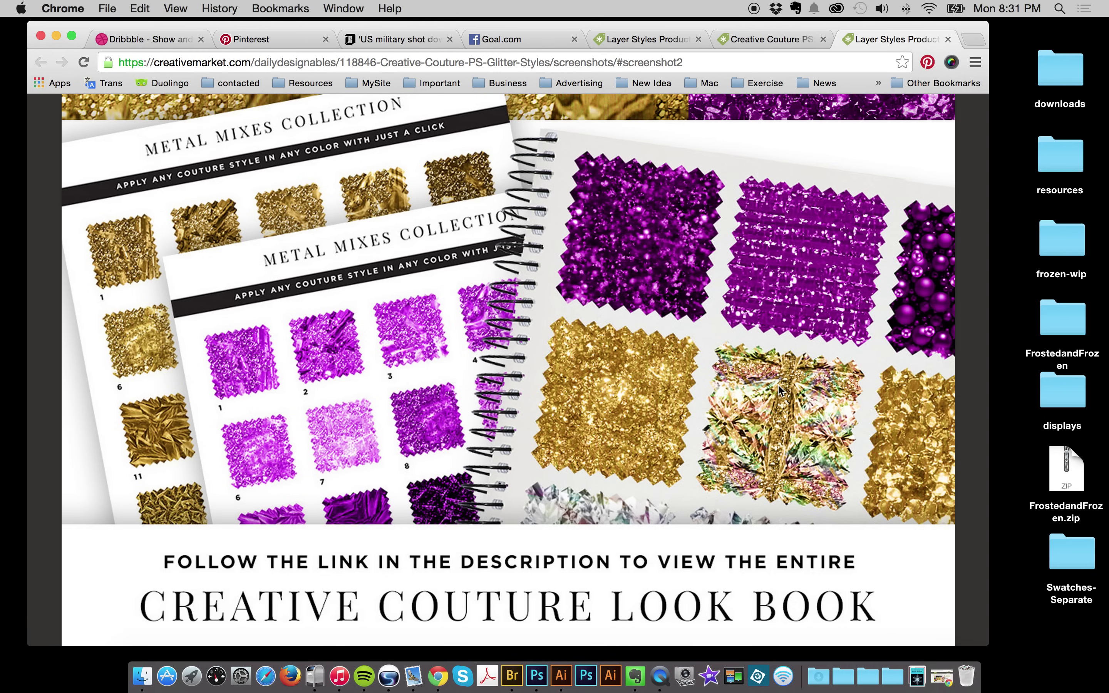
# Step: Return to the start of the kit's bonus styles preview and switch to Photoshop with the frozen text document
pyautogui.click(647, 39)
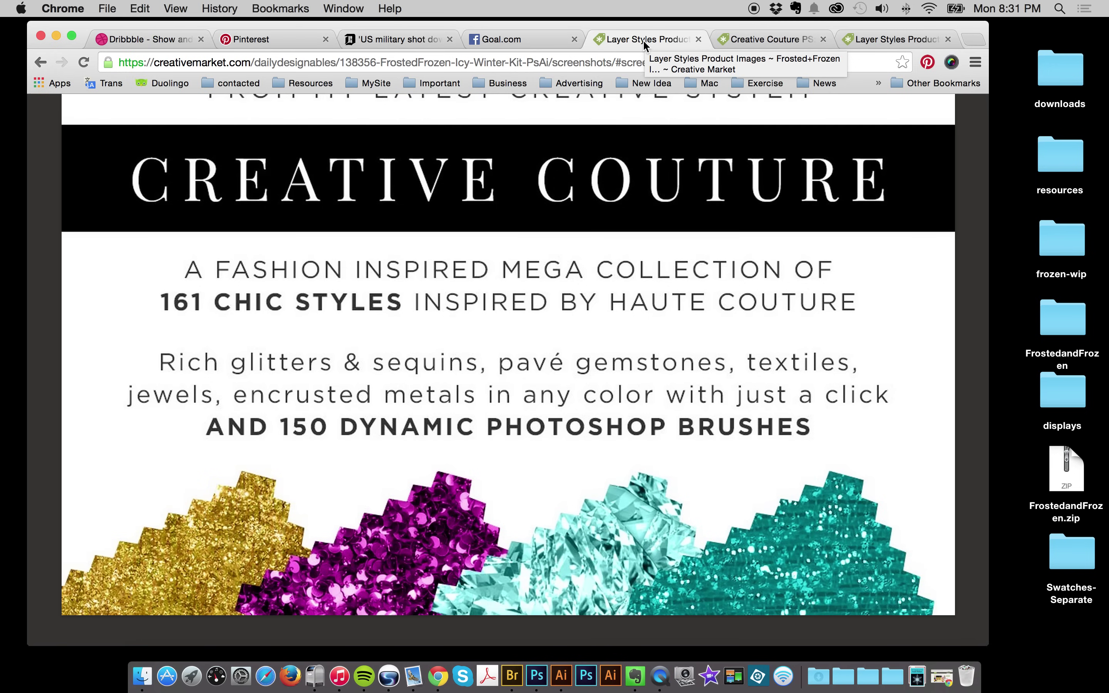
pyautogui.scroll(5, 662, 98)
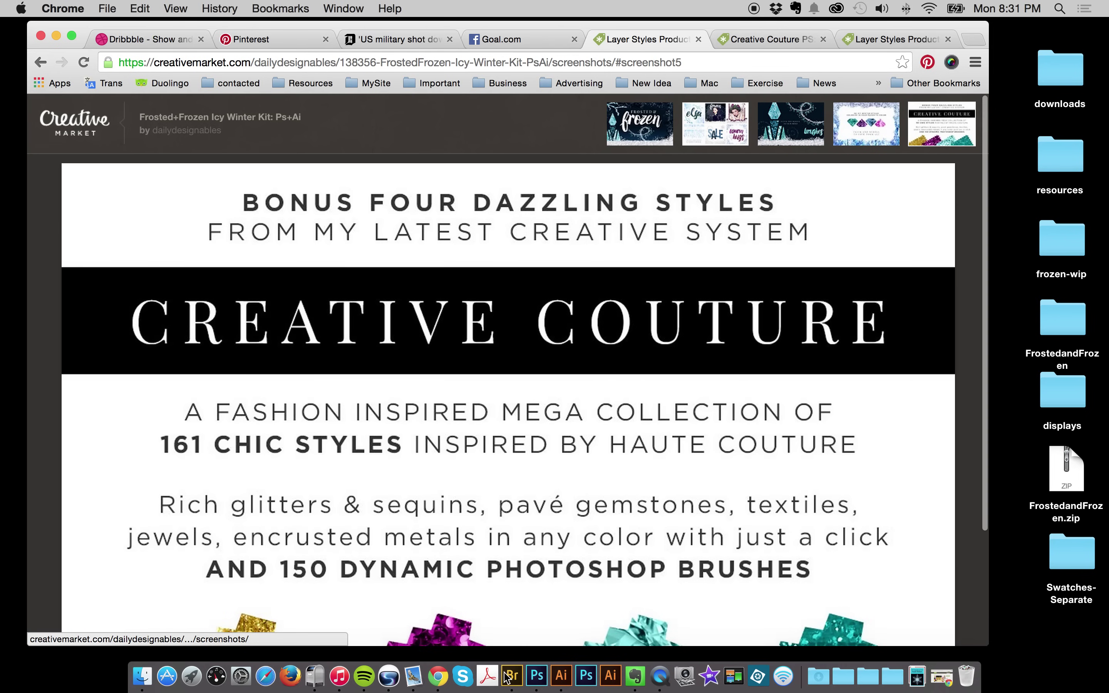
pyautogui.click(536, 677)
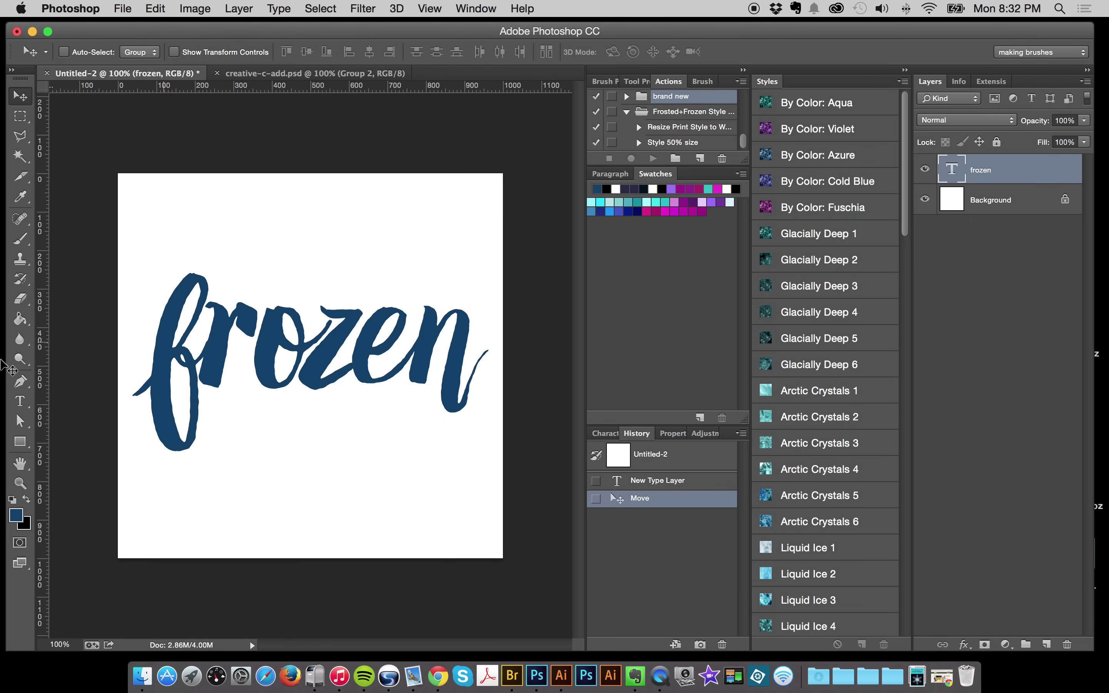
# Step: Look through the loaded layer styles down to the Creative Couture samples and return to the start with the Move tool active
pyautogui.moveTo(20, 318); pyautogui.dragTo(43, 329)
pyautogui.scroll(-10, 770, 183)
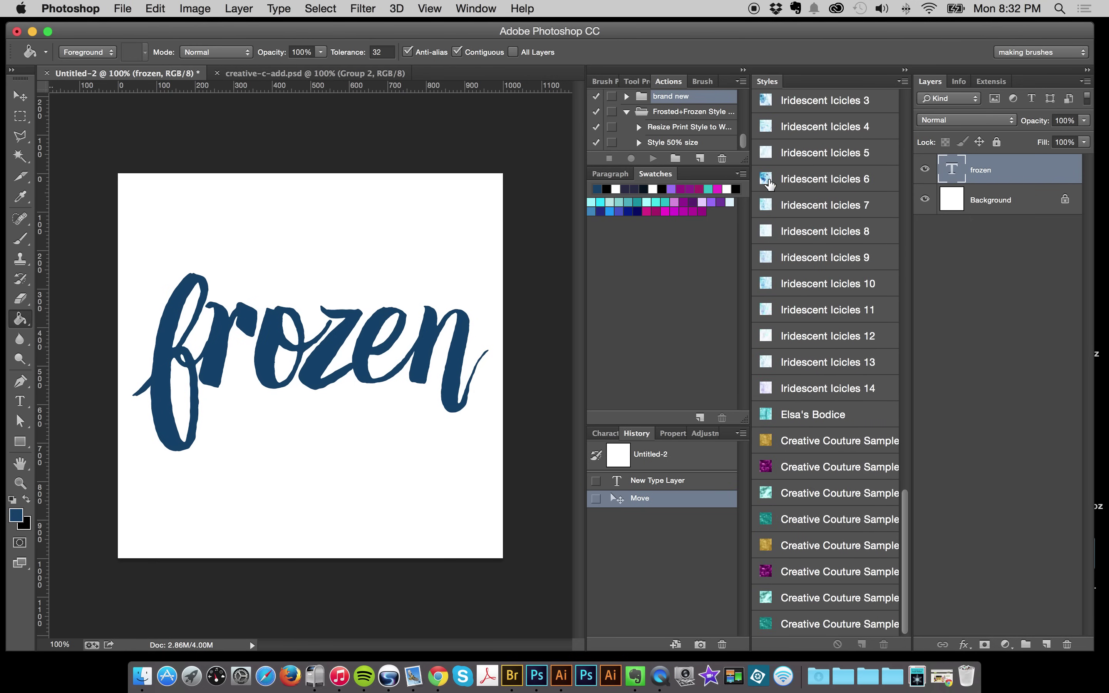
pyautogui.scroll(15, 770, 183)
pyautogui.click(22, 99)
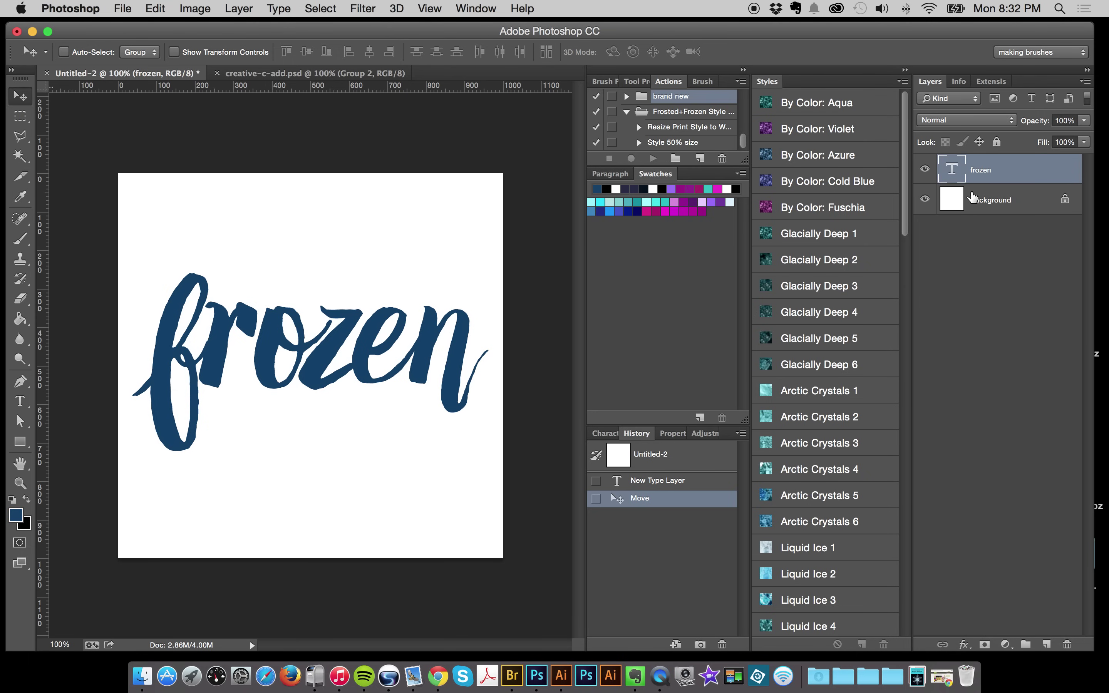
# Step: Select the frozen text layer and view the options for displaying and loading layer styles
pyautogui.click(975, 199)
pyautogui.click(995, 172)
pyautogui.click(902, 81)
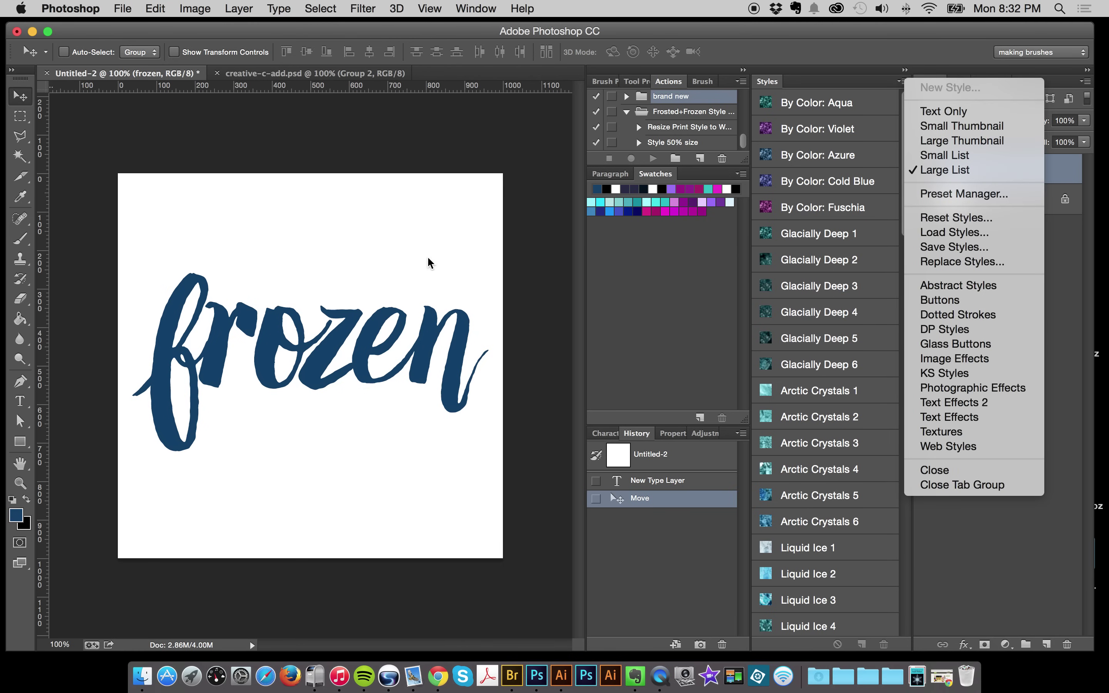
pyautogui.click(438, 261)
# Step: Try the Glacially Deep 2 and Arctic Crystals 3 styles and two Liquid Ice styles on the frozen text
pyautogui.click(820, 261)
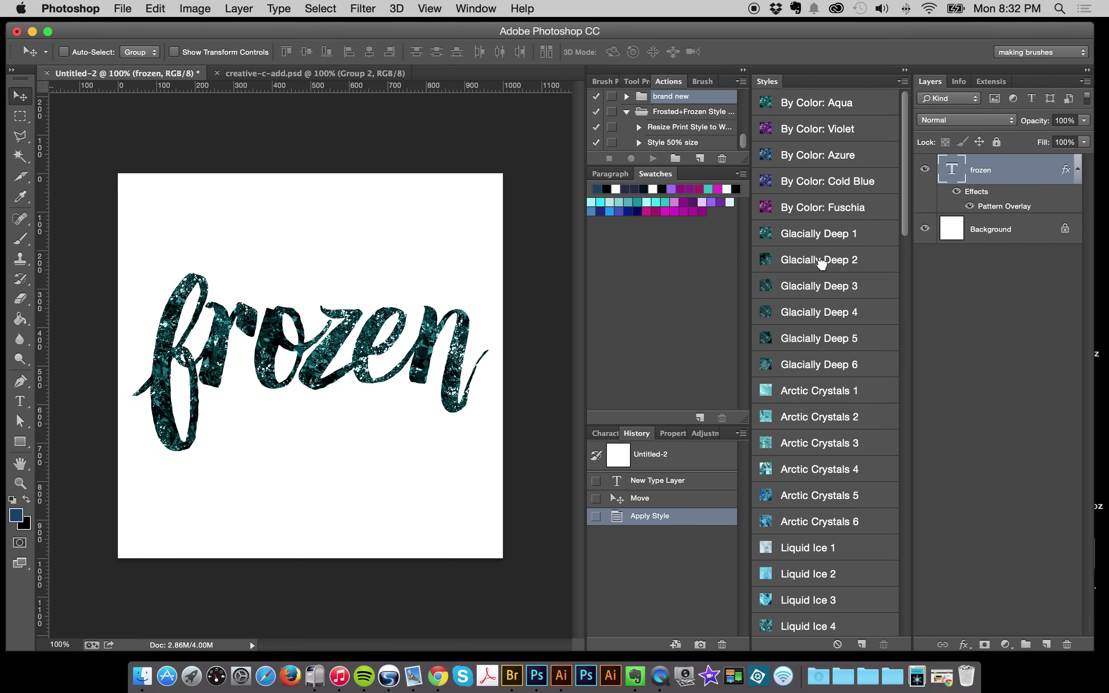
pyautogui.click(821, 445)
pyautogui.scroll(-5, 823, 454)
pyautogui.scroll(-2, 823, 454)
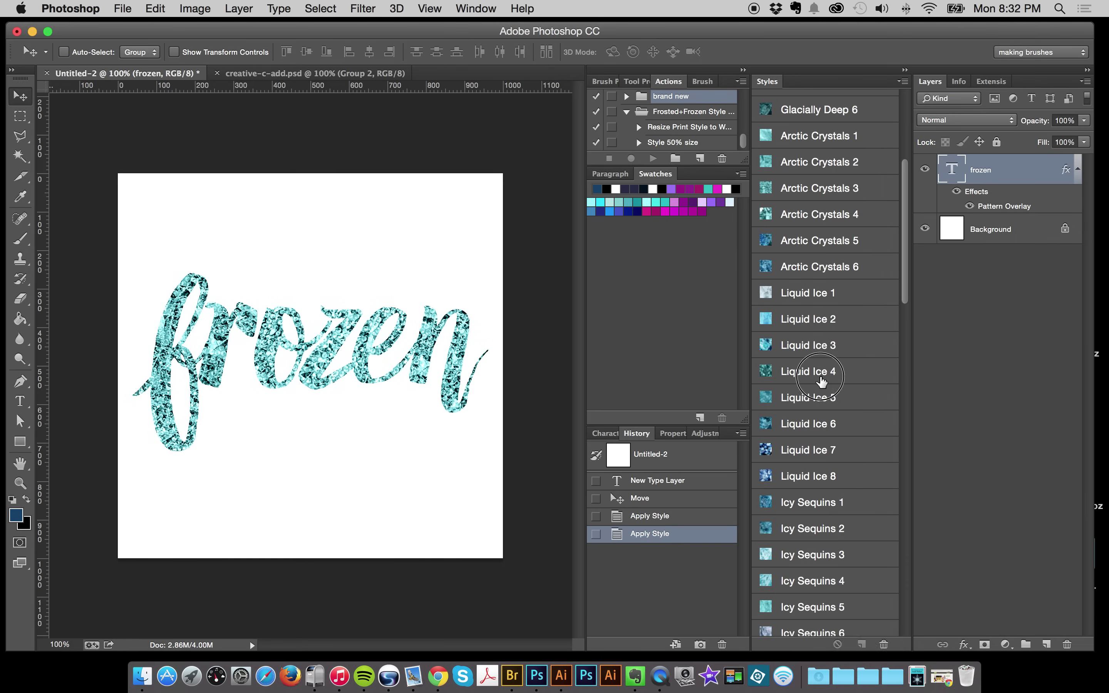
pyautogui.click(822, 394)
pyautogui.click(811, 486)
# Step: Try the Icy Sequins 1 and Icy Sequins 6 styles on the frozen text
pyautogui.scroll(-6, 811, 491)
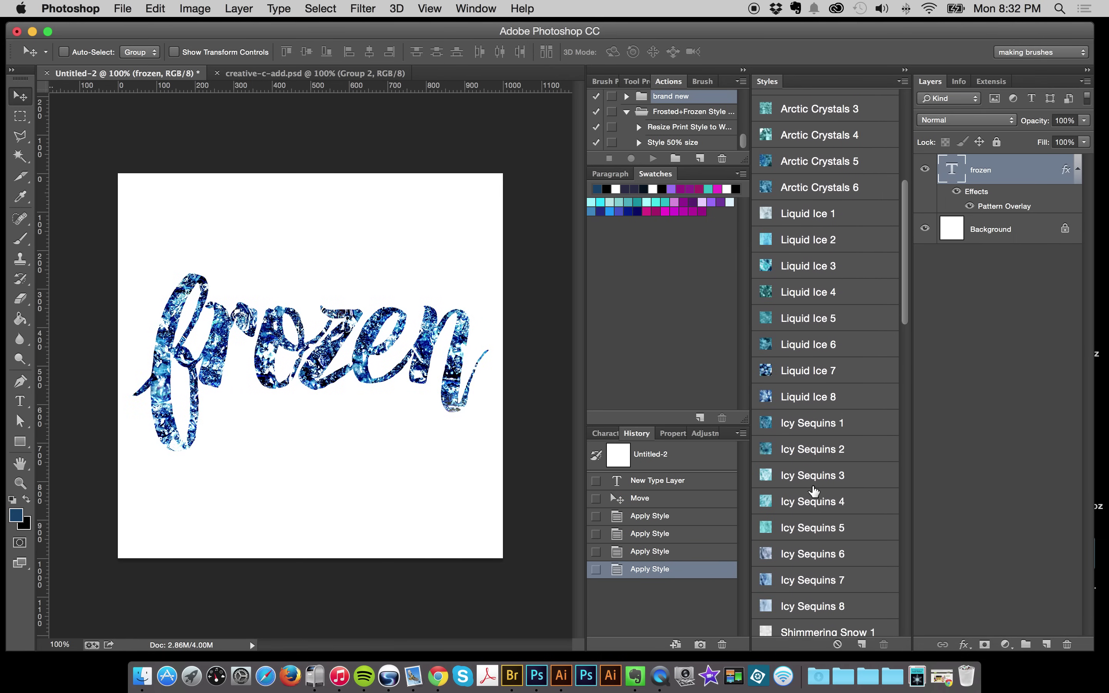
pyautogui.click(801, 424)
pyautogui.scroll(-3, 832, 491)
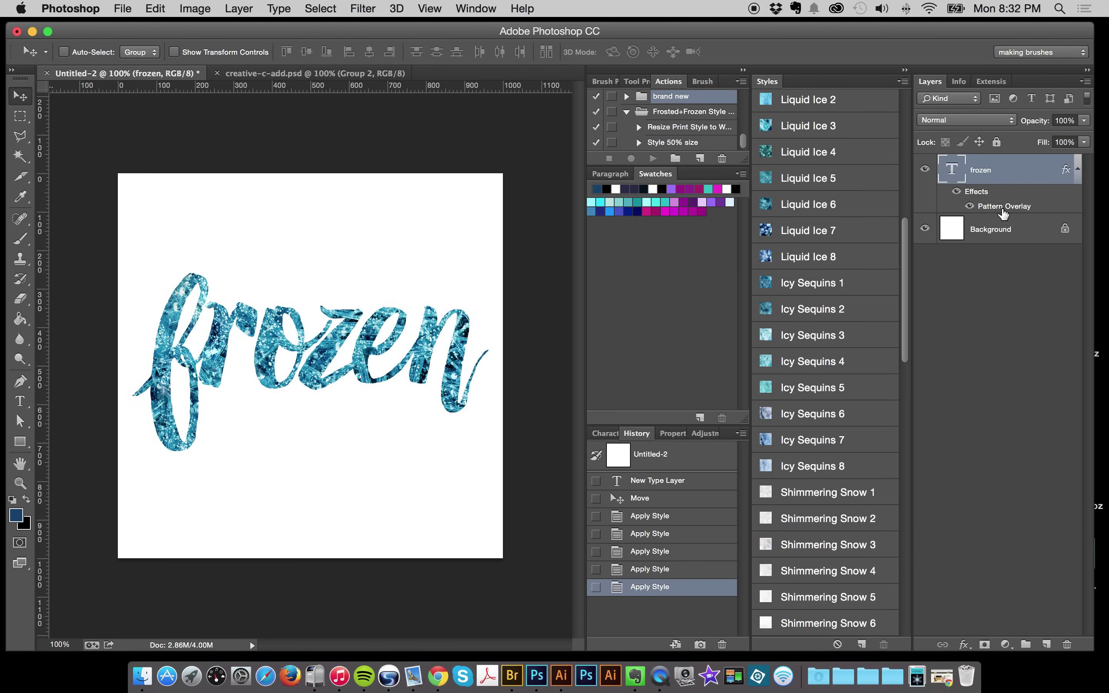
pyautogui.click(811, 414)
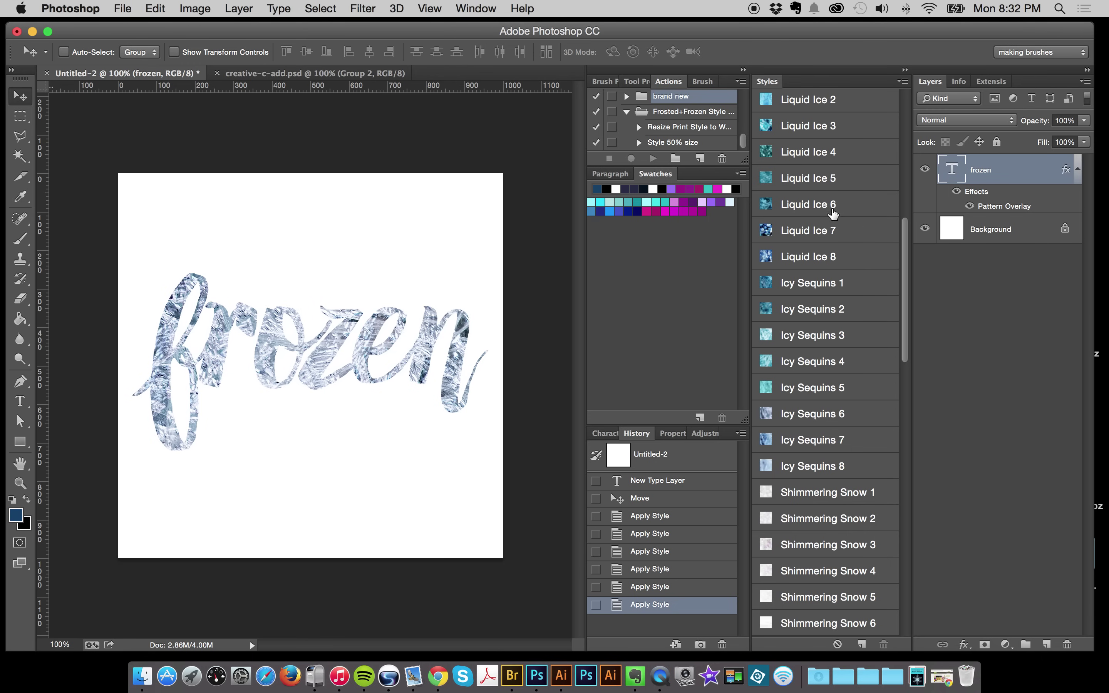
# Step: Apply the Liquid Ice 6 style to the frozen text and try its pattern overlay at 50% scale
pyautogui.click(820, 207)
pyautogui.doubleClick(1004, 206)
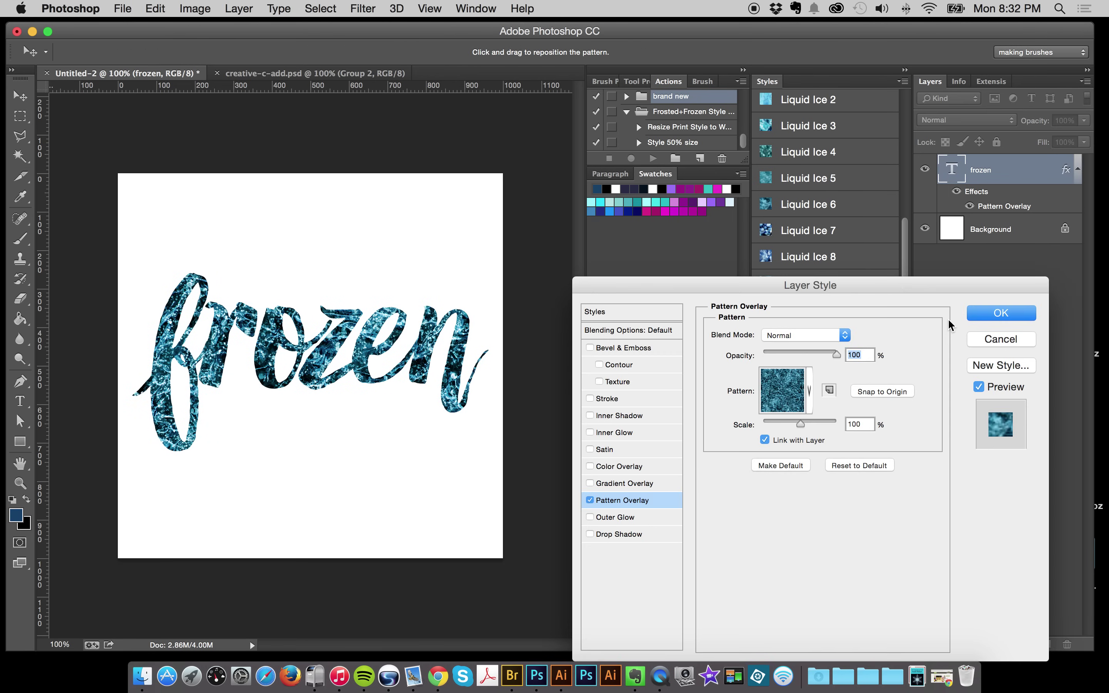
pyautogui.press('Tab')
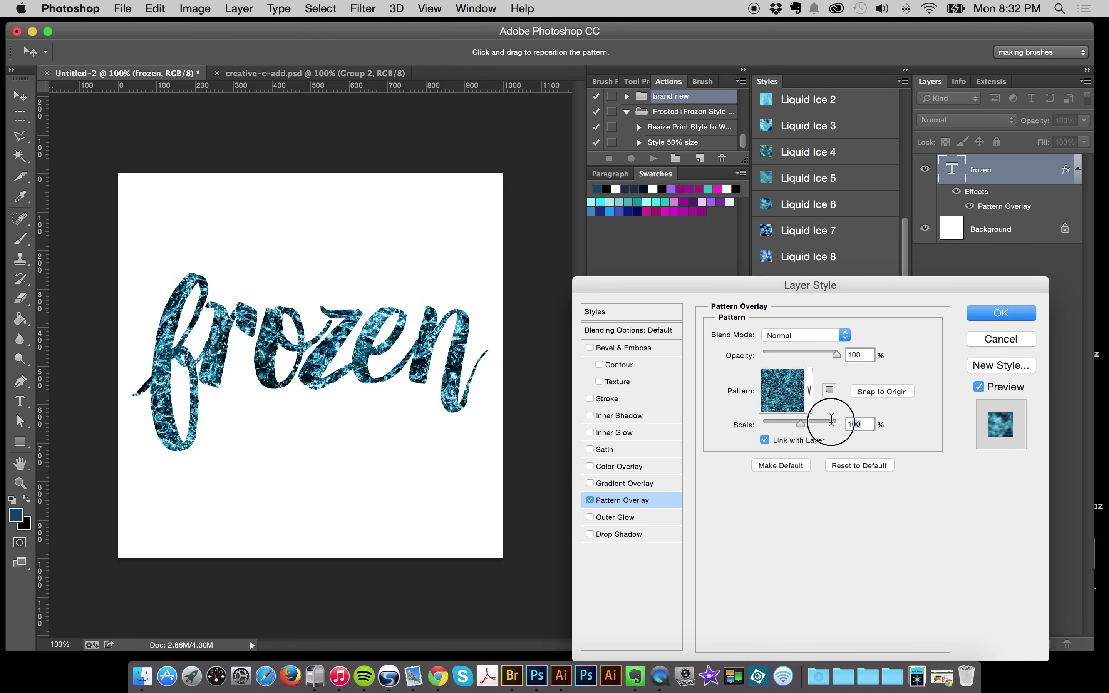
pyautogui.write('50')
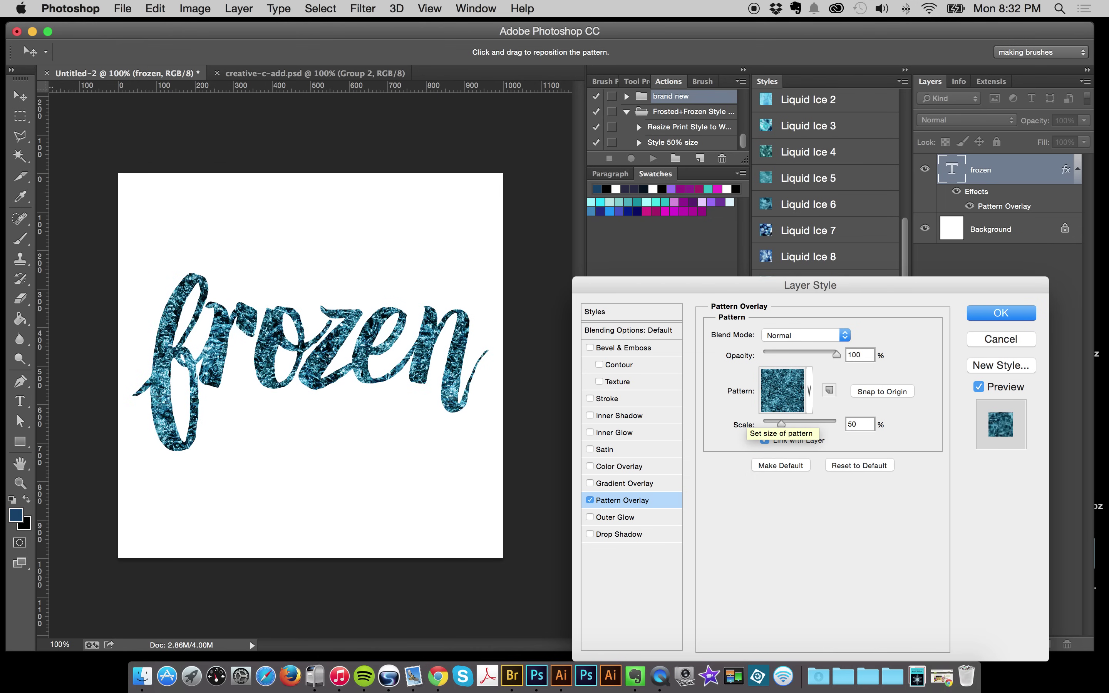
pyautogui.click(1001, 339)
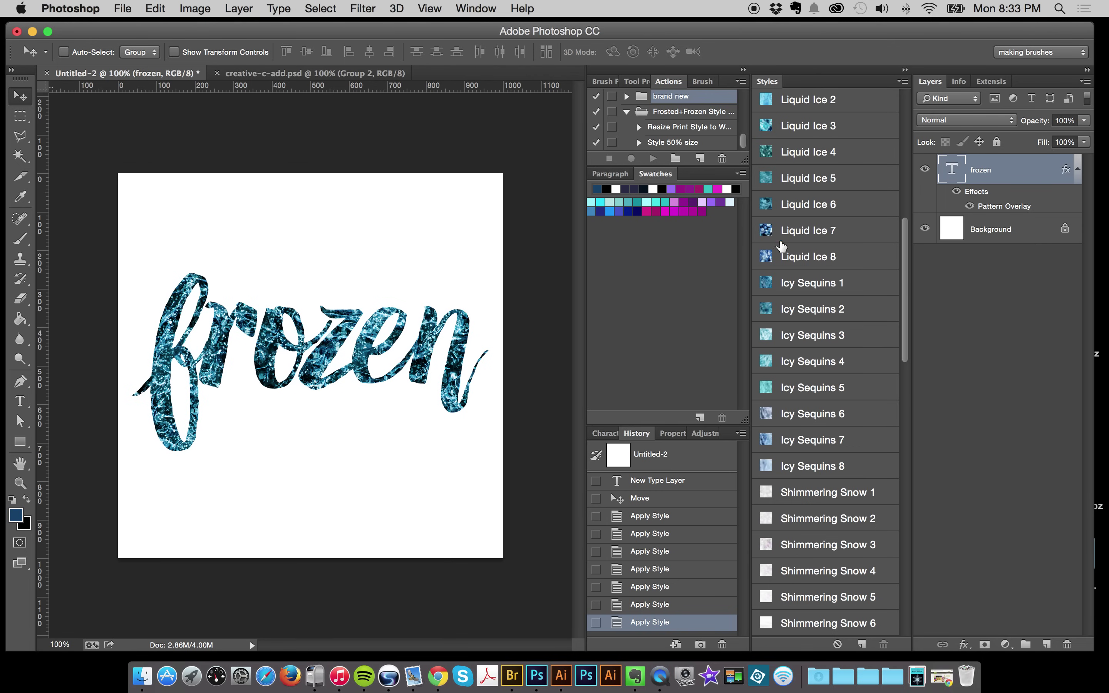
# Step: Apply the By Color: Fuschia style to the frozen text layer
pyautogui.scroll(3, 860, 216)
pyautogui.scroll(8, 861, 216)
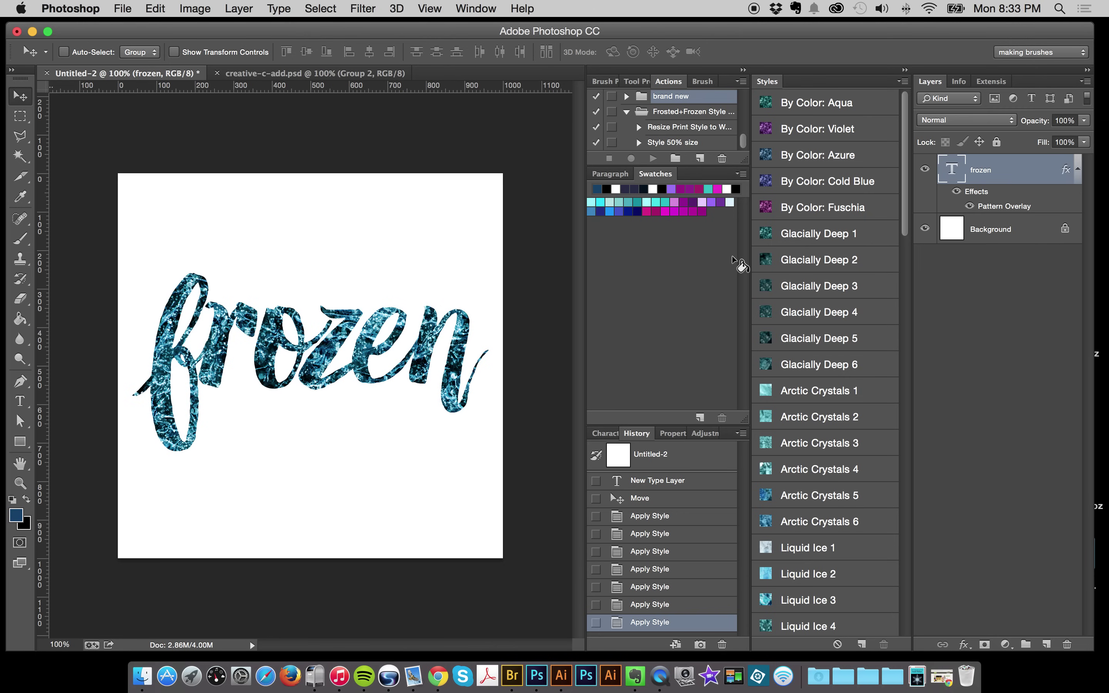
pyautogui.click(811, 215)
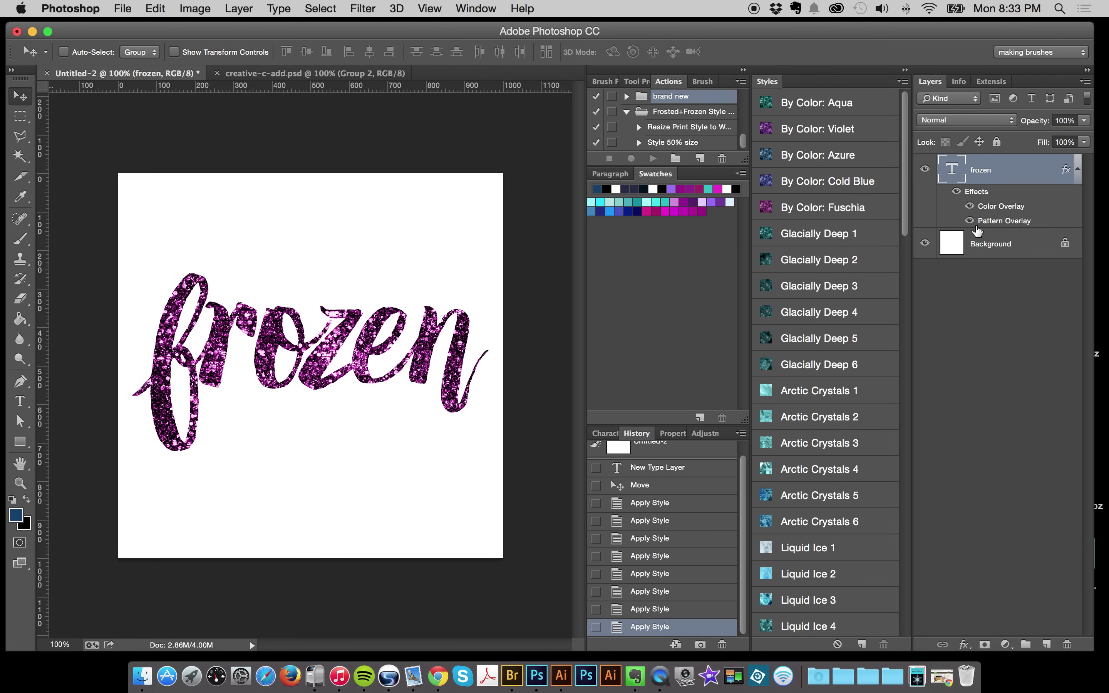
# Step: Try the Overlay and Color blend modes on the frozen text's color overlay and return it to Hue
pyautogui.doubleClick(1004, 227)
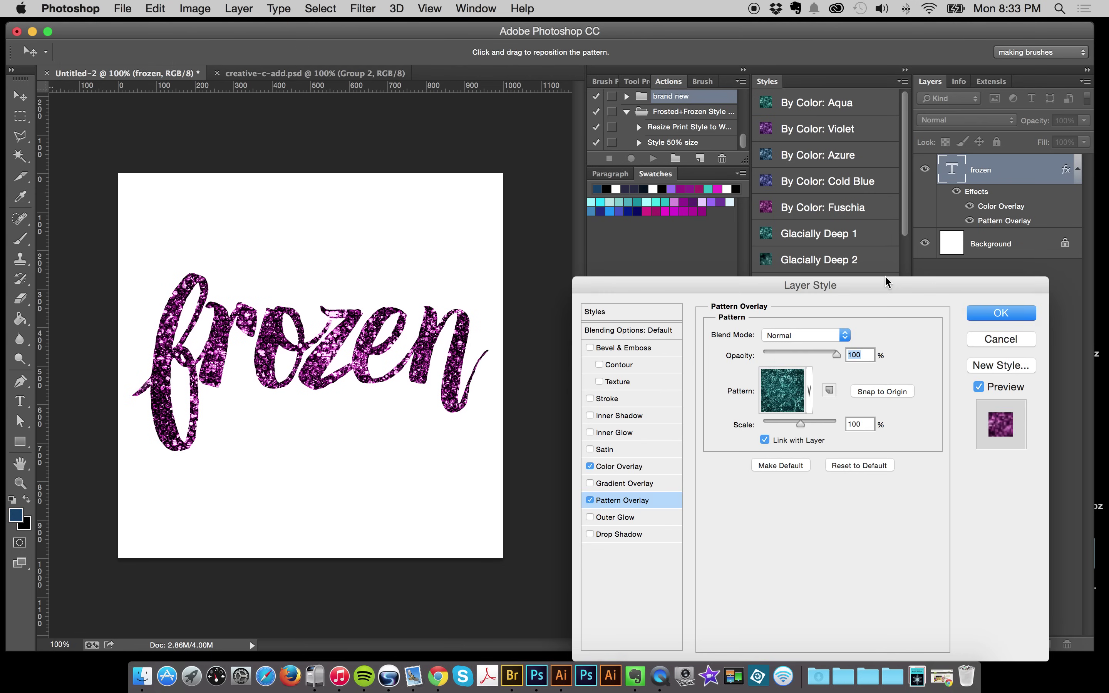
pyautogui.moveTo(782, 279); pyautogui.dragTo(765, 241)
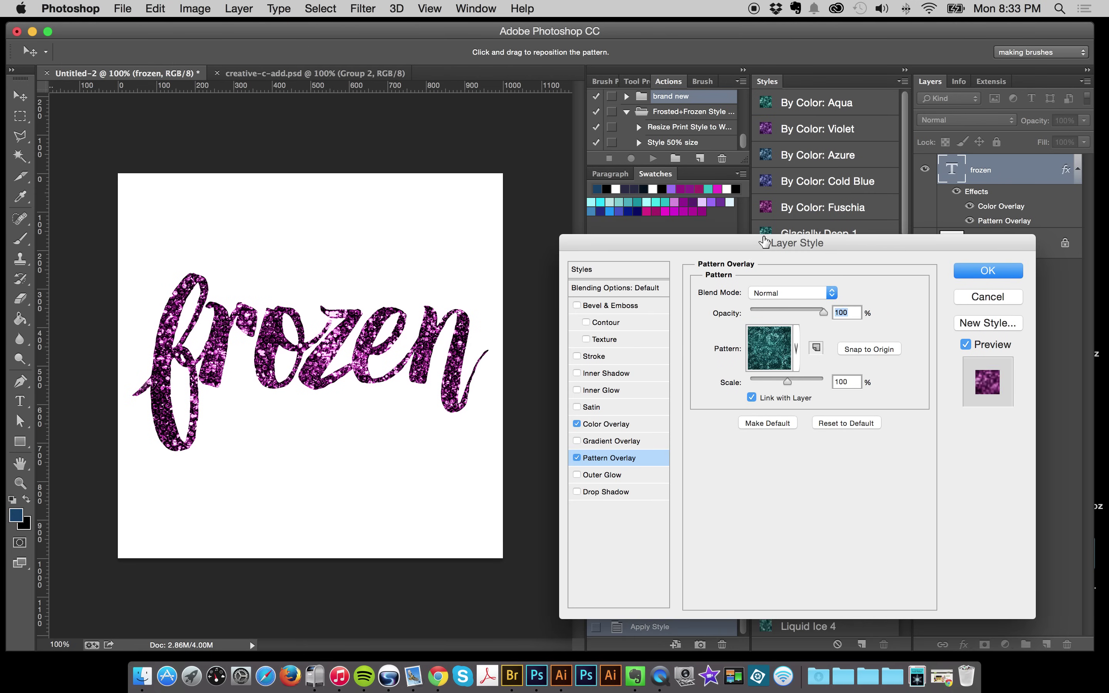
pyautogui.click(648, 426)
pyautogui.click(806, 296)
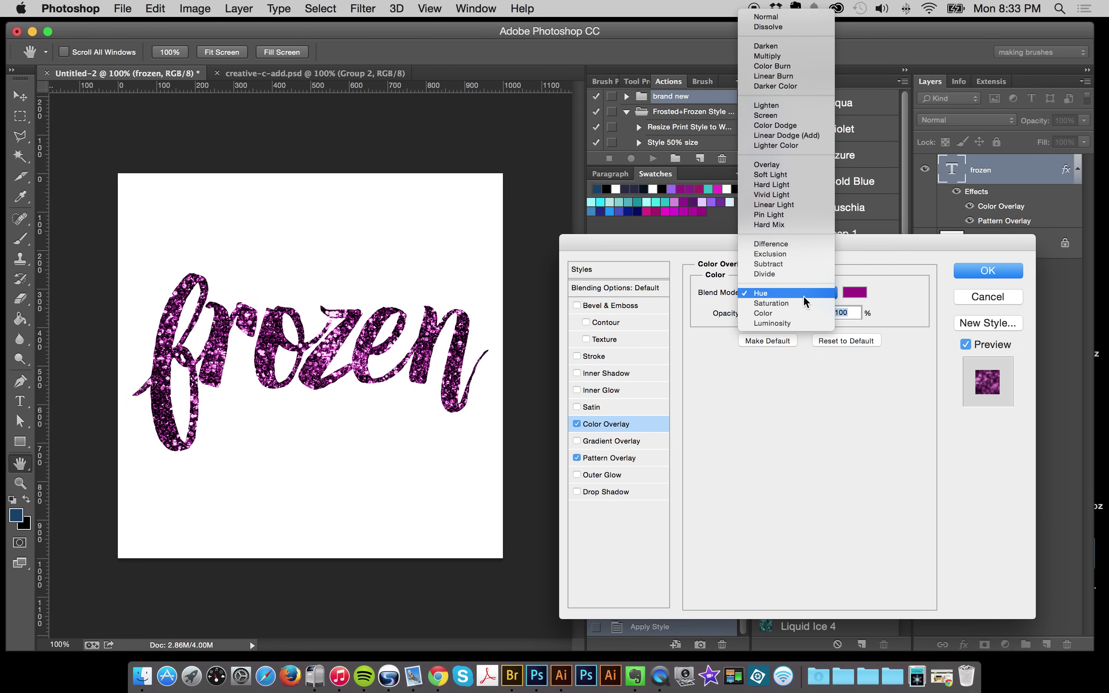
pyautogui.click(805, 296)
pyautogui.click(805, 294)
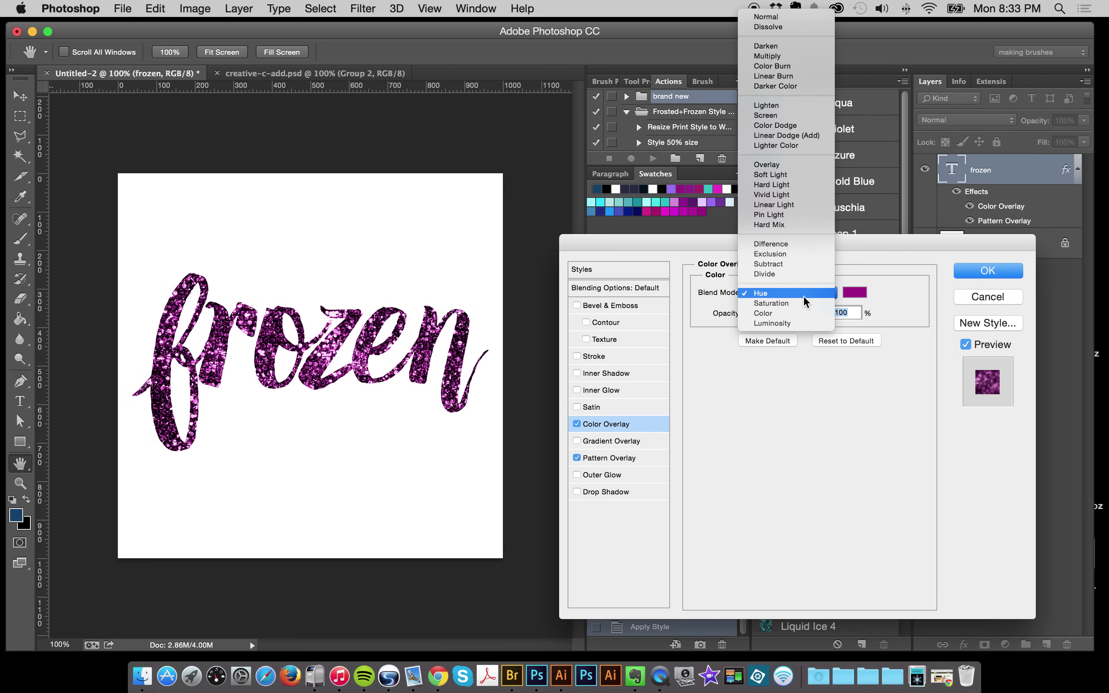
pyautogui.click(798, 165)
pyautogui.click(776, 292)
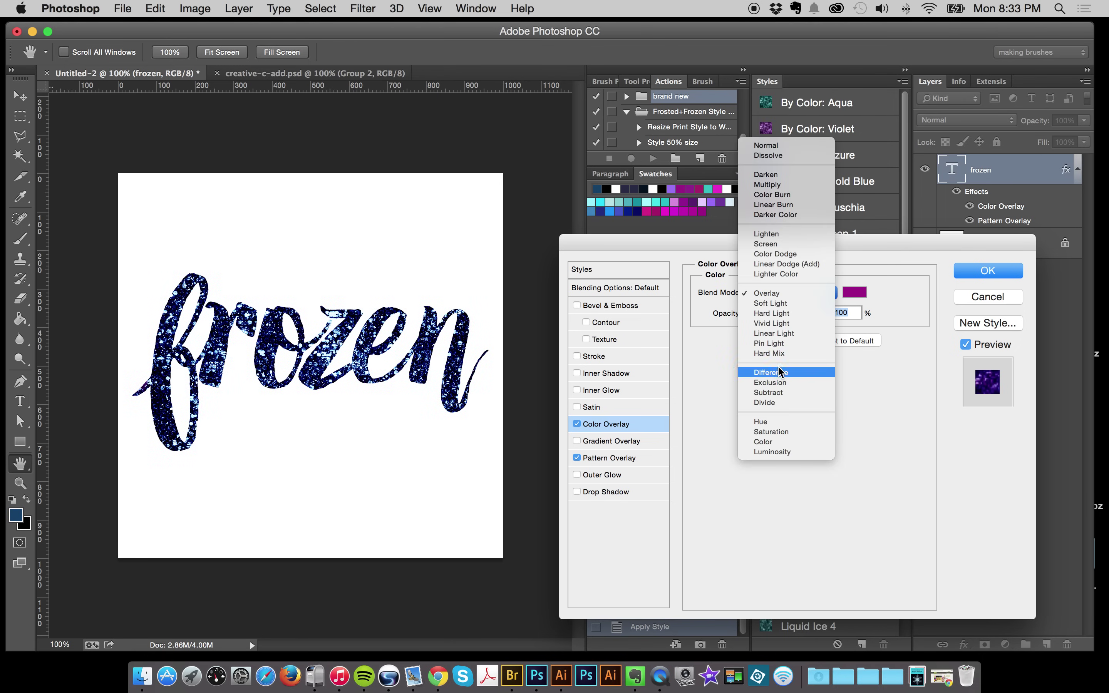
pyautogui.click(788, 443)
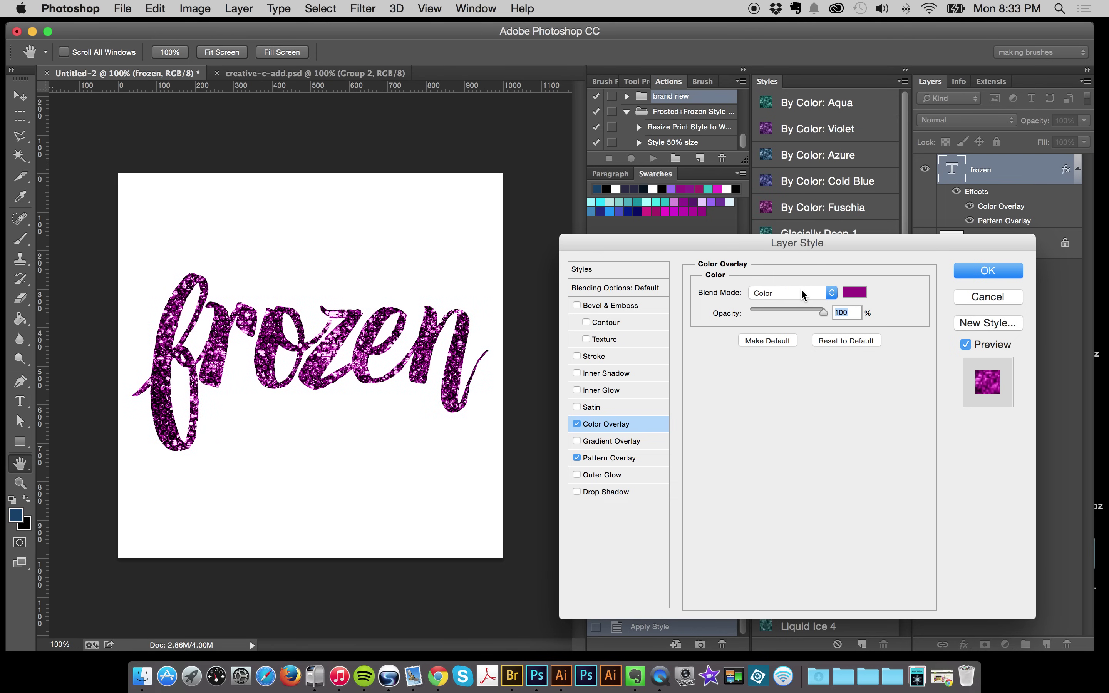
pyautogui.click(803, 295)
pyautogui.click(794, 279)
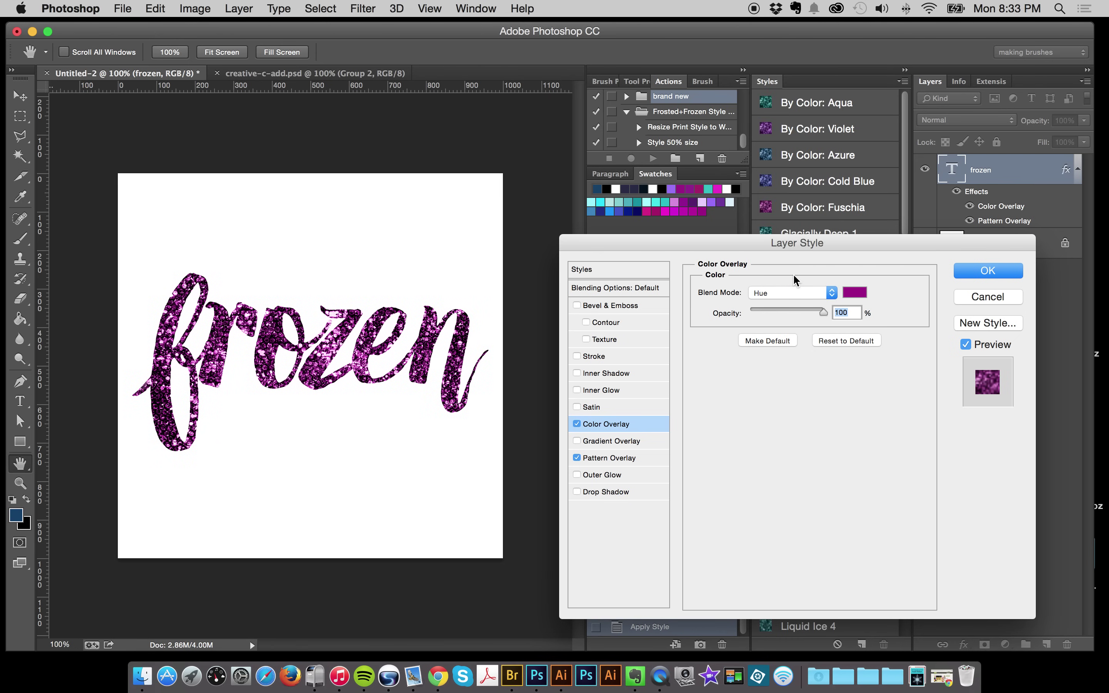
# Step: Examine the frozen text's pattern overlay settings and the list of available styles, leaving the layer style unchanged
pyautogui.moveTo(791, 250); pyautogui.dragTo(807, 247)
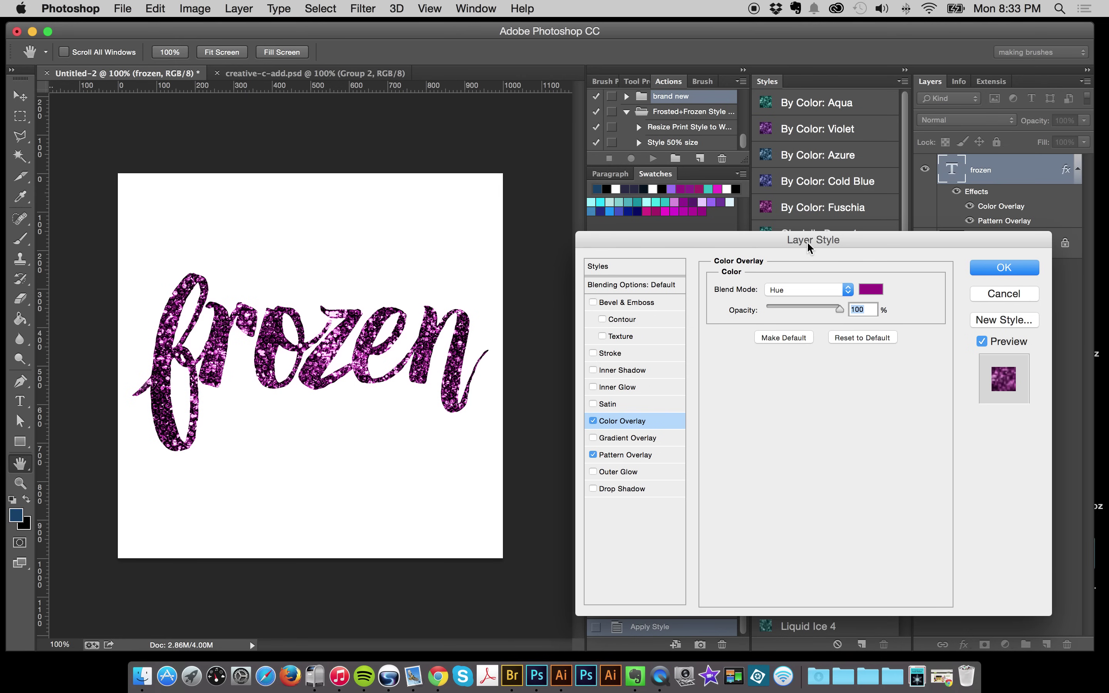
pyautogui.click(631, 457)
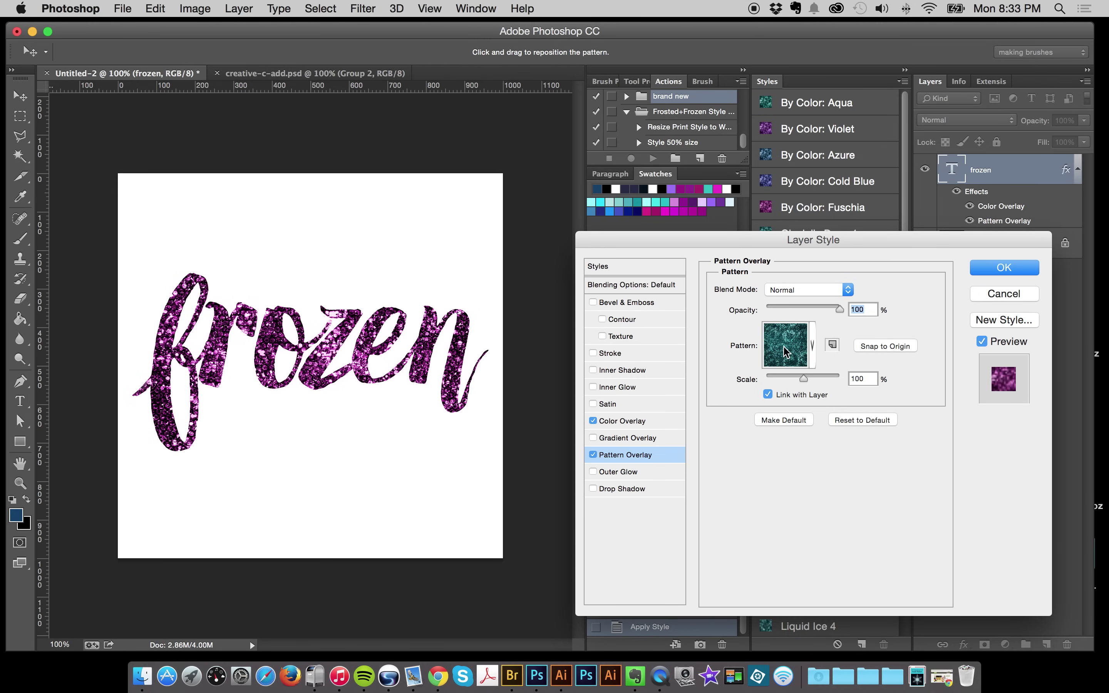
pyautogui.scroll(-10, 846, 154)
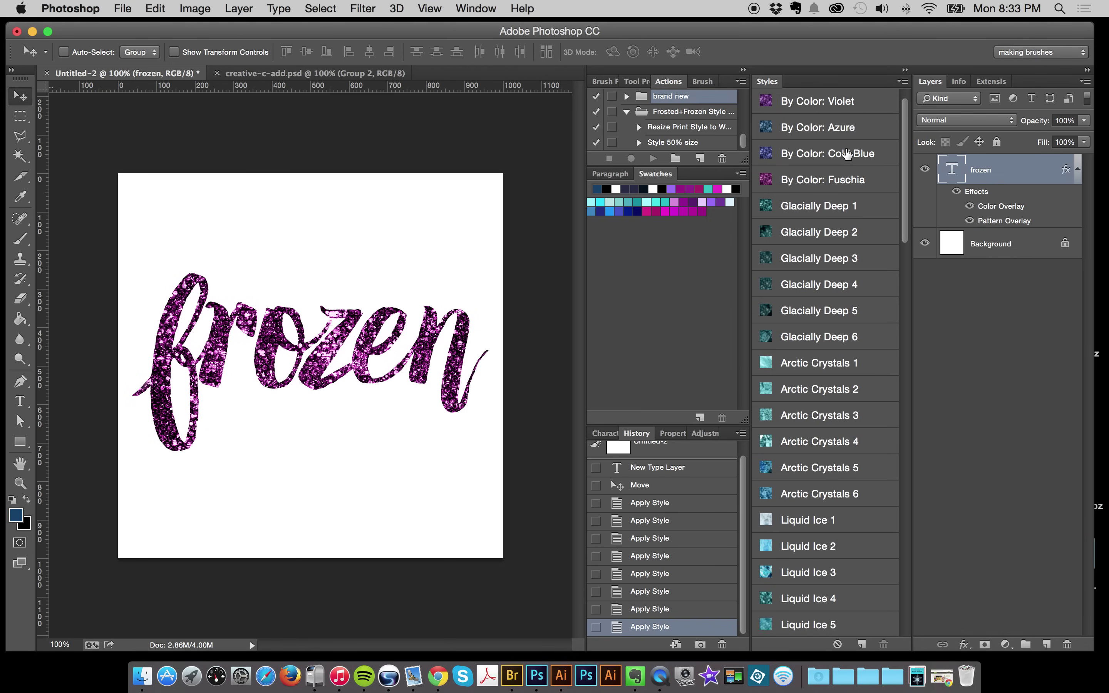
pyautogui.scroll(10, 847, 154)
pyautogui.scroll(2, 846, 154)
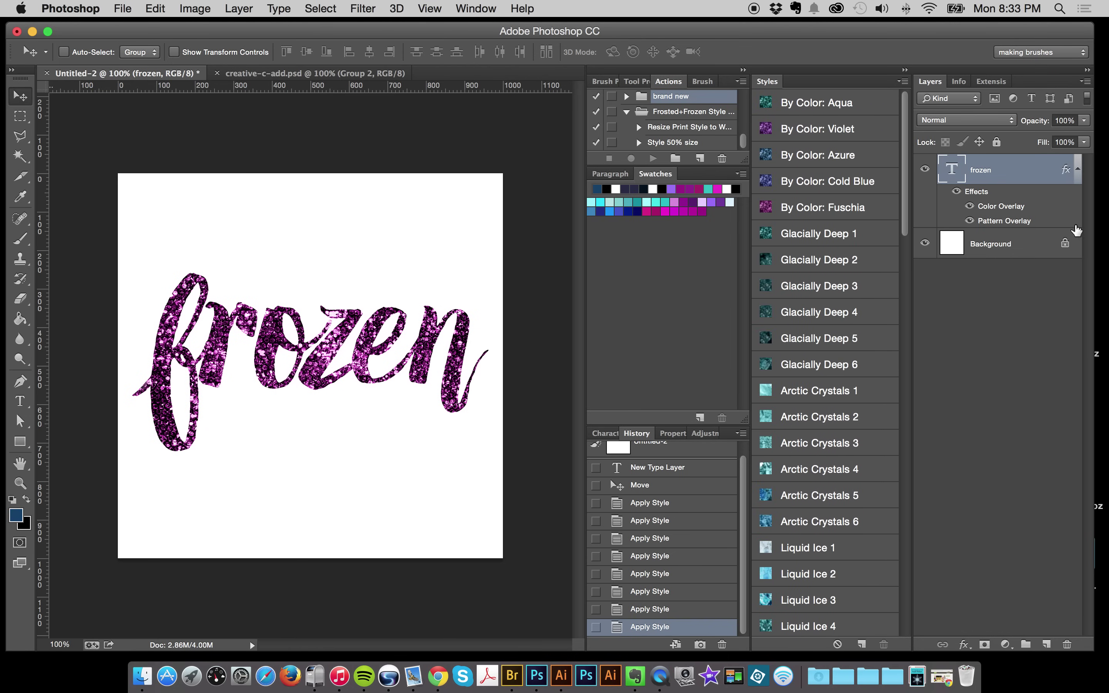
pyautogui.doubleClick(1013, 223)
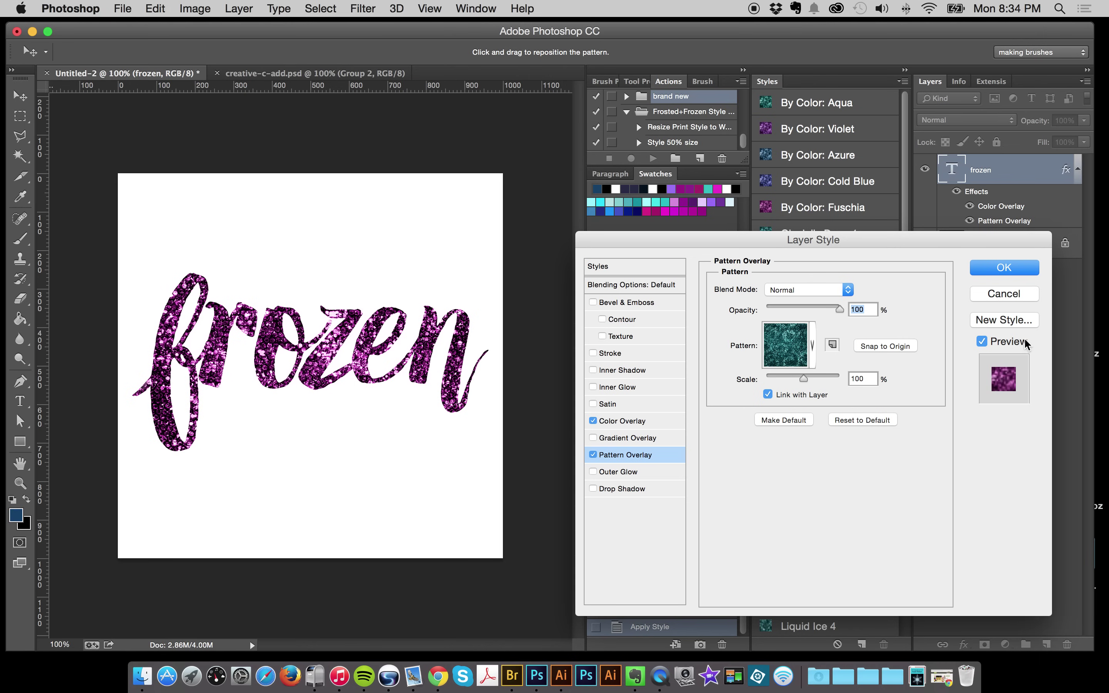
pyautogui.click(1010, 294)
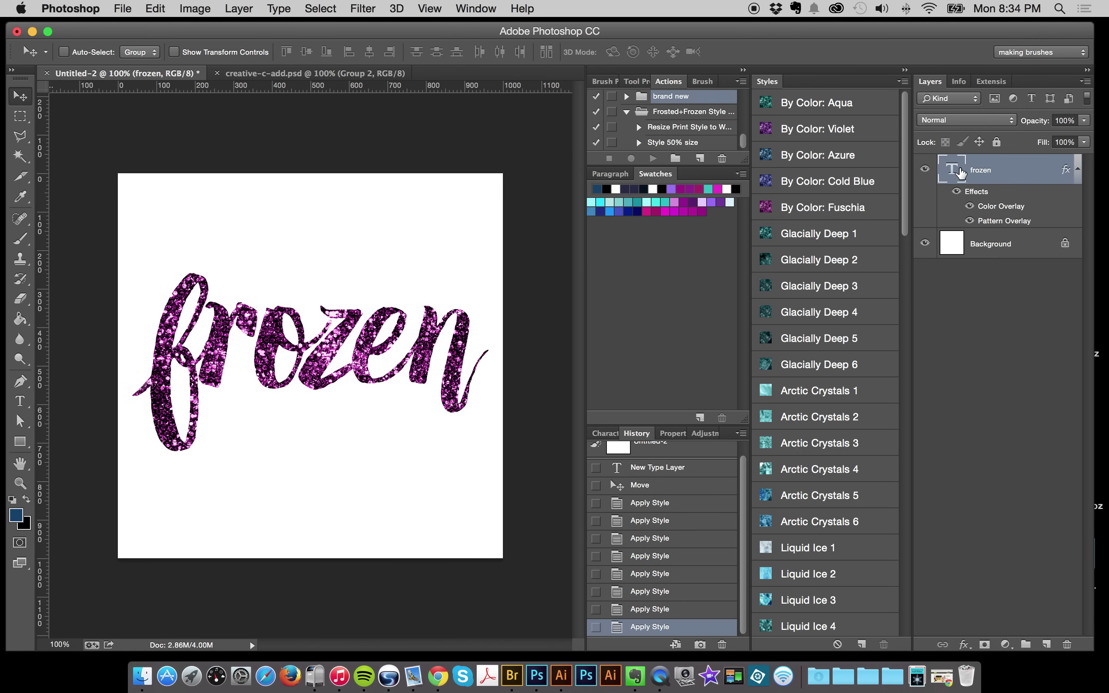
# Step: Try the glacially deep 4, glacially deep 6 and artic crystals 1 patterns in the frozen text's pattern overlay
pyautogui.doubleClick(1005, 222)
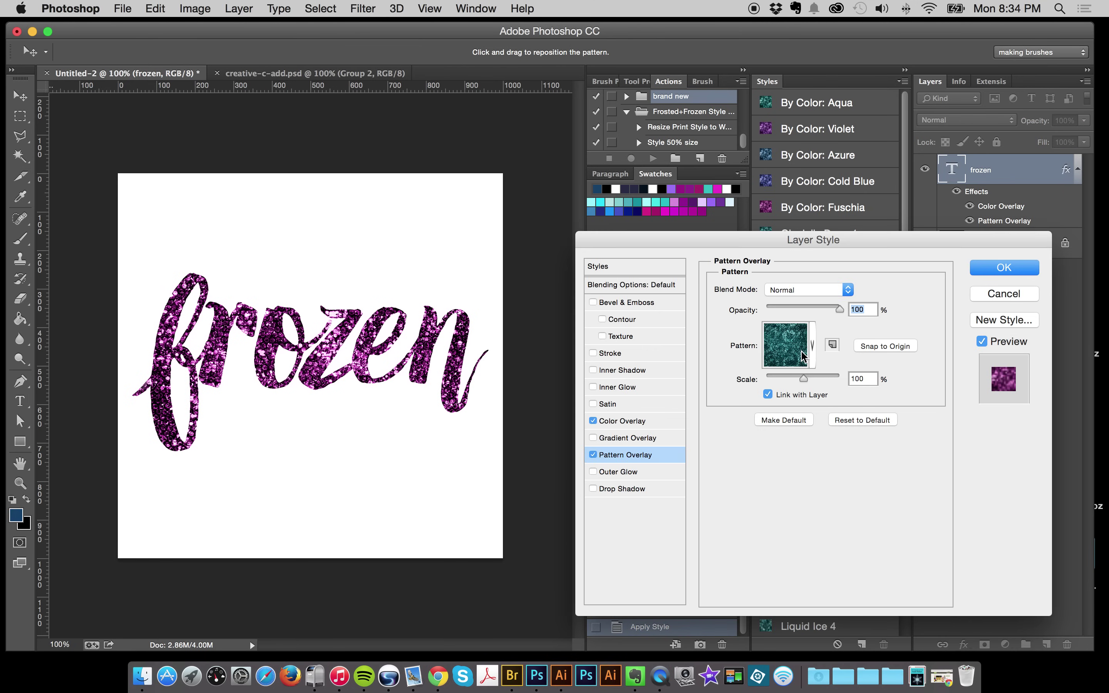
pyautogui.click(646, 421)
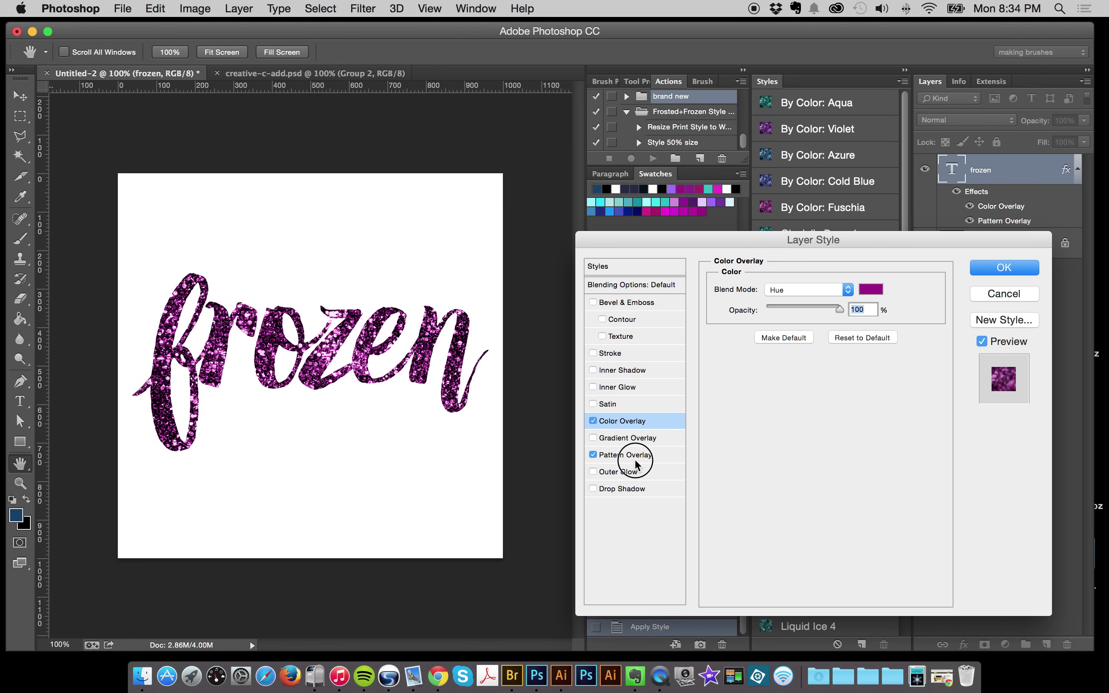
pyautogui.click(641, 455)
pyautogui.click(804, 354)
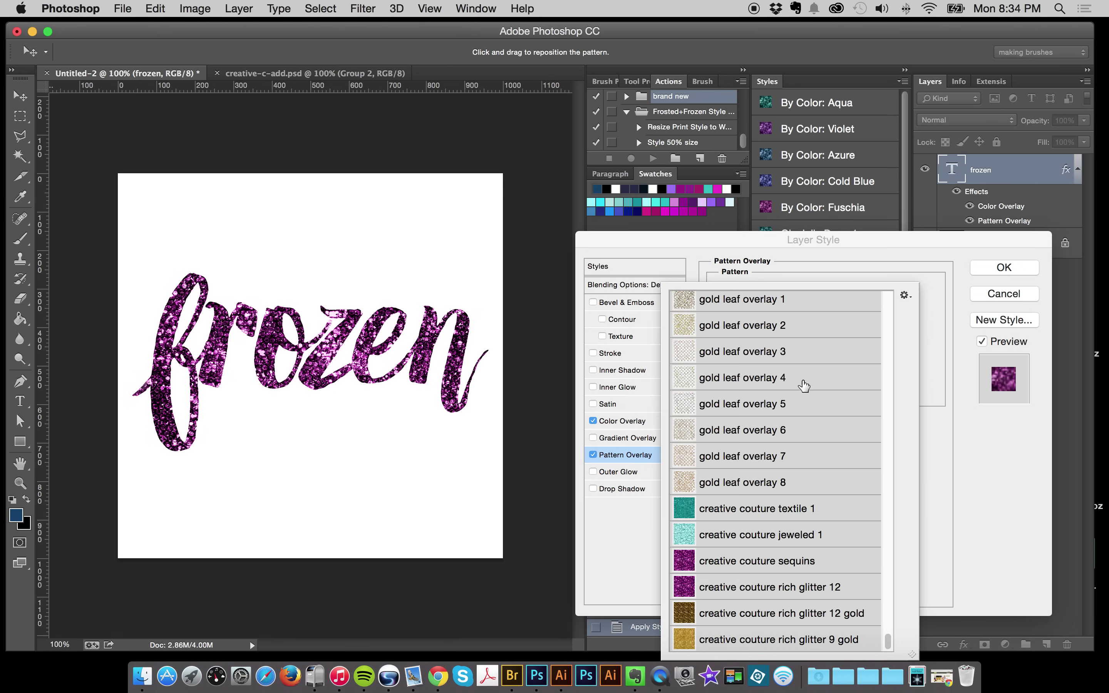
pyautogui.scroll(-15, 808, 431)
pyautogui.scroll(20, 808, 431)
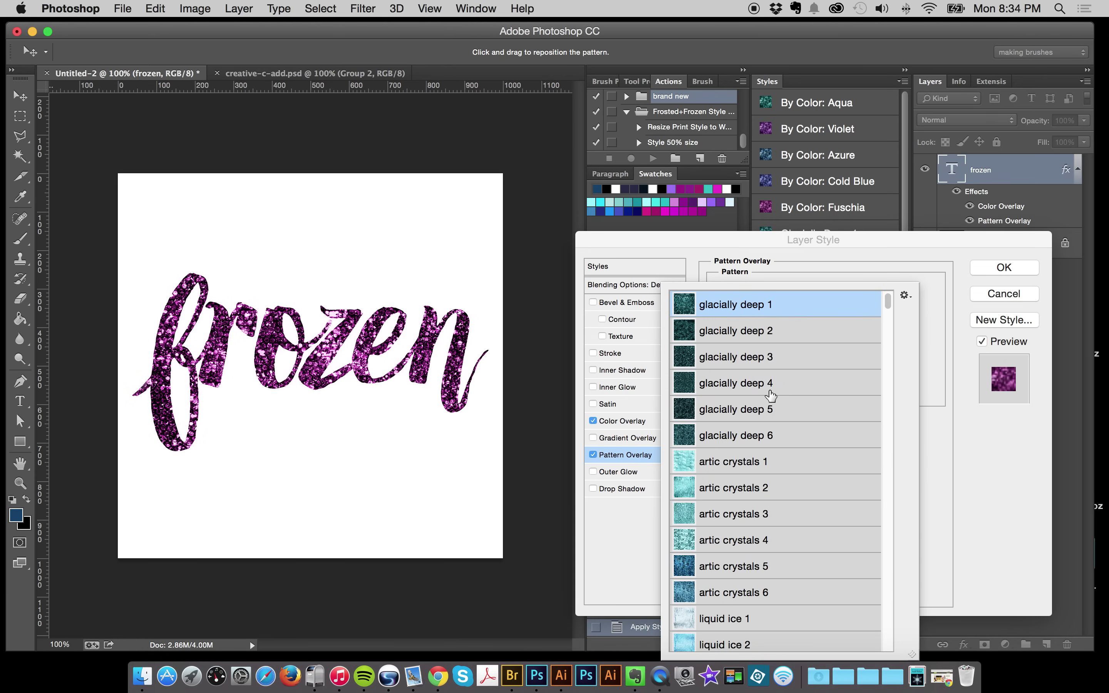
pyautogui.click(747, 384)
pyautogui.click(735, 435)
pyautogui.click(736, 461)
# Step: Try more patterns in the frozen text's pattern overlay, including liquid ice 1 and icy sequins 1
pyautogui.scroll(-5, 736, 463)
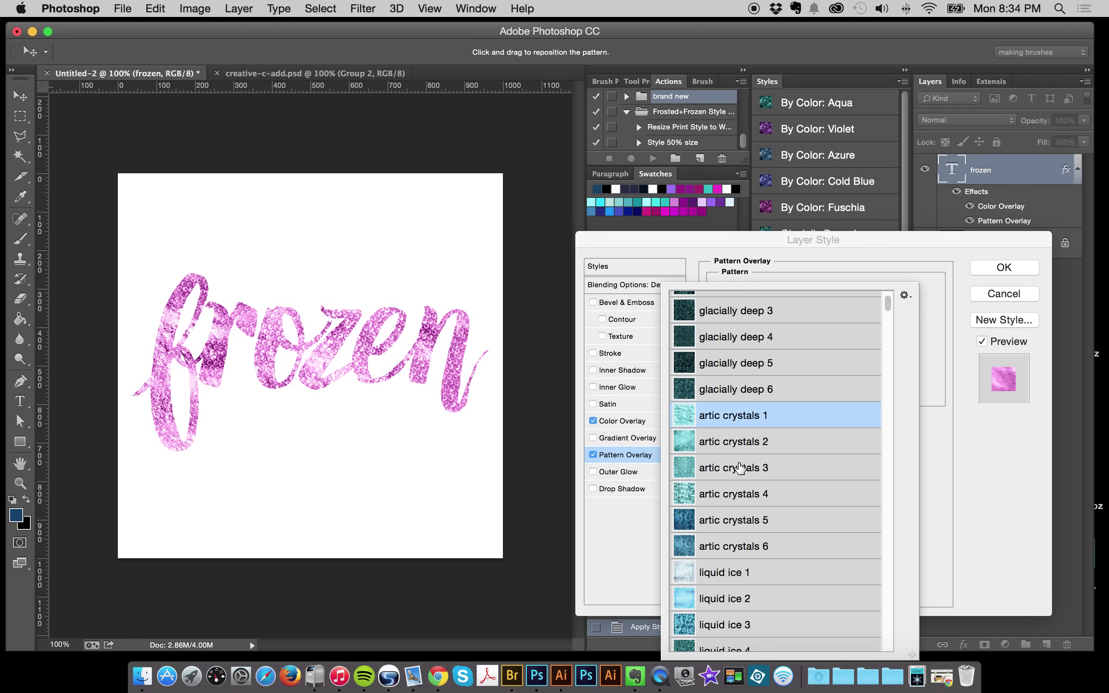
pyautogui.click(743, 424)
pyautogui.click(740, 475)
pyautogui.click(739, 508)
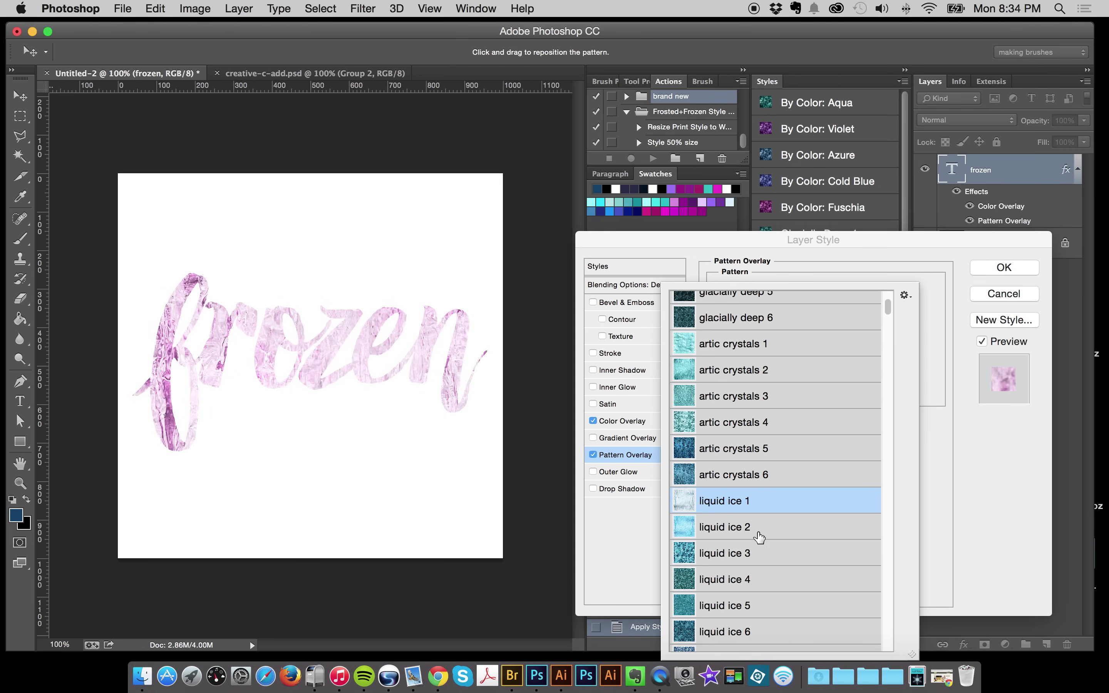
pyautogui.click(740, 553)
pyautogui.scroll(-4, 741, 421)
pyautogui.click(741, 413)
pyautogui.click(752, 483)
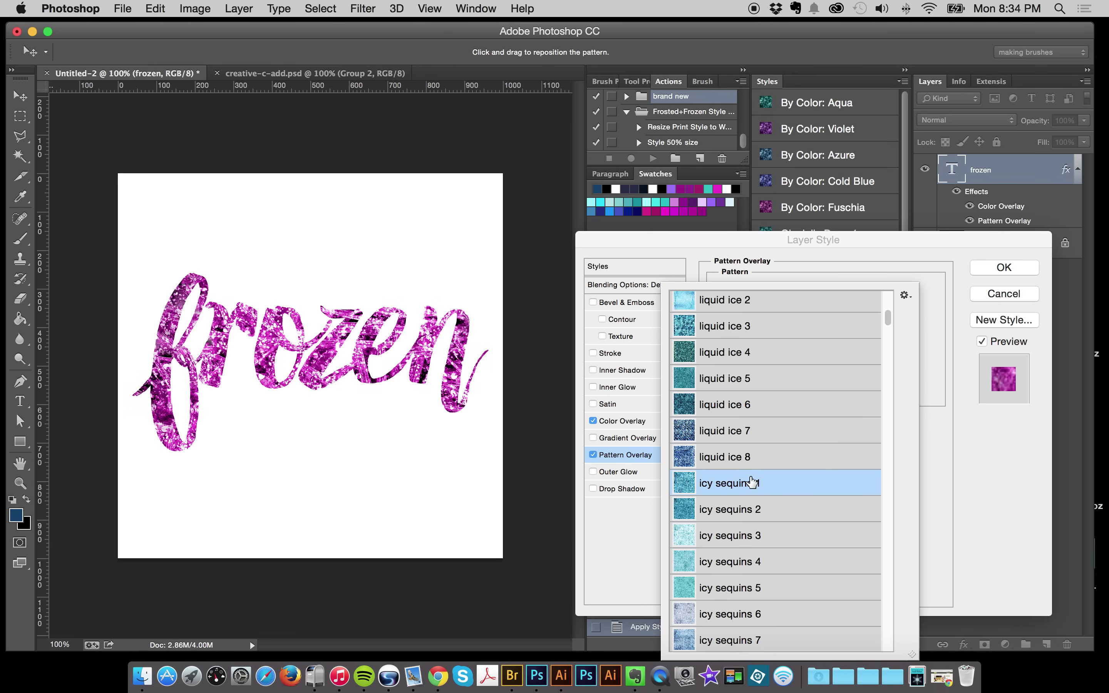
# Step: Try shimmering snow 1 and other icy sequins patterns in the frozen text's pattern overlay
pyautogui.scroll(-4, 752, 484)
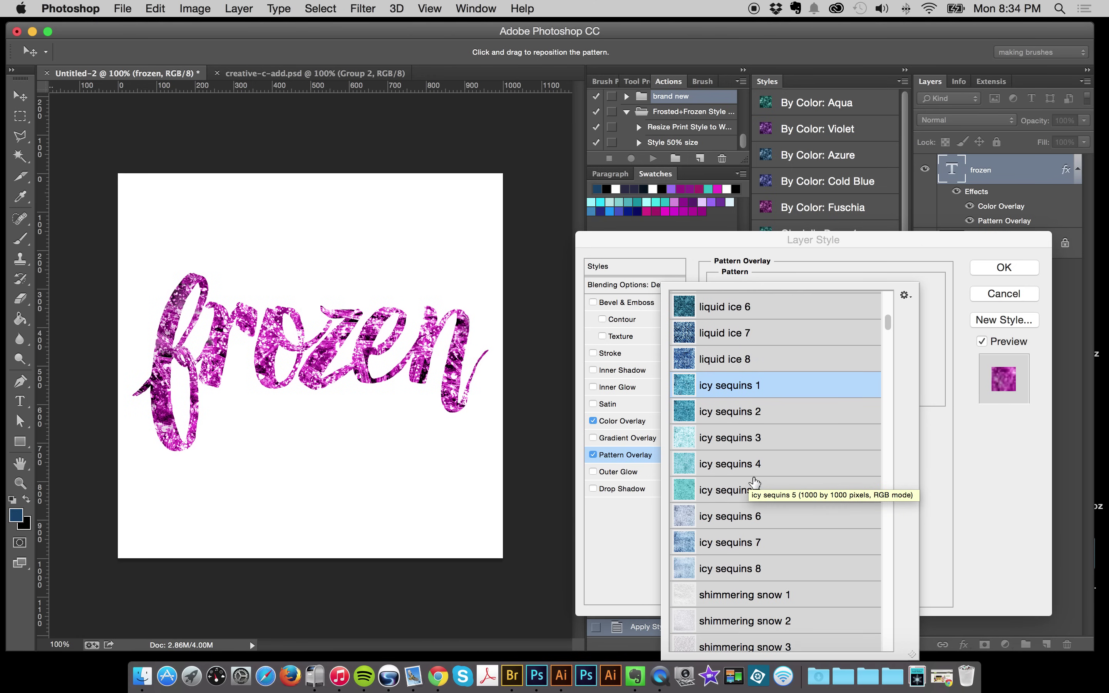
pyautogui.click(745, 431)
pyautogui.scroll(-4, 756, 481)
pyautogui.scroll(-2, 760, 495)
pyautogui.click(755, 440)
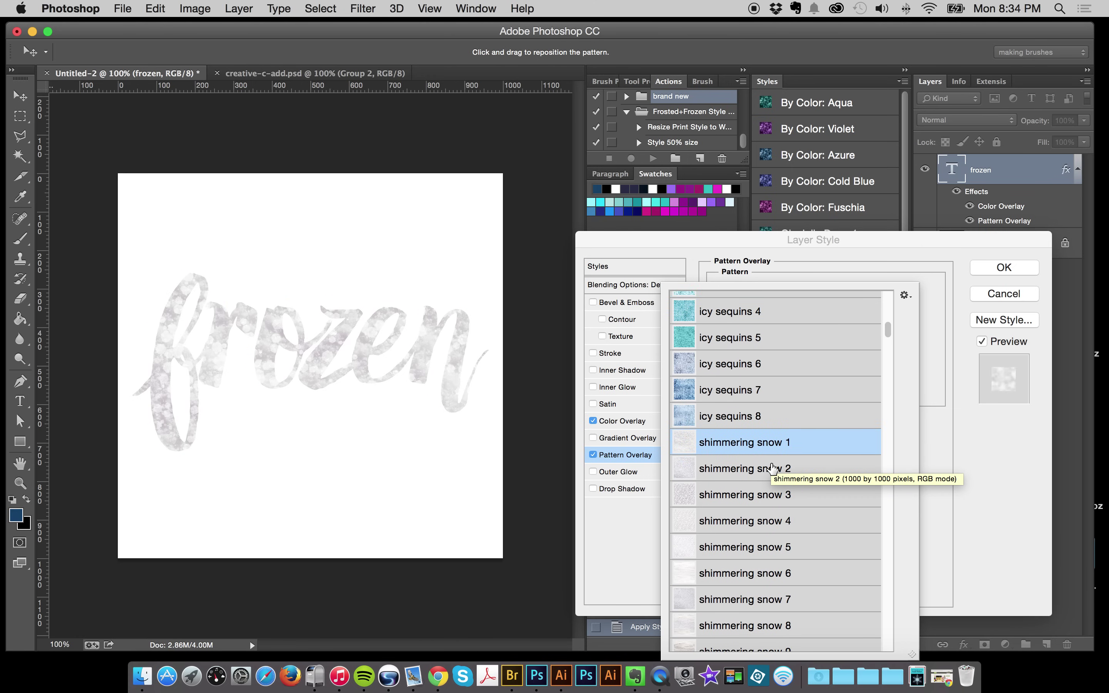
pyautogui.scroll(3, 762, 463)
pyautogui.click(759, 400)
pyautogui.click(758, 350)
# Step: Try the glacially deep 1, 2, 3, 4 and 6 patterns in the frozen text's pattern overlay
pyautogui.scroll(10, 774, 419)
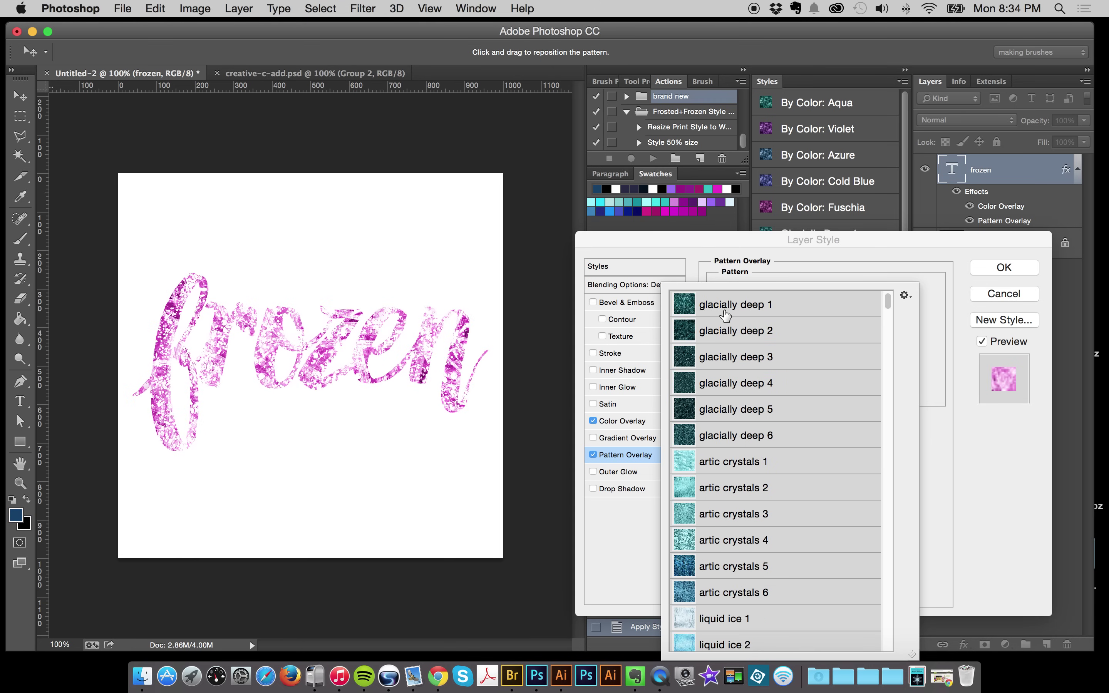
pyautogui.click(738, 307)
pyautogui.click(756, 342)
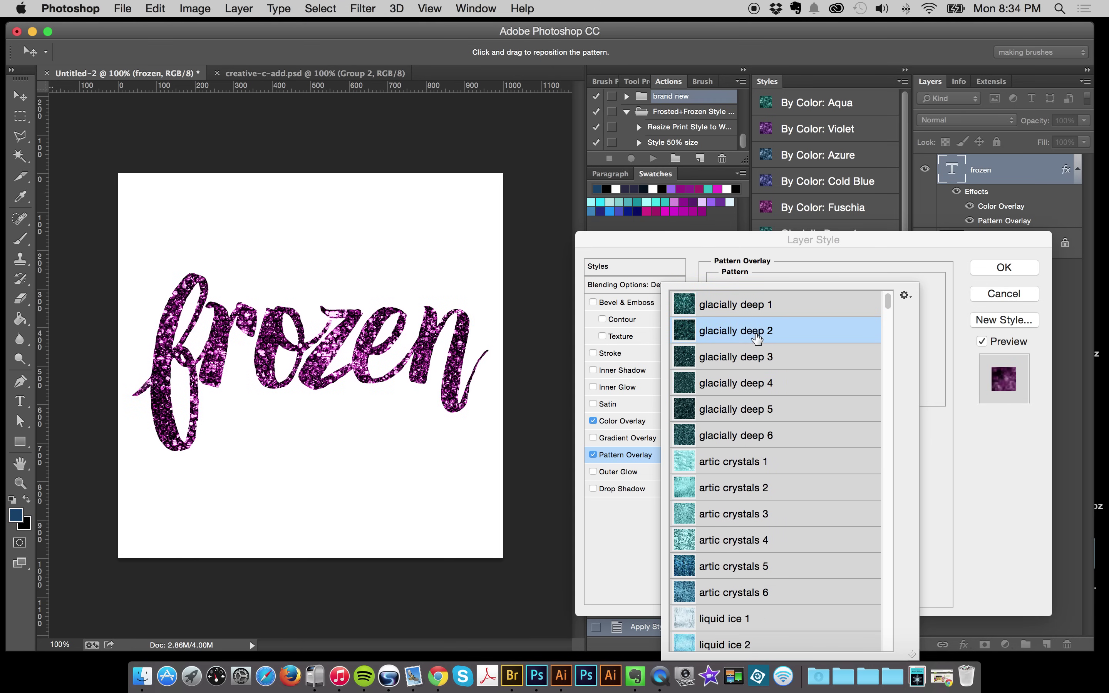
pyautogui.click(758, 365)
pyautogui.click(760, 385)
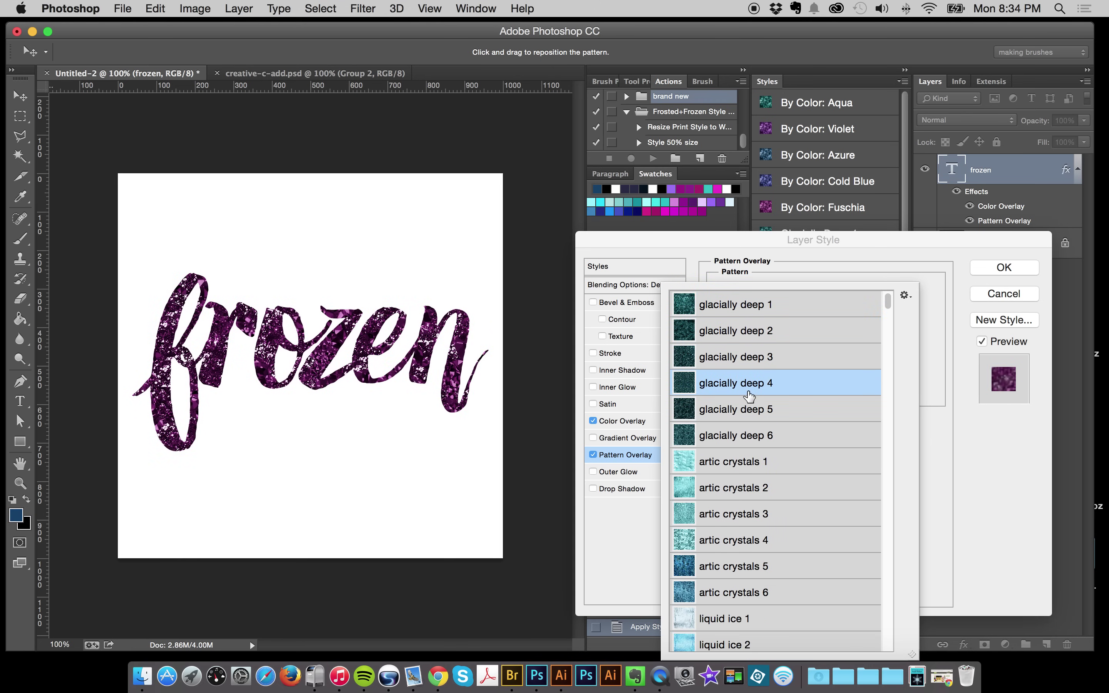
pyautogui.click(765, 433)
# Step: Try the artic crystals 1, 3 and 6 and liquid ice 8 patterns in the frozen text's pattern overlay
pyautogui.click(741, 472)
pyautogui.click(739, 509)
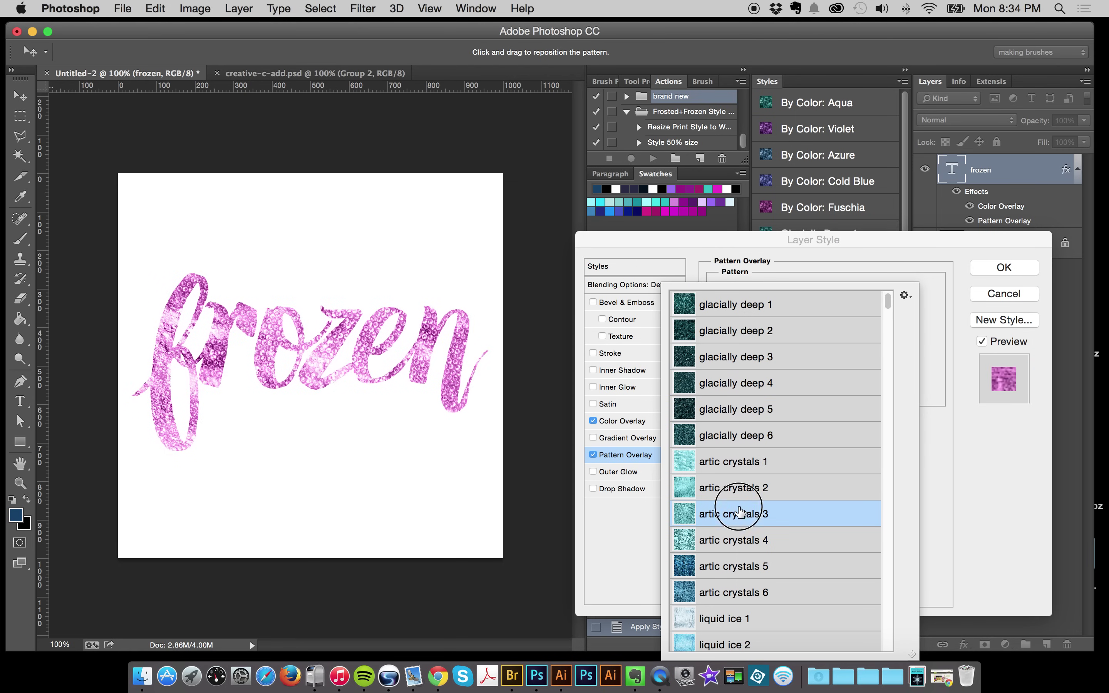
pyautogui.scroll(-5, 741, 508)
pyautogui.click(758, 468)
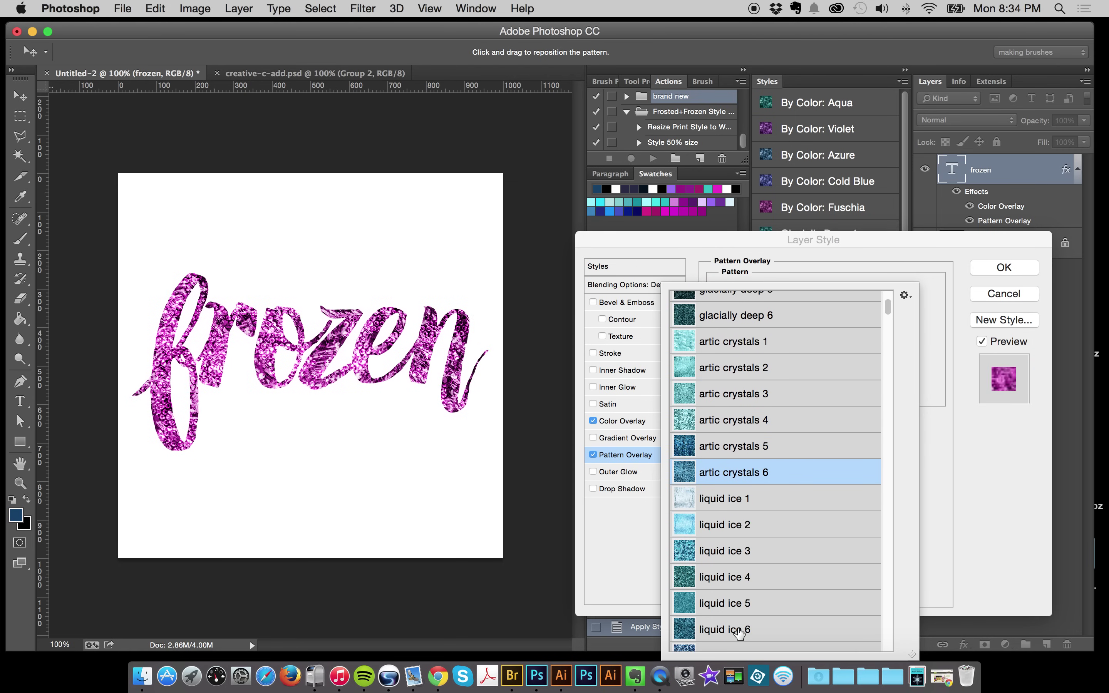
pyautogui.scroll(-3, 735, 546)
pyautogui.scroll(-6, 734, 546)
pyautogui.click(735, 451)
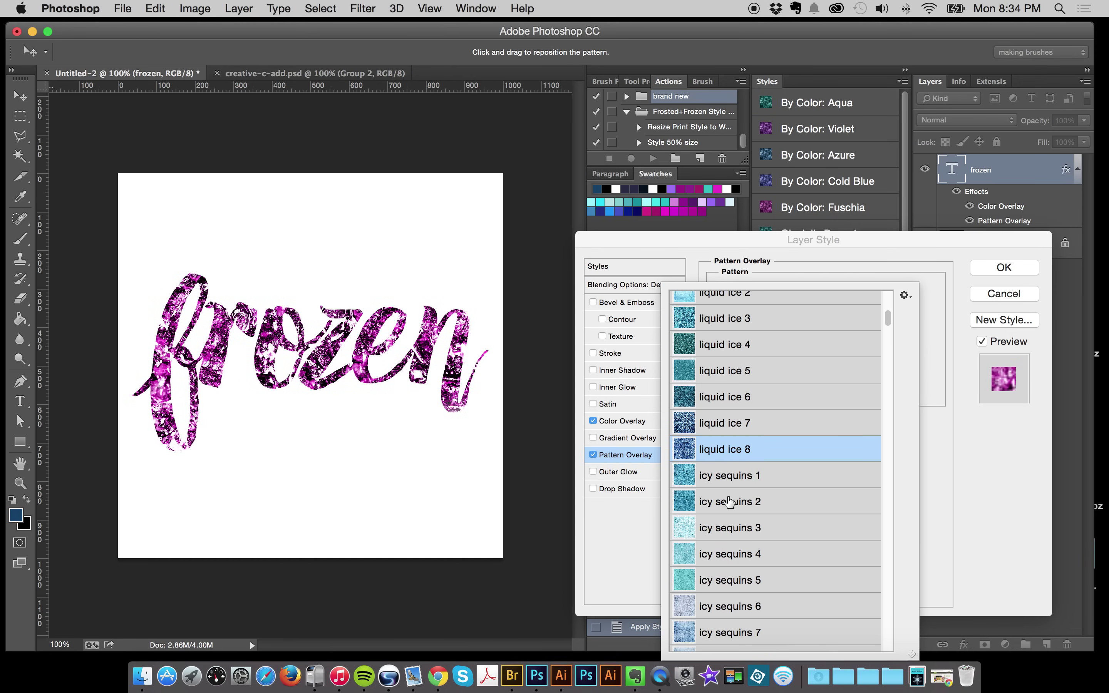
# Step: Set the frozen text's pattern overlay to glacially deep 4 and accept the layer style
pyautogui.scroll(13, 731, 503)
pyautogui.click(764, 382)
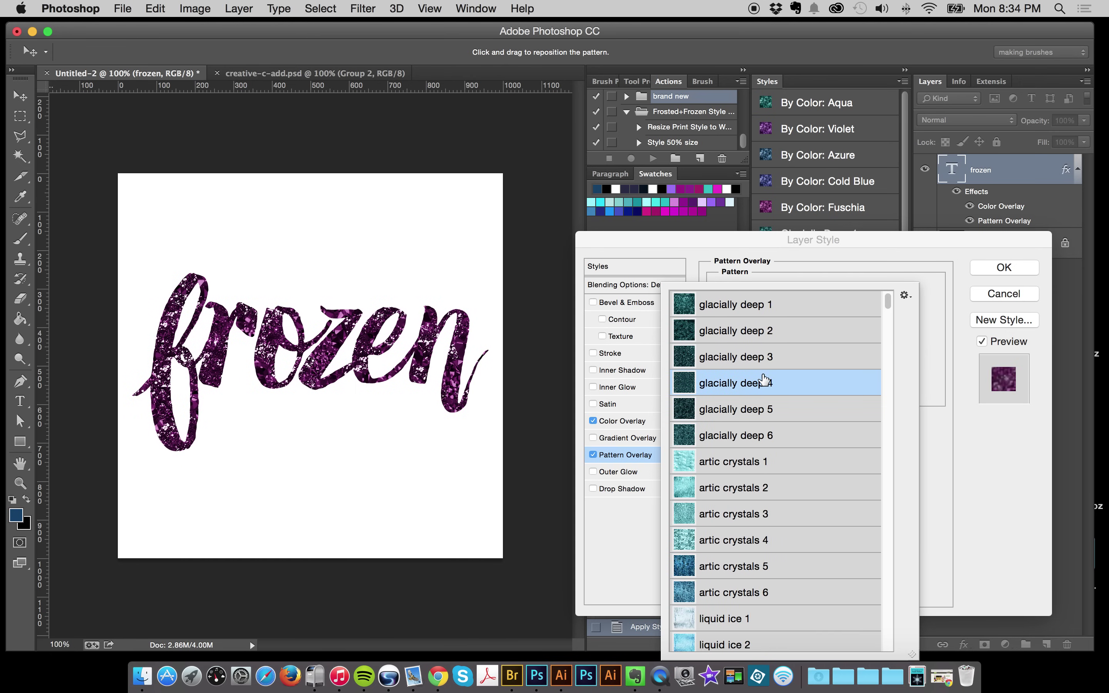
pyautogui.click(988, 245)
pyautogui.click(999, 269)
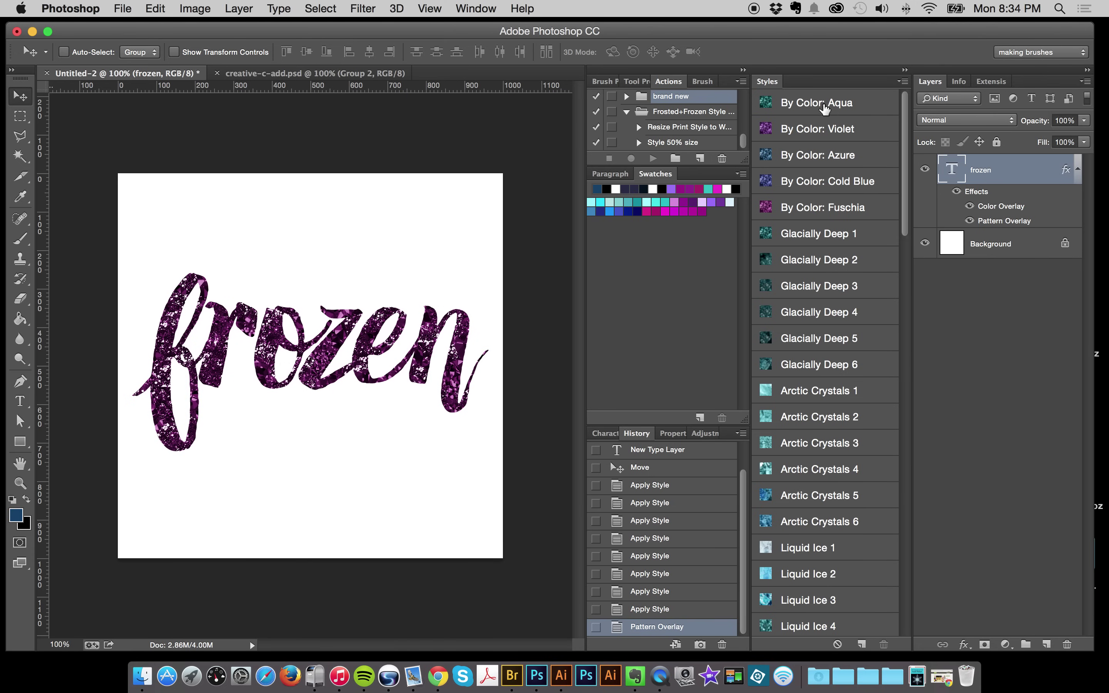
# Step: Try several of the kit's other styles on the frozen text and settle on Iridescent Icicles 3
pyautogui.scroll(-15, 823, 266)
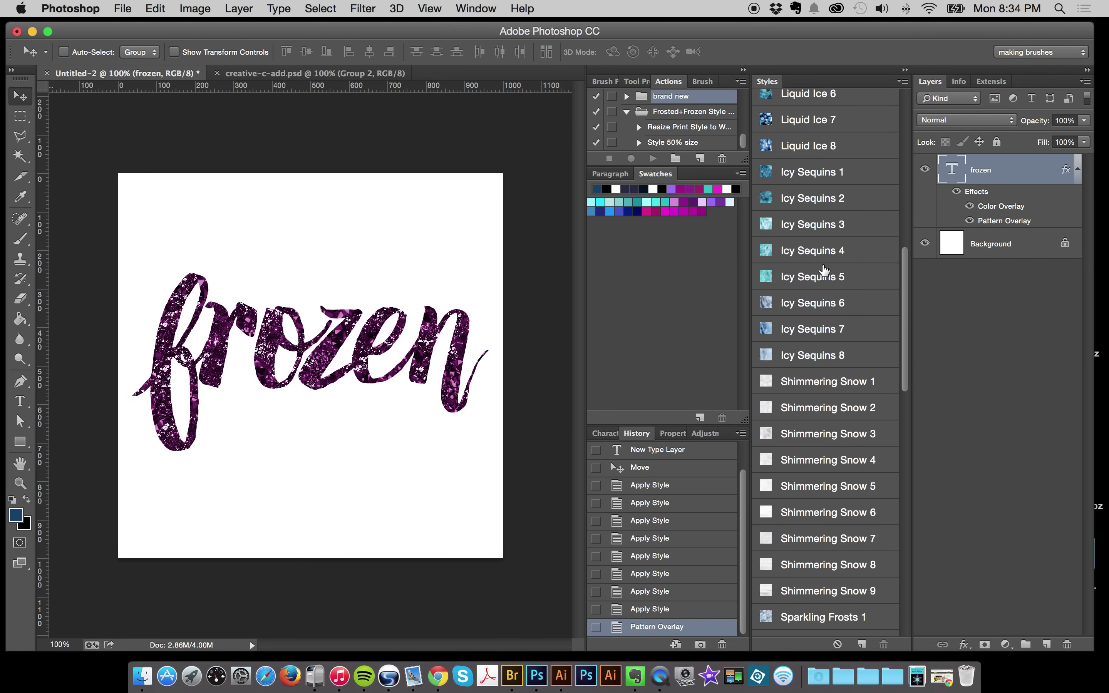
pyautogui.scroll(-5, 824, 287)
pyautogui.click(820, 298)
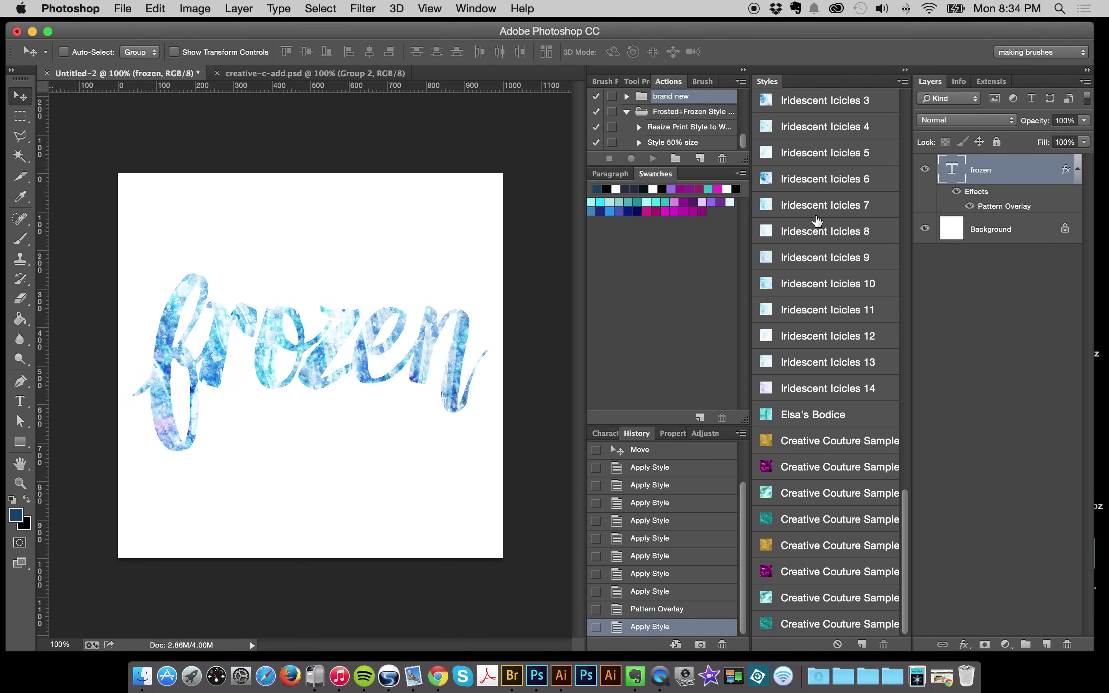
pyautogui.click(816, 217)
pyautogui.scroll(1, 848, 291)
pyautogui.click(813, 233)
pyautogui.scroll(3, 815, 236)
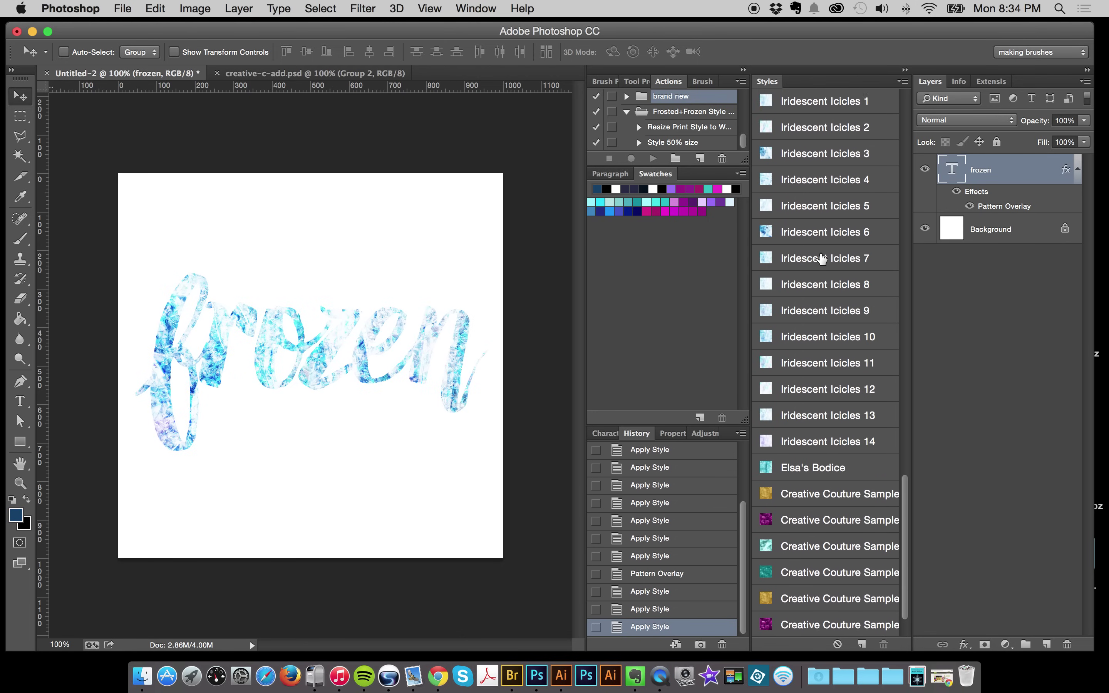
pyautogui.click(815, 221)
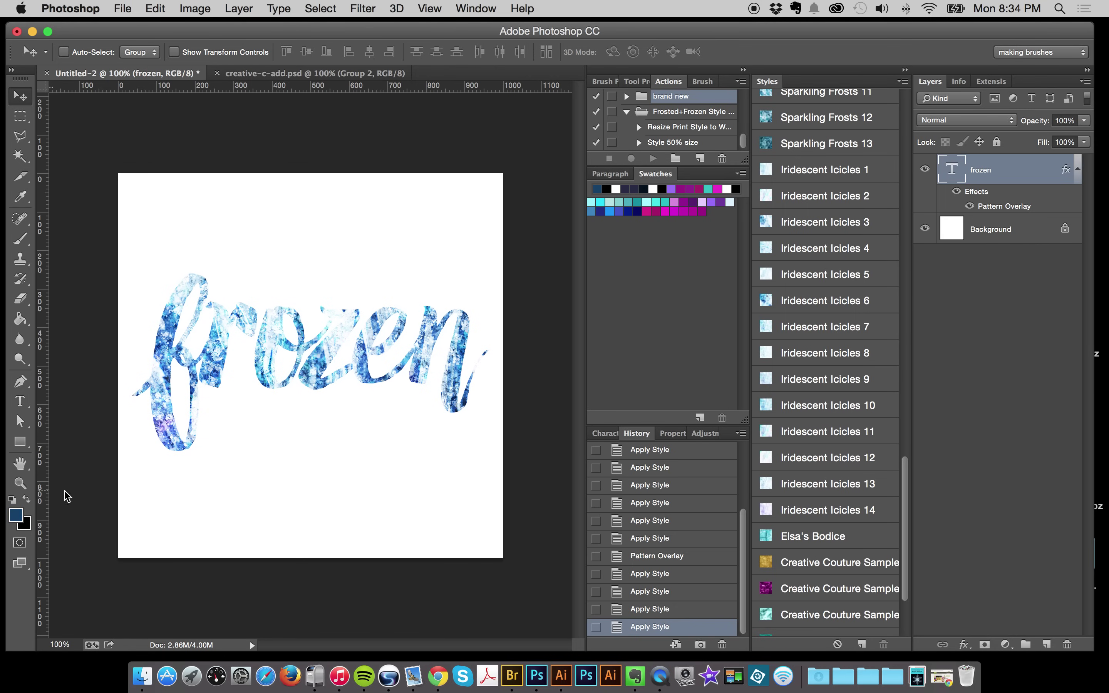
# Step: Draw a blue rectangle covering the whole canvas, directly above the Background layer and beneath the frozen text
pyautogui.click(1008, 228)
pyautogui.click(19, 440)
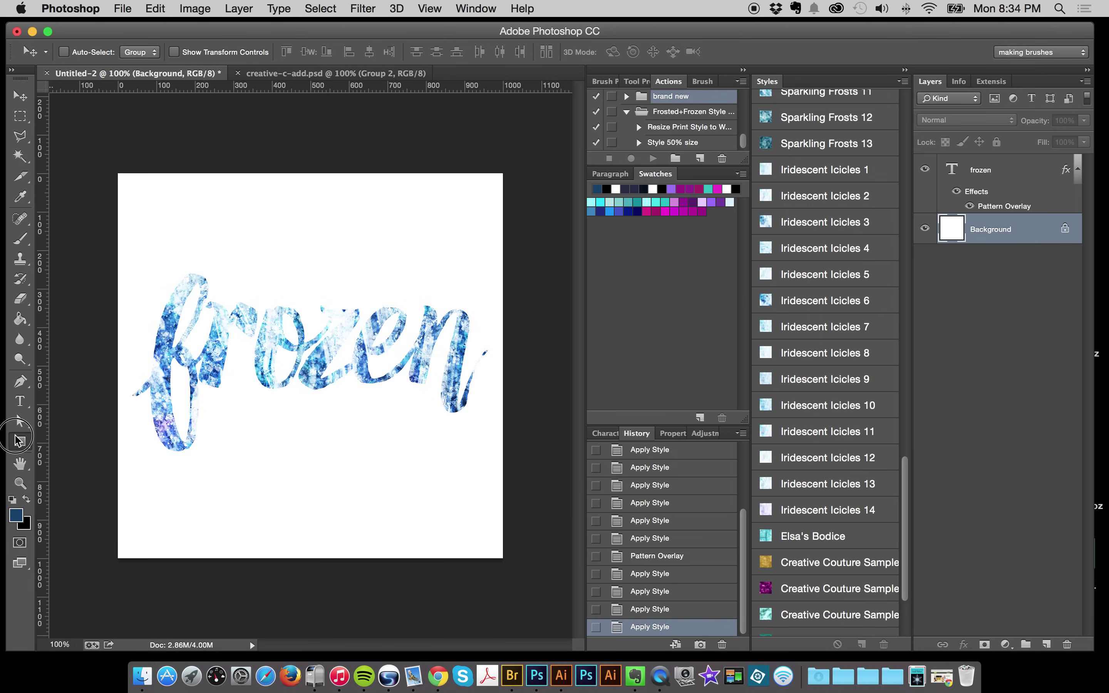
pyautogui.moveTo(100, 153); pyautogui.dragTo(543, 599)
pyautogui.click(20, 95)
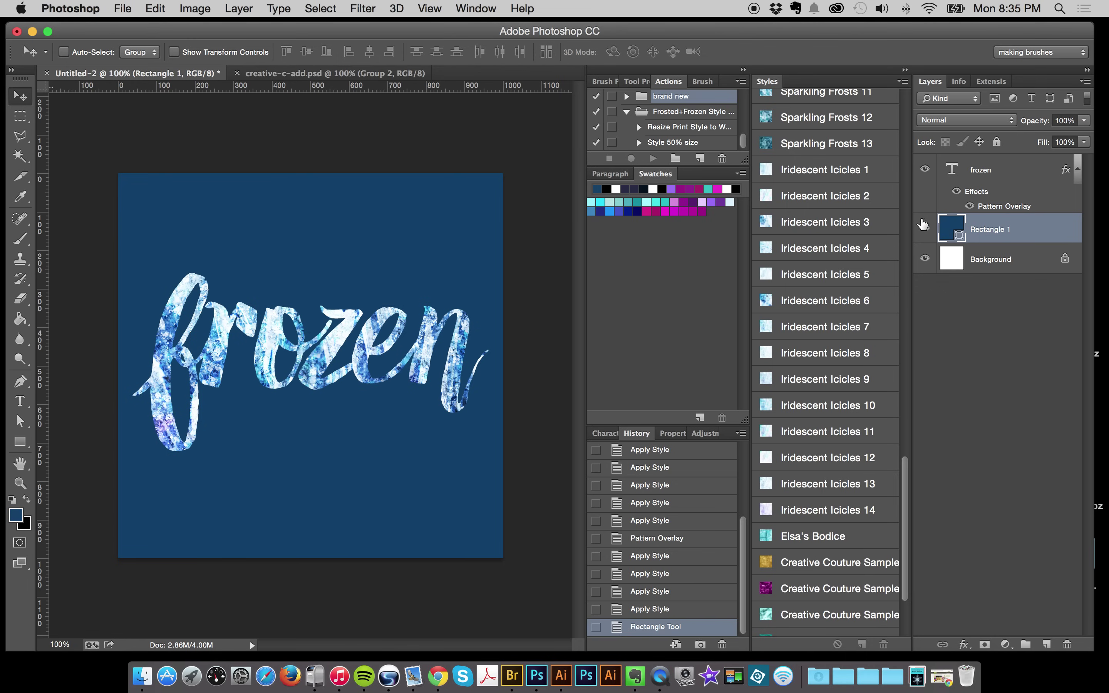
# Step: Try darker blues for the rectangle's fill and set it to near-black navy #020b14
pyautogui.doubleClick(952, 228)
pyautogui.moveTo(742, 535); pyautogui.dragTo(848, 556)
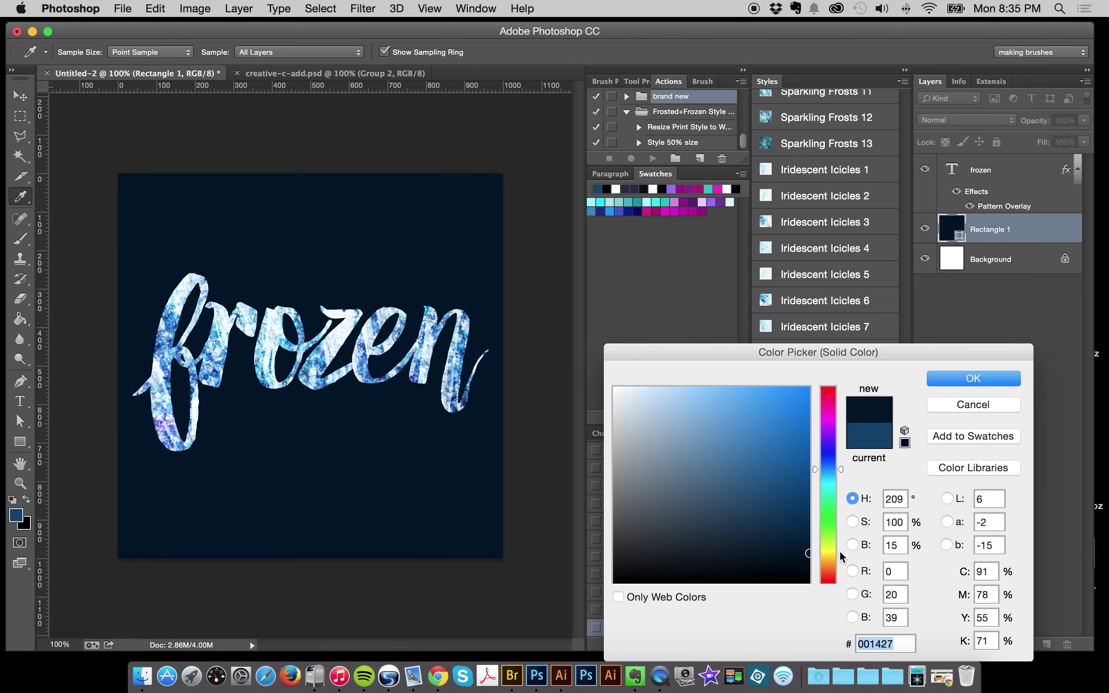
pyautogui.click(780, 559)
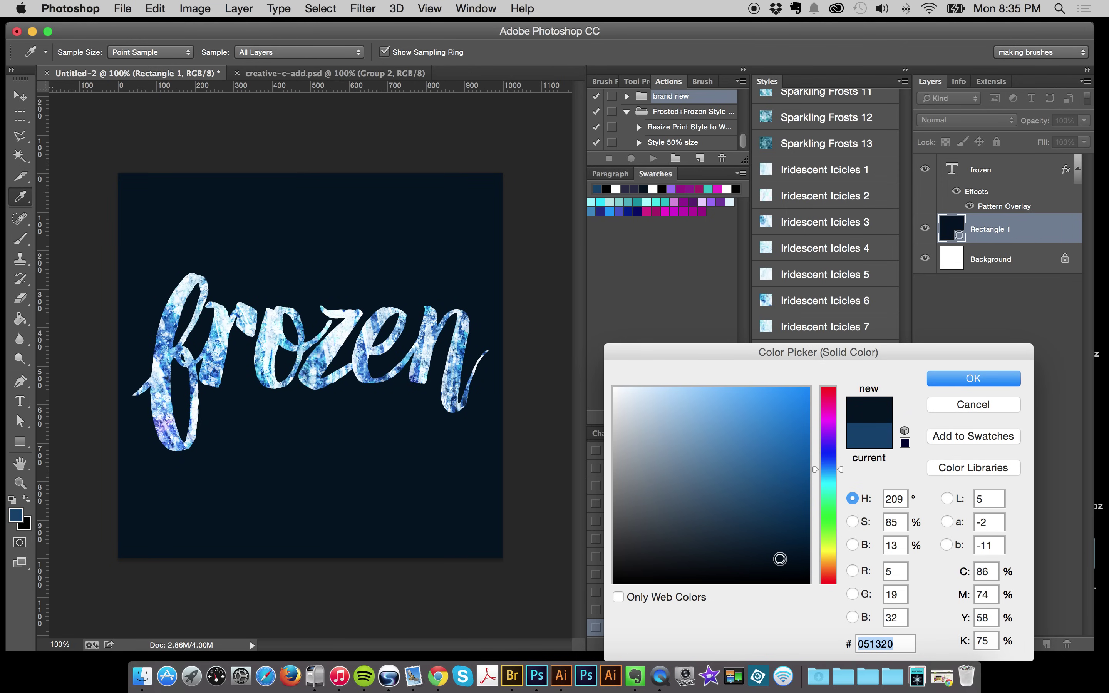
pyautogui.click(795, 565)
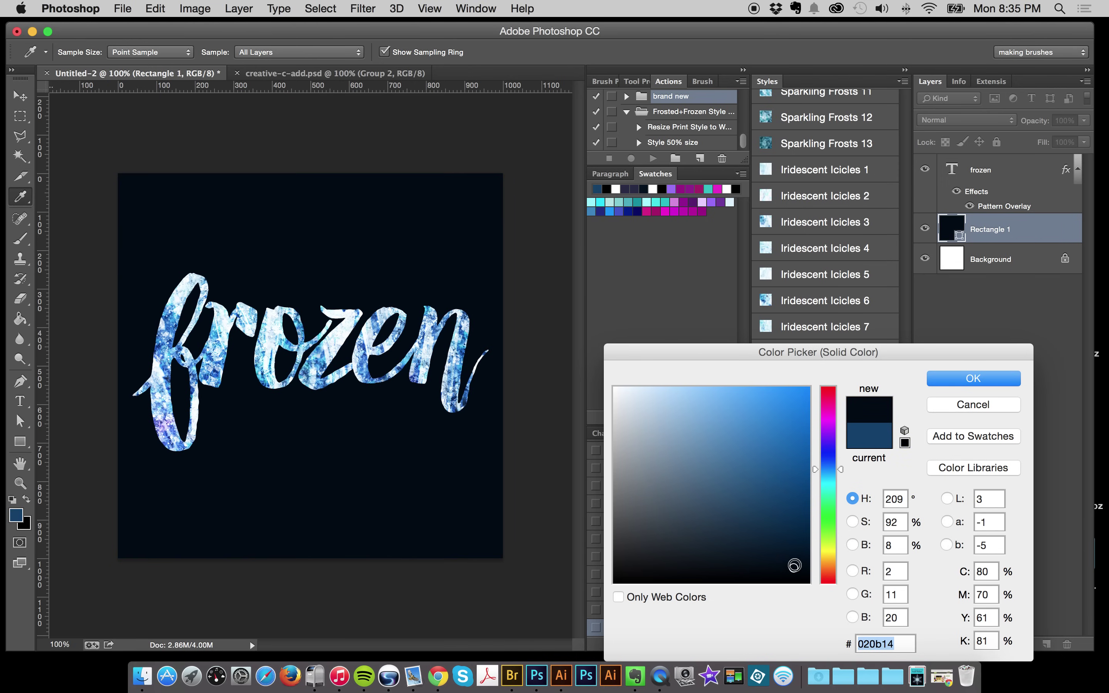
pyautogui.click(955, 382)
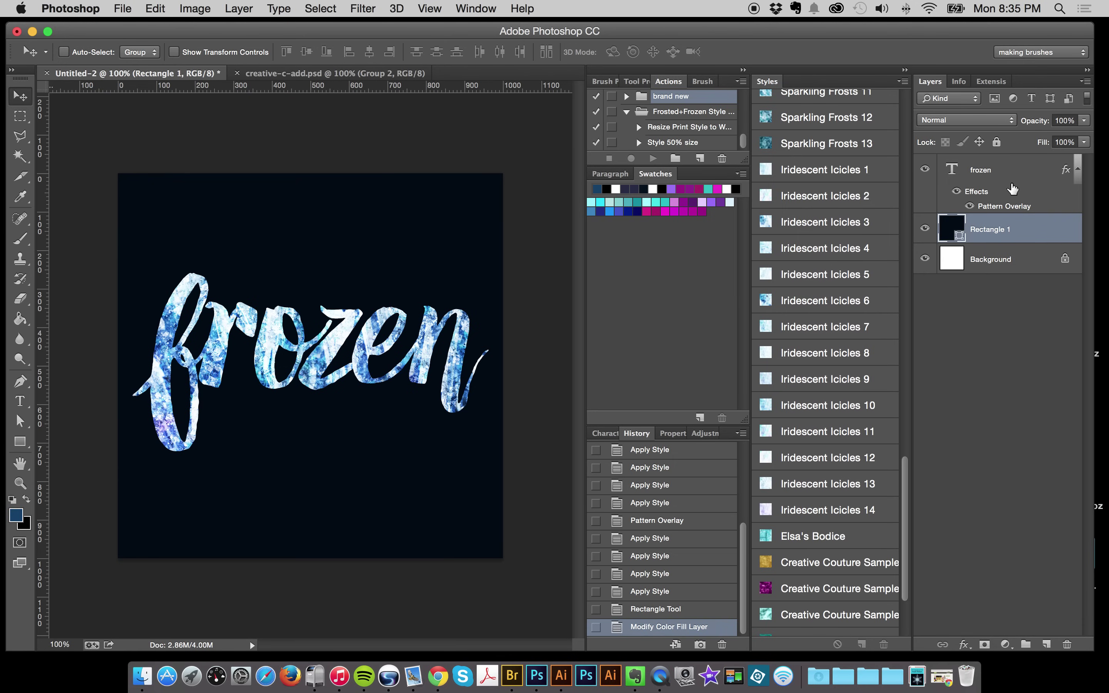
# Step: Select the frozen text layer and compare the text on dark and white backgrounds, leaving Rectangle 1 hidden
pyautogui.click(982, 204)
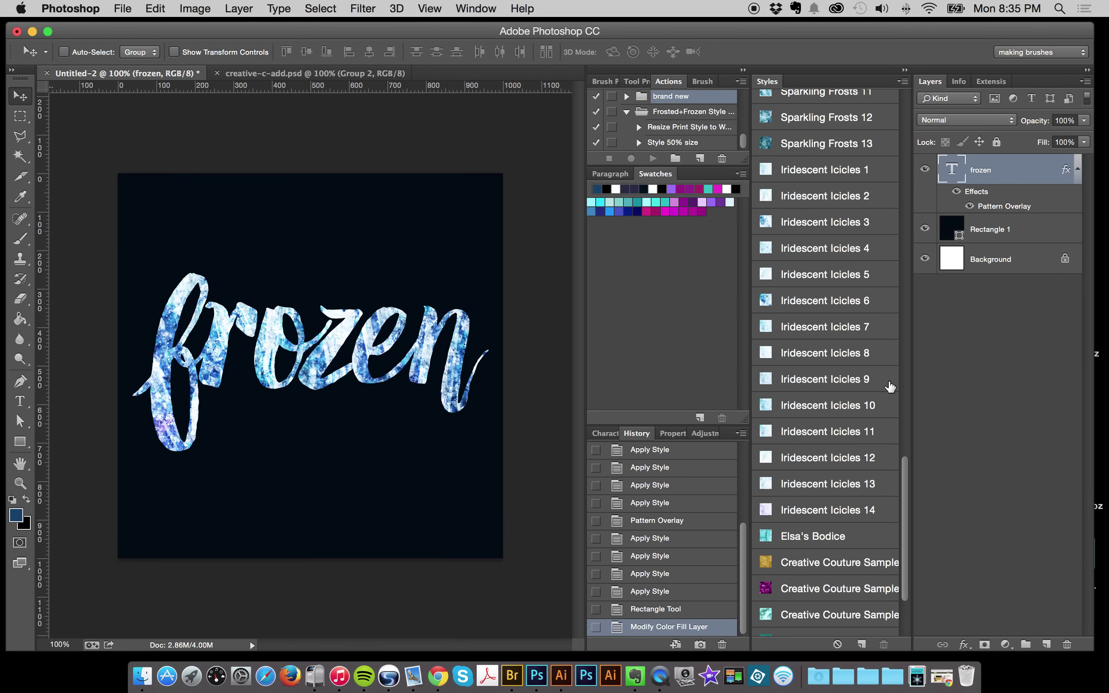
pyautogui.click(925, 229)
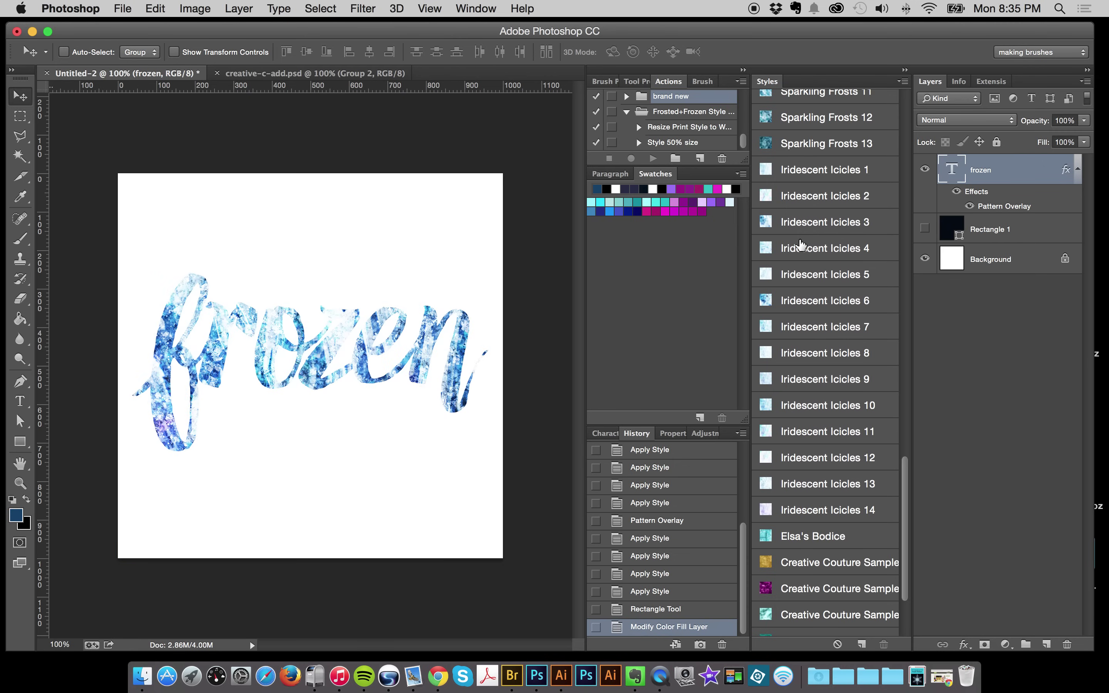
pyautogui.click(926, 229)
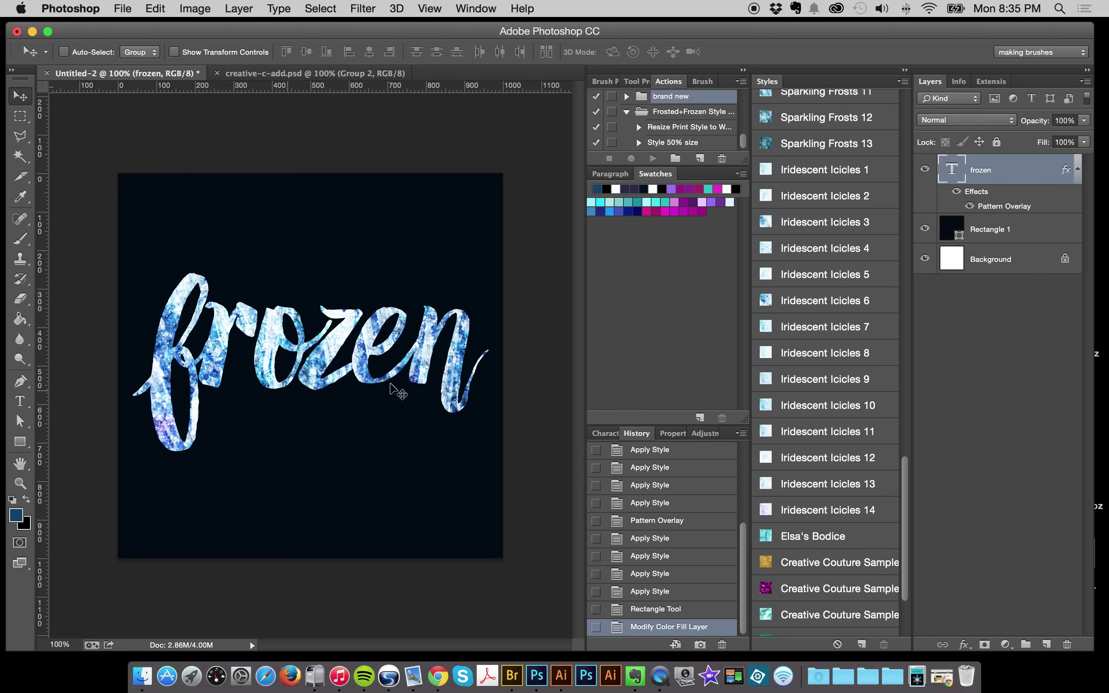
pyautogui.click(925, 228)
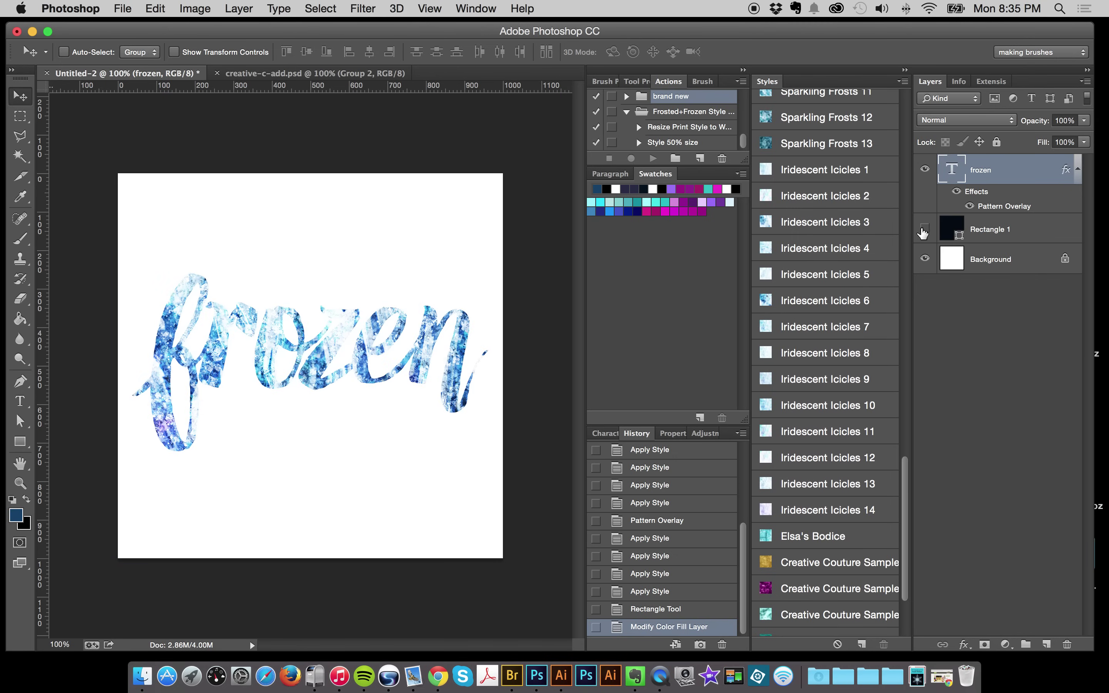
# Step: Try several Iridescent Icicles styles on the frozen text and settle on Iridescent Icicles 13
pyautogui.click(805, 479)
pyautogui.click(813, 417)
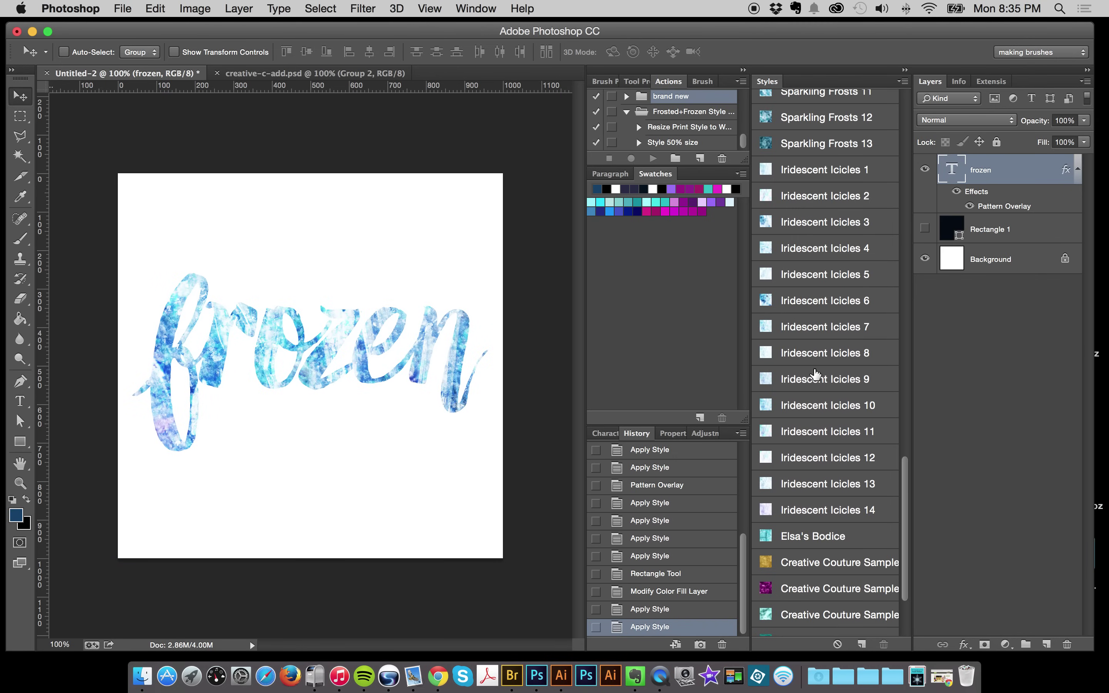
pyautogui.click(814, 367)
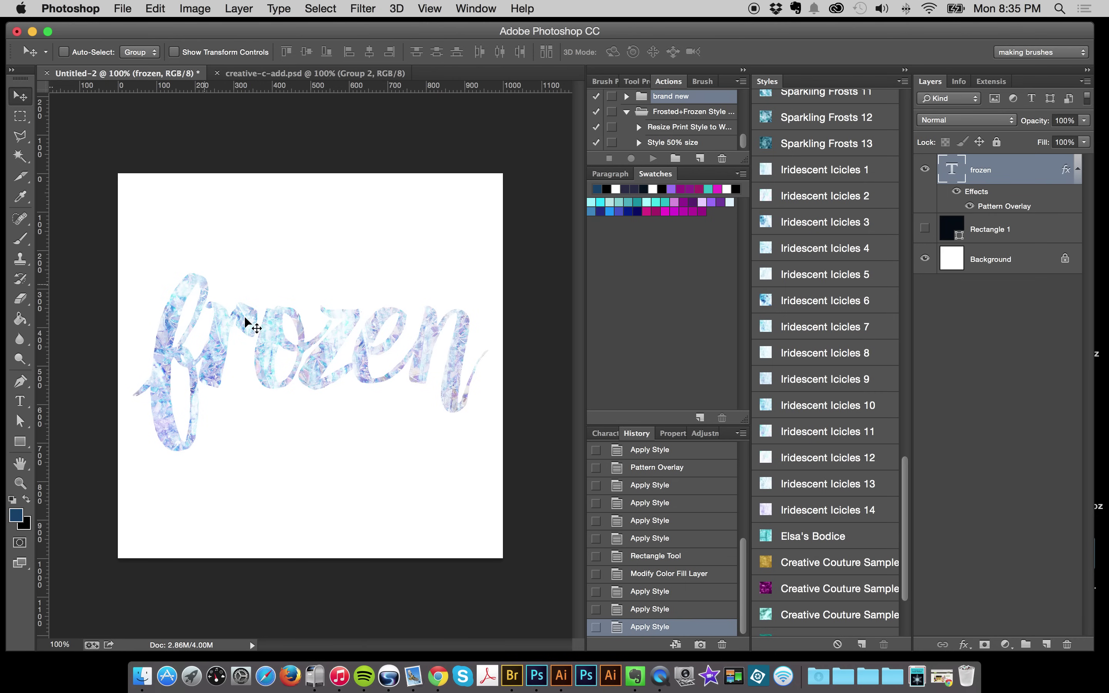
pyautogui.click(831, 487)
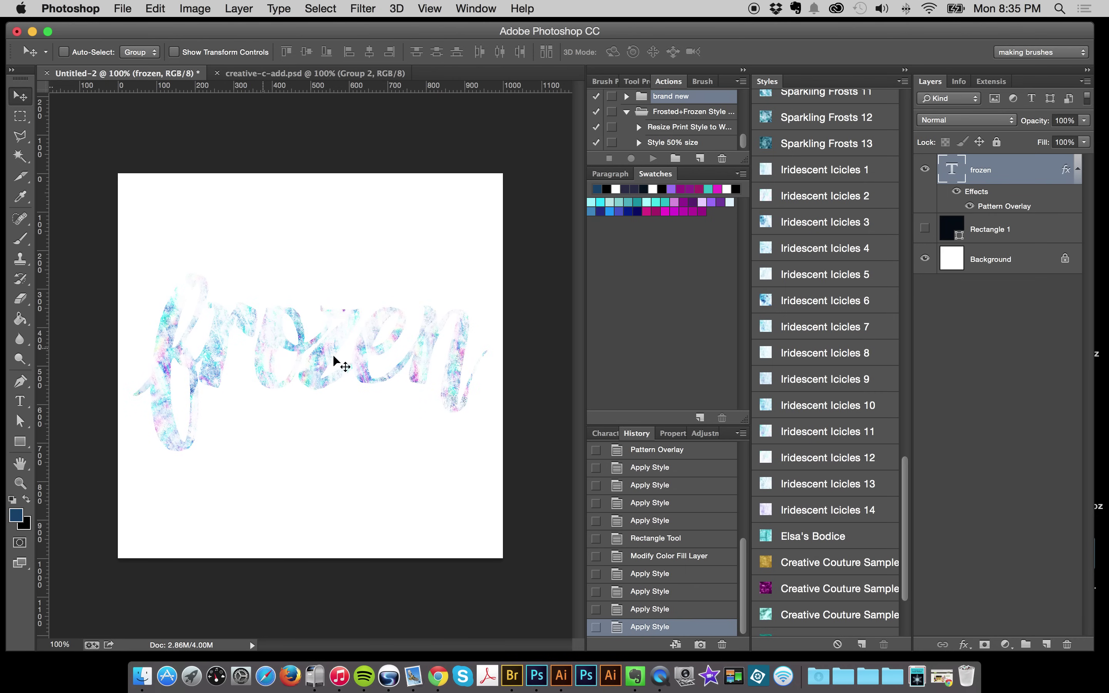
# Step: Show Rectangle 1 again, try blue and purple fills on it, and set its fill to very dark navy #00011a
pyautogui.click(925, 229)
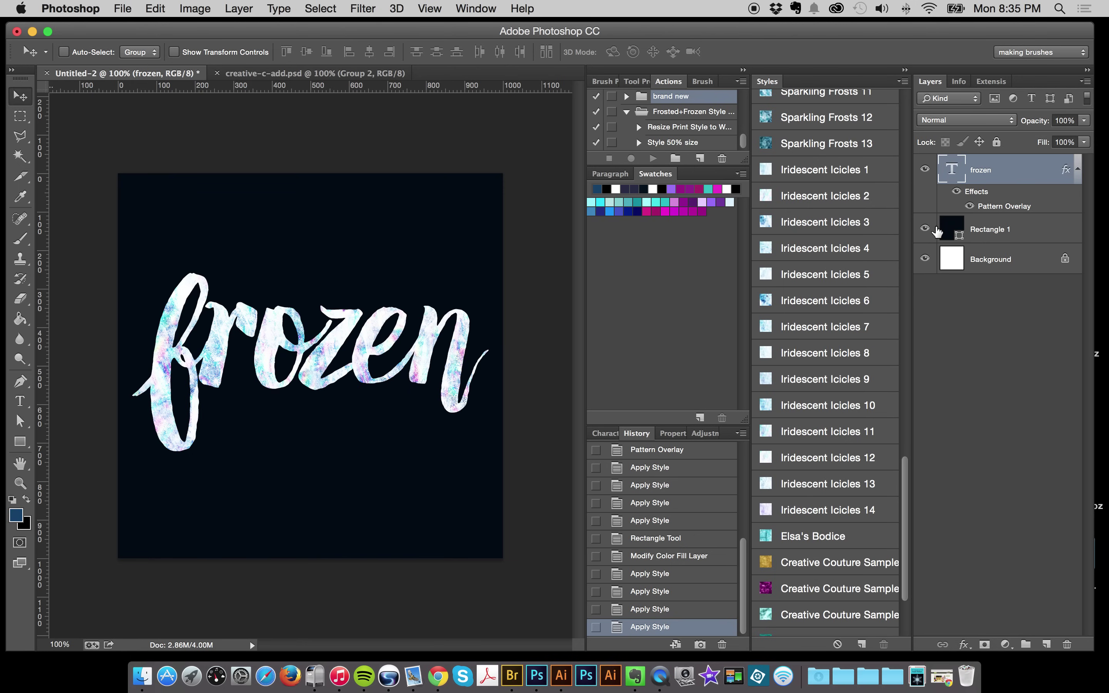
pyautogui.doubleClick(953, 231)
pyautogui.click(801, 528)
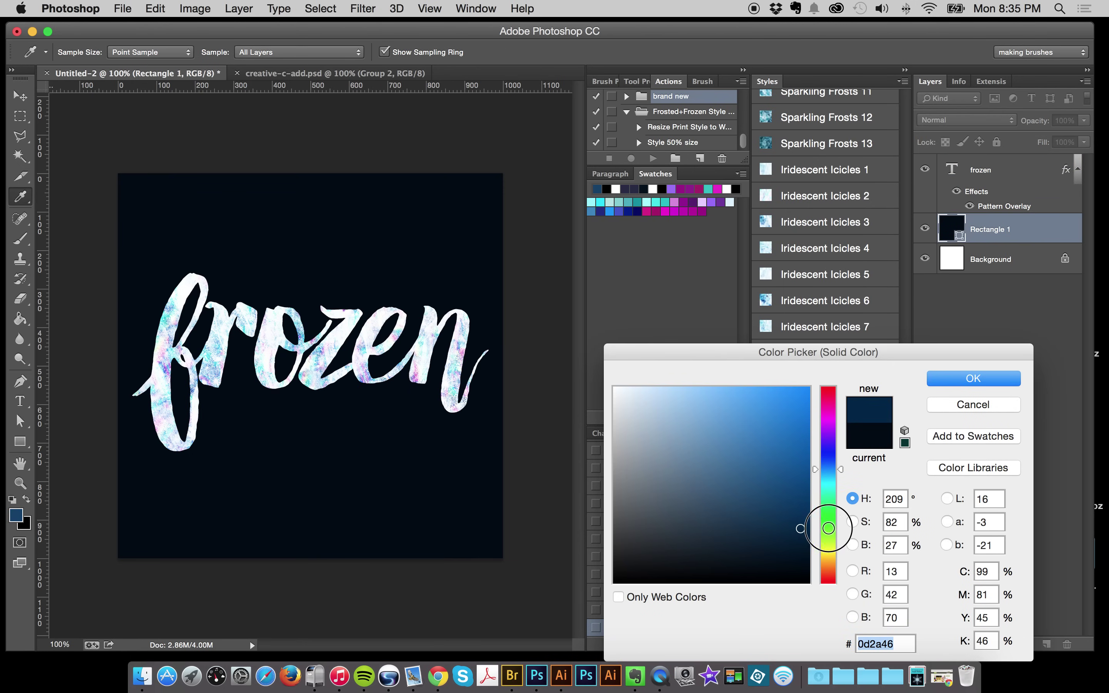
pyautogui.moveTo(829, 528); pyautogui.dragTo(850, 538)
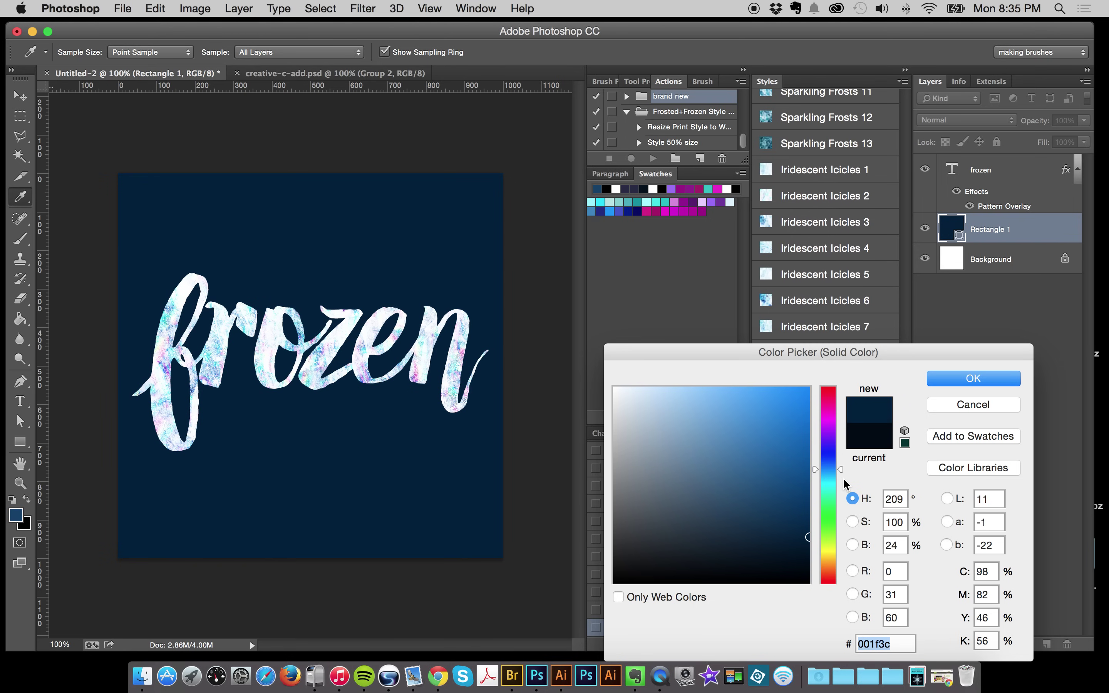
pyautogui.click(639, 211)
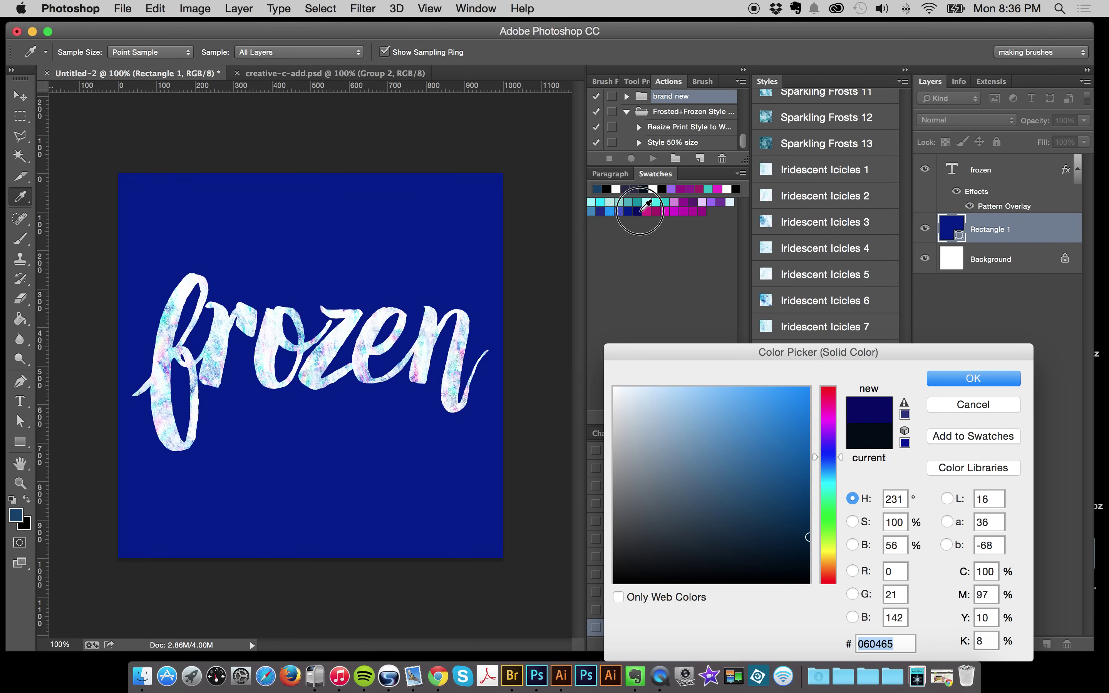
pyautogui.click(690, 200)
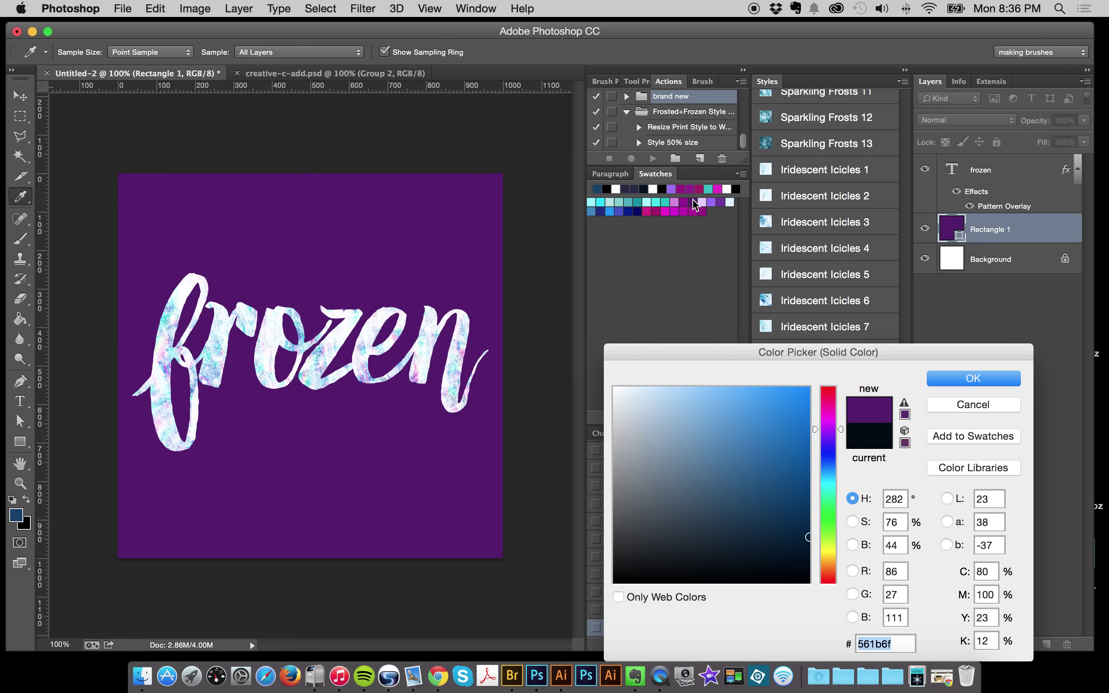
pyautogui.moveTo(782, 490); pyautogui.dragTo(813, 587)
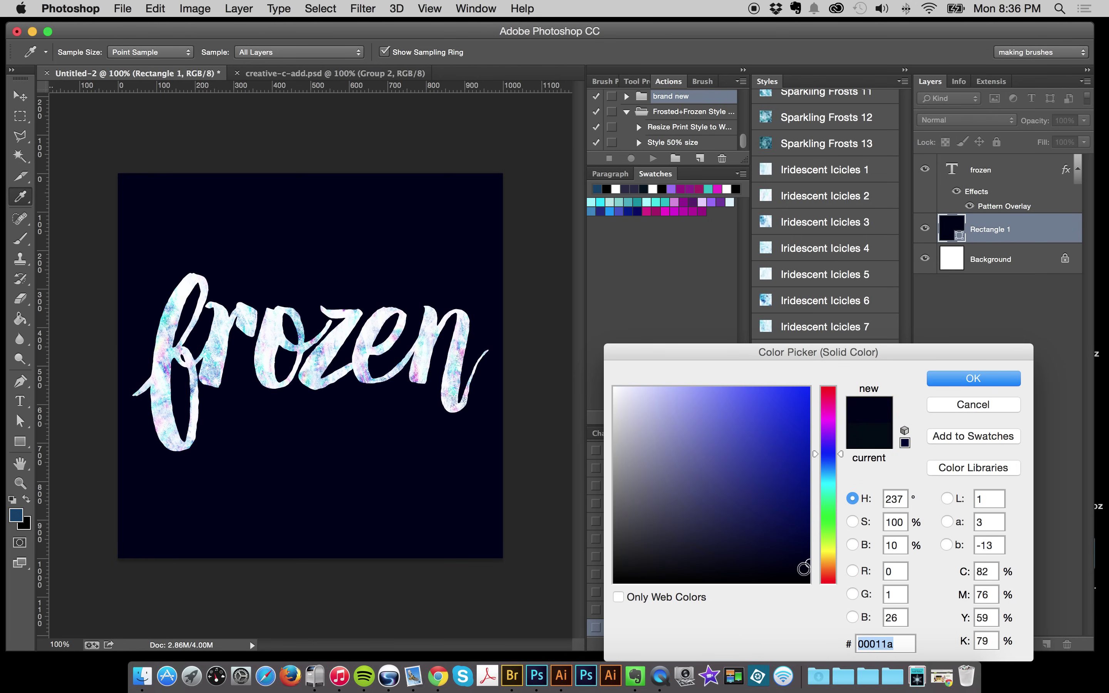
pyautogui.click(947, 381)
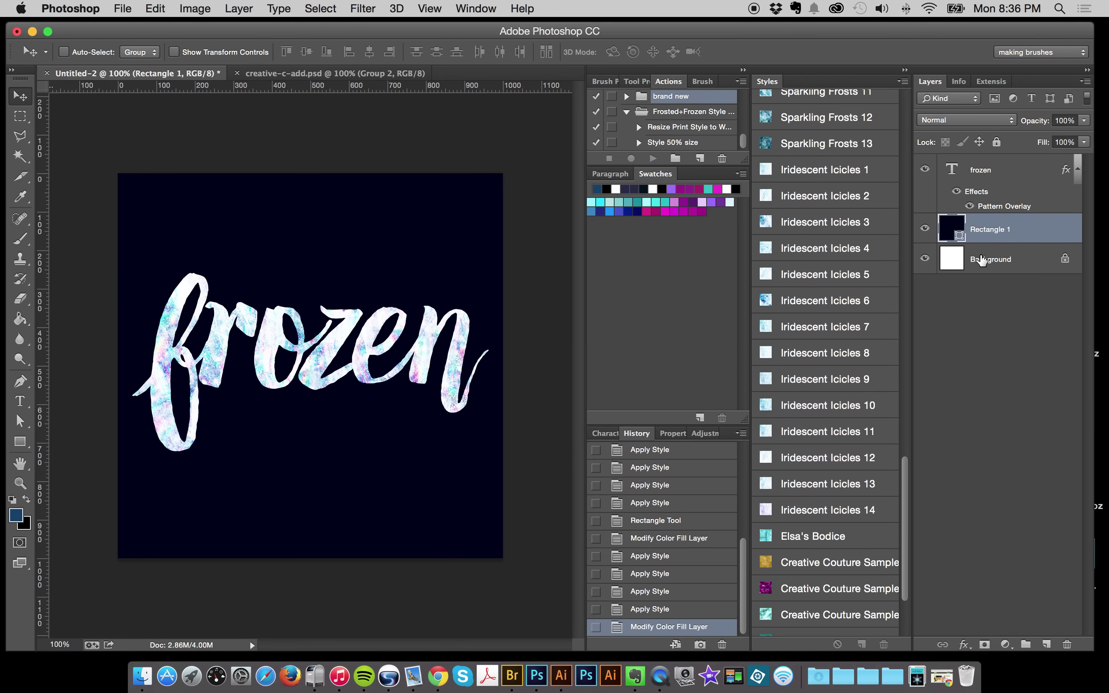
# Step: Collapse the frozen text layer's effects, hide that layer, and add a new blank layer above Rectangle 1
pyautogui.click(1031, 185)
pyautogui.click(1078, 170)
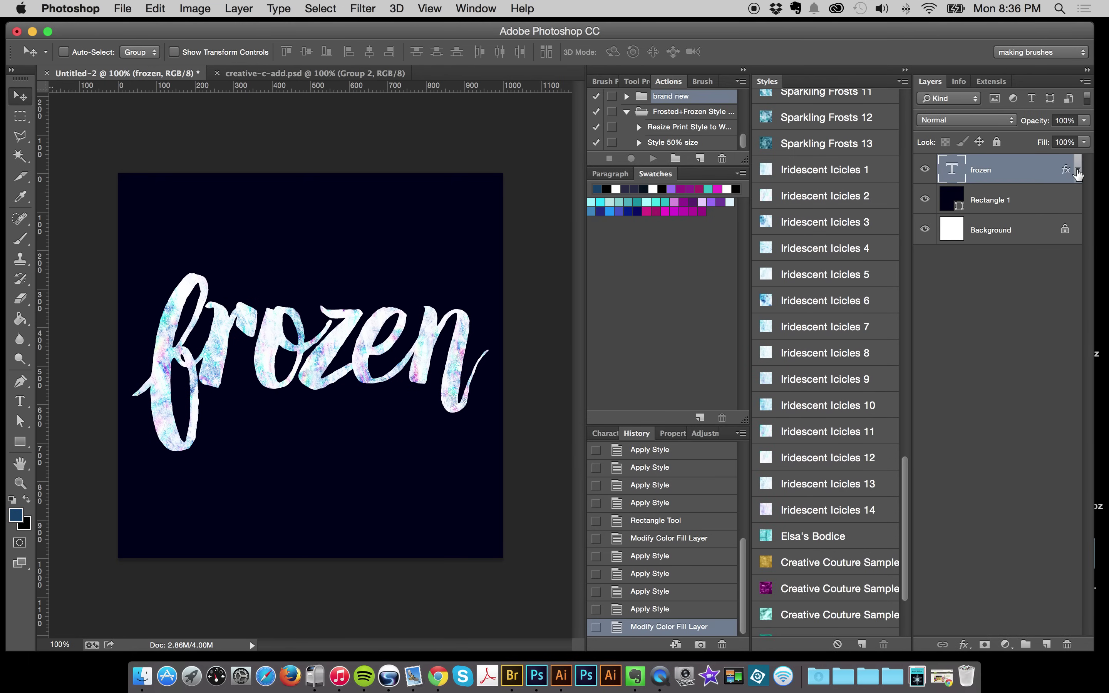
pyautogui.click(926, 170)
pyautogui.click(994, 197)
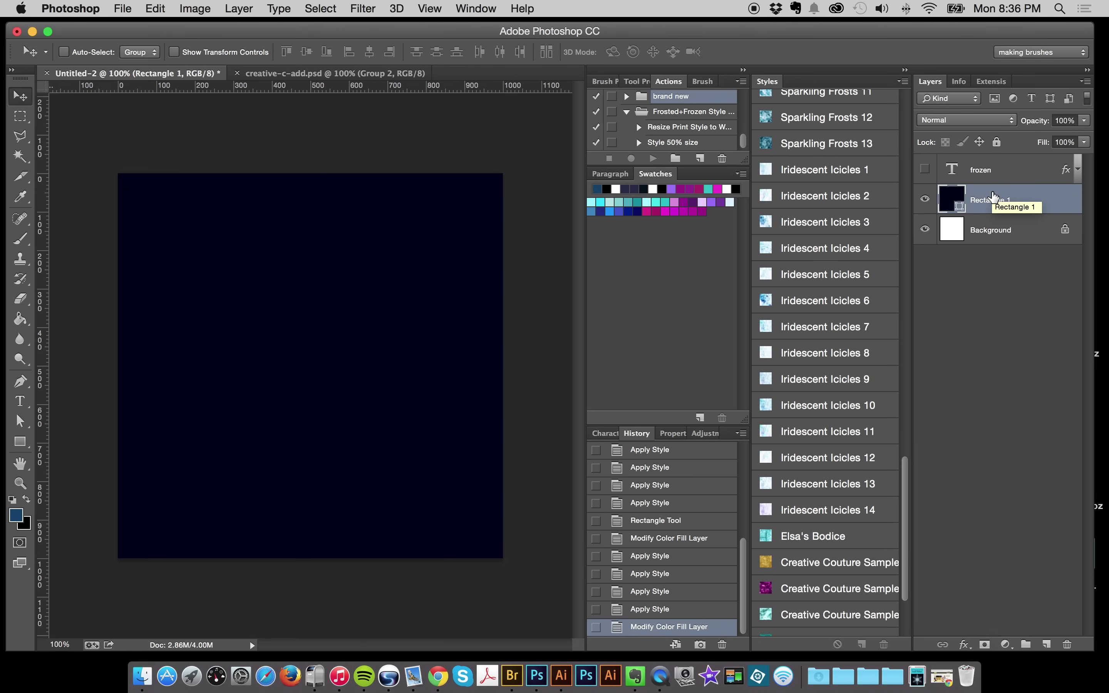
pyautogui.press('super+shift+n')
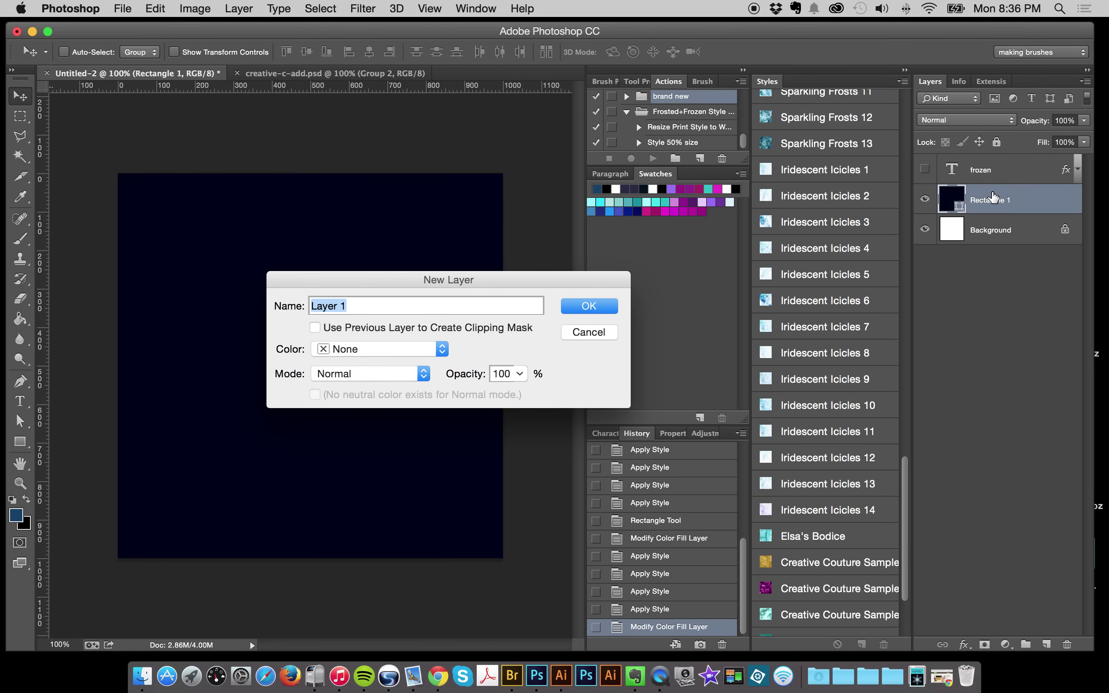
pyautogui.press('Return')
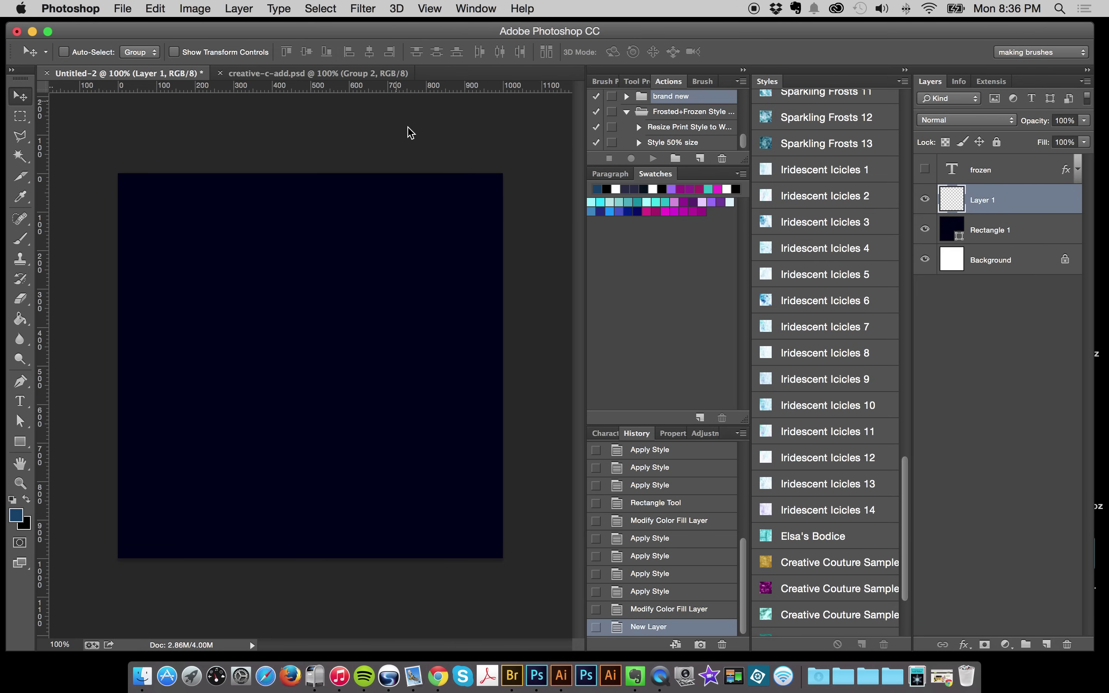
# Step: Bring up the kit's brush presets, activate the Brush tool and choose the Snowflake confetti preset
pyautogui.click(699, 81)
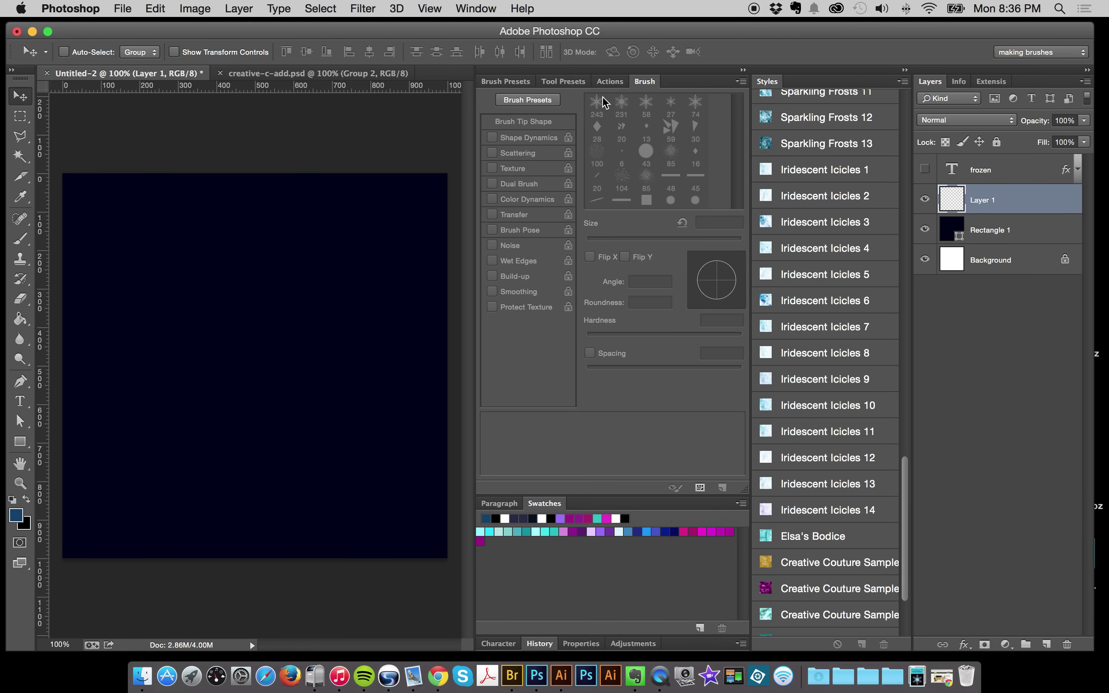
pyautogui.click(509, 82)
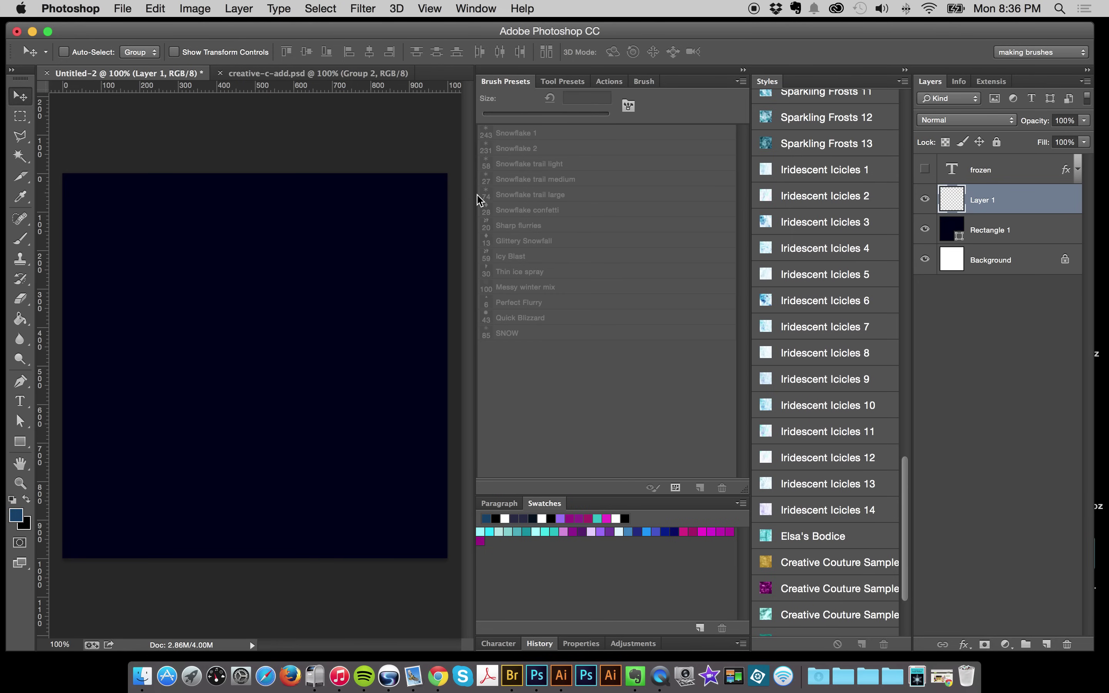
pyautogui.moveTo(475, 197); pyautogui.dragTo(588, 197)
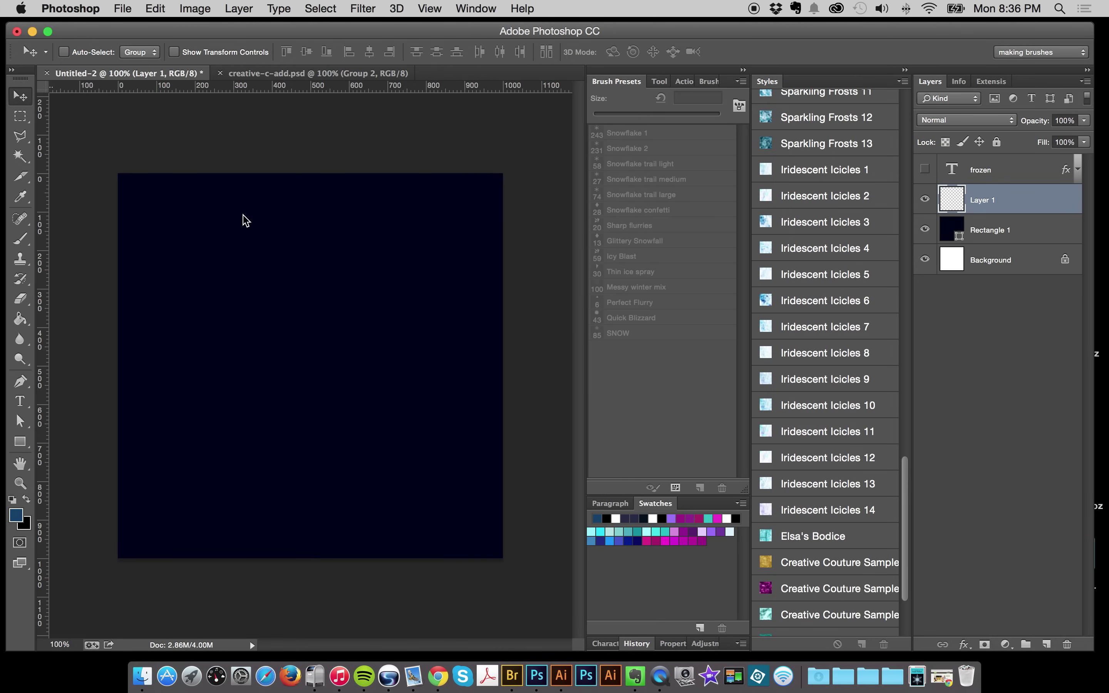
pyautogui.click(21, 239)
pyautogui.click(663, 135)
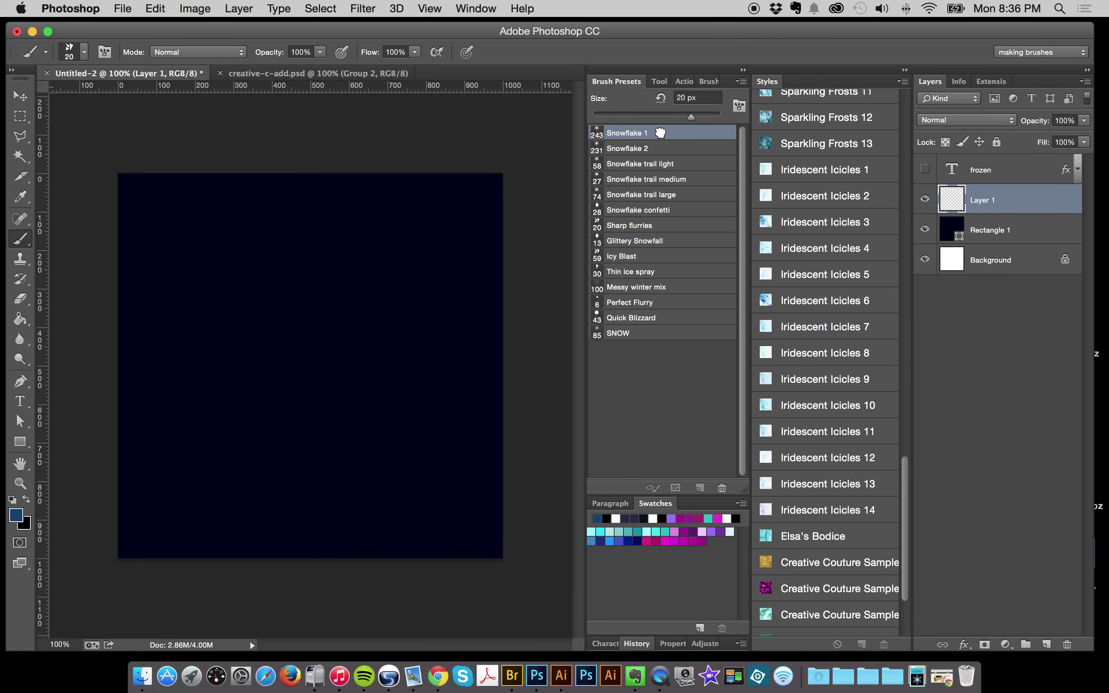
pyautogui.click(661, 165)
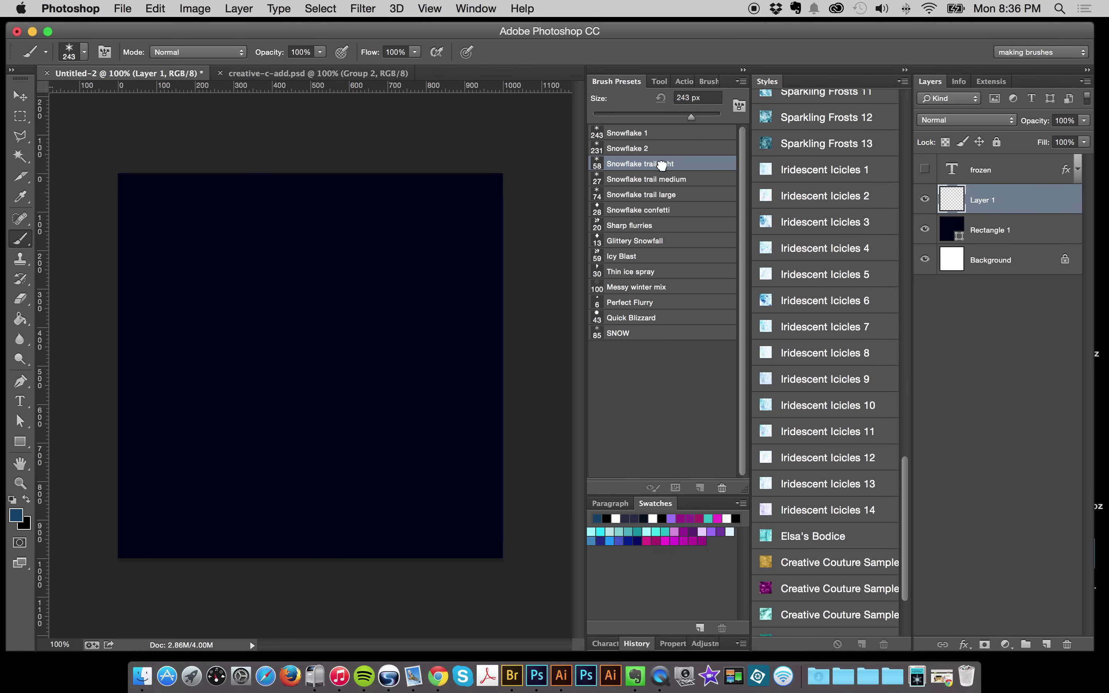
pyautogui.click(658, 197)
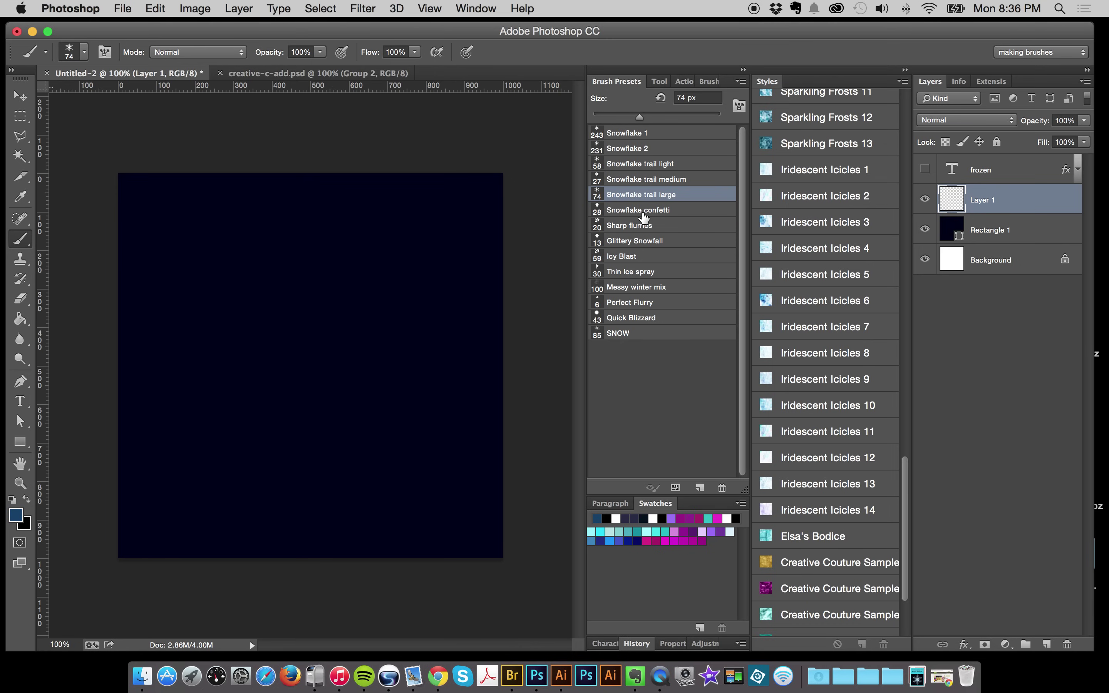
pyautogui.click(644, 212)
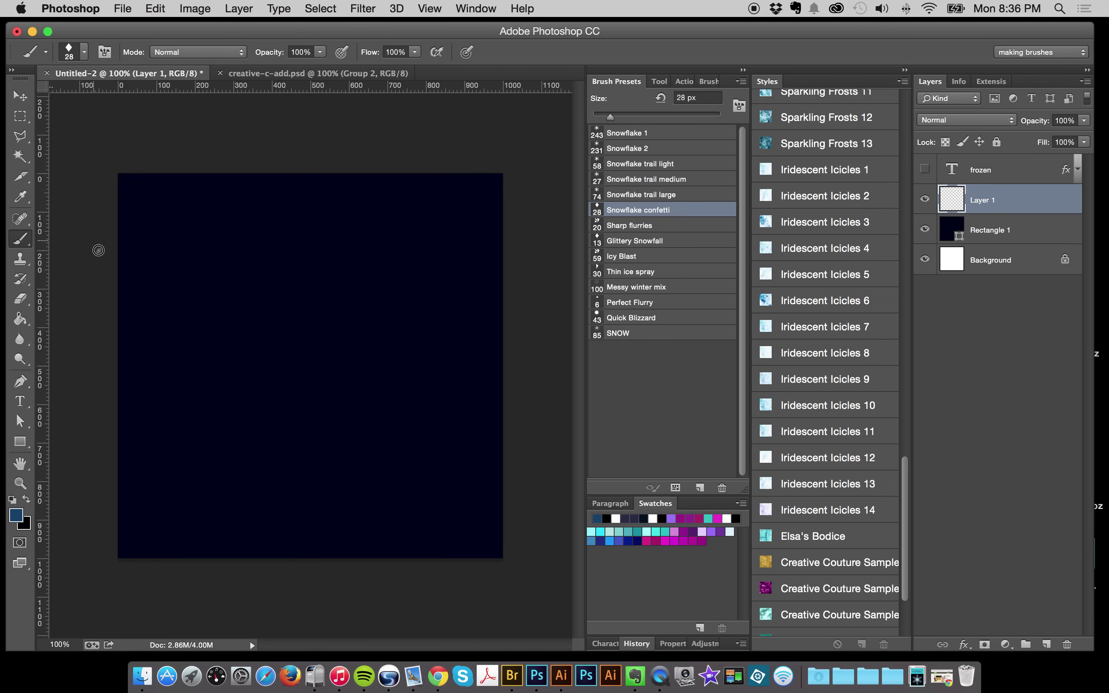
# Step: Undo a trial blue confetti stroke, set the foreground color to white #ffffff, and paint a looping confetti trail across the canvas
pyautogui.moveTo(99, 250)
pyautogui.mouseDown()
pyautogui.moveTo(178, 305)
pyautogui.moveTo(279, 302)
pyautogui.moveTo(314, 254)
pyautogui.moveTo(286, 236)
pyautogui.moveTo(268, 353)
pyautogui.mouseUp()
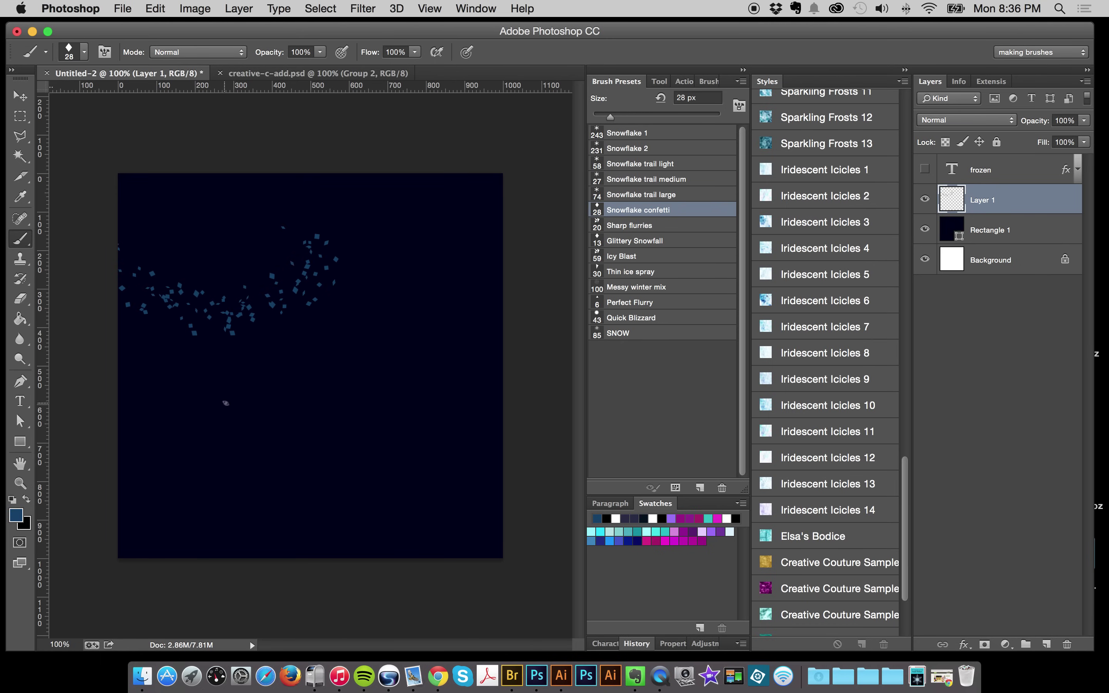
pyautogui.press('super+z')
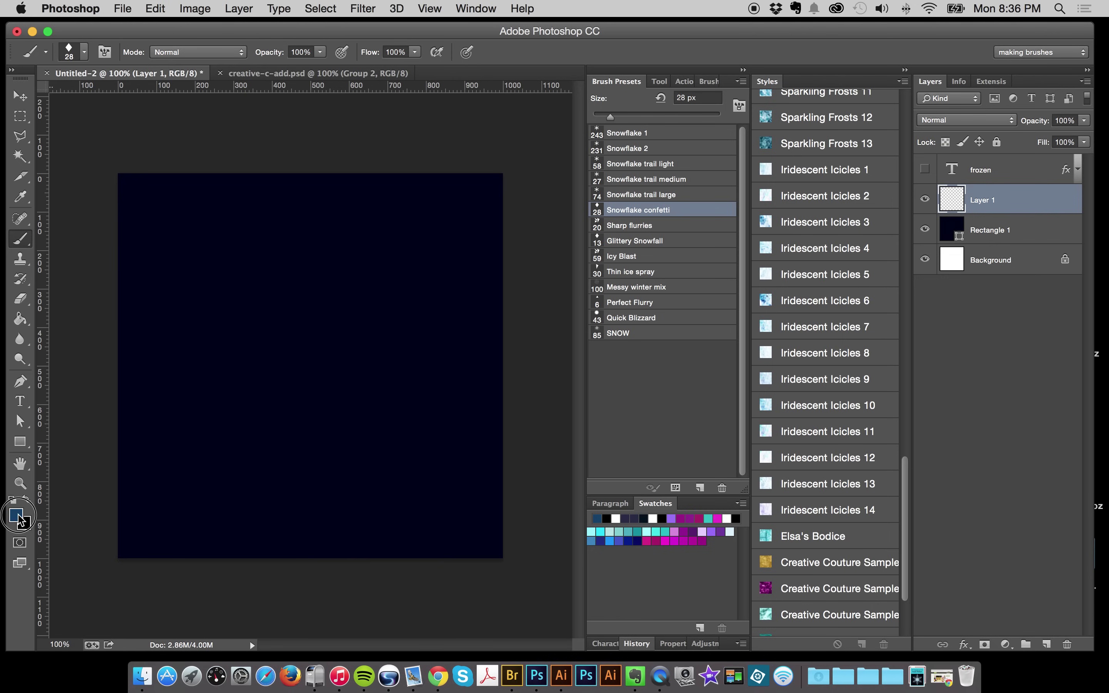
pyautogui.click(17, 516)
pyautogui.moveTo(636, 398); pyautogui.dragTo(569, 354)
pyautogui.click(958, 378)
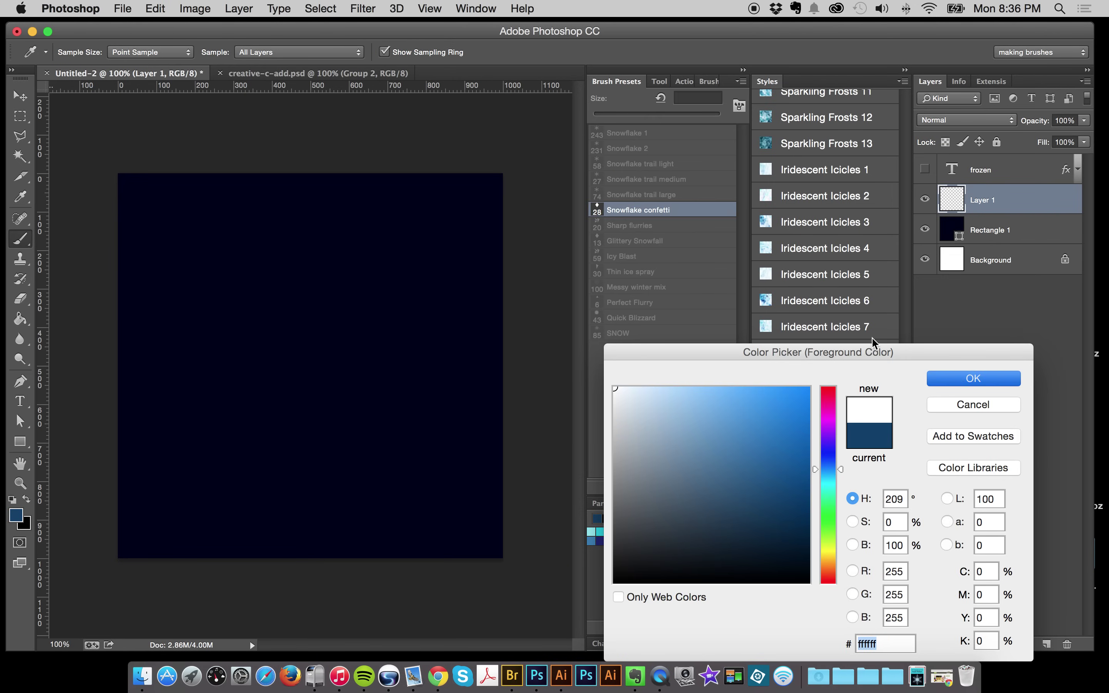
pyautogui.moveTo(104, 263)
pyautogui.mouseDown()
pyautogui.moveTo(150, 322)
pyautogui.moveTo(229, 346)
pyautogui.moveTo(302, 338)
pyautogui.moveTo(341, 282)
pyautogui.moveTo(298, 244)
pyautogui.moveTo(251, 265)
pyautogui.moveTo(251, 320)
pyautogui.mouseUp()
pyautogui.moveTo(250, 239)
pyautogui.mouseDown()
pyautogui.moveTo(282, 367)
pyautogui.moveTo(406, 436)
pyautogui.moveTo(507, 443)
pyautogui.mouseUp()
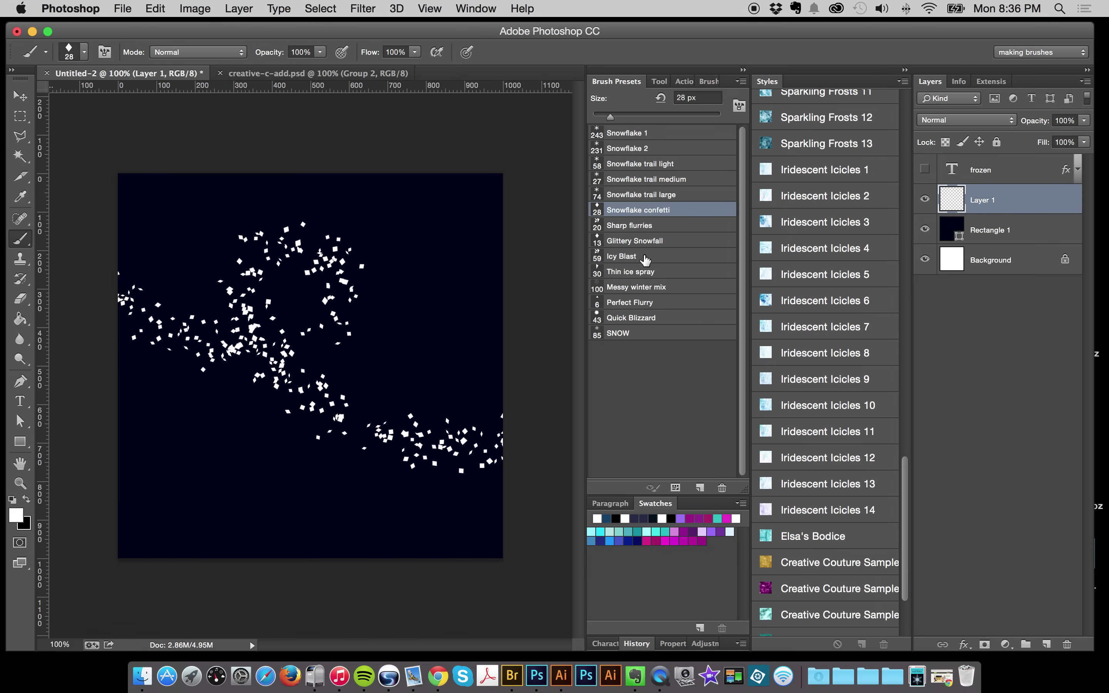
# Step: Paint an Icy Blast curve across the upper-right corner, a Thin ice spray trail at lower left, and a SNOW bank along the bottom edge
pyautogui.click(645, 258)
pyautogui.moveTo(384, 166)
pyautogui.mouseDown()
pyautogui.moveTo(408, 234)
pyautogui.moveTo(512, 317)
pyautogui.moveTo(534, 323)
pyautogui.mouseUp()
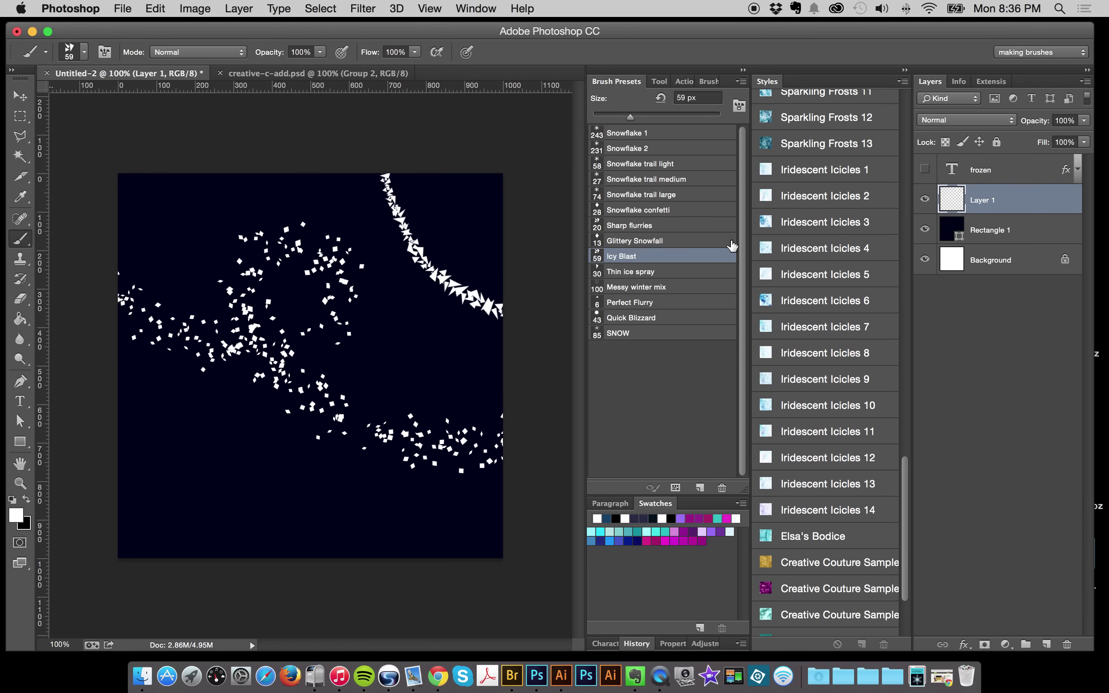
pyautogui.click(646, 274)
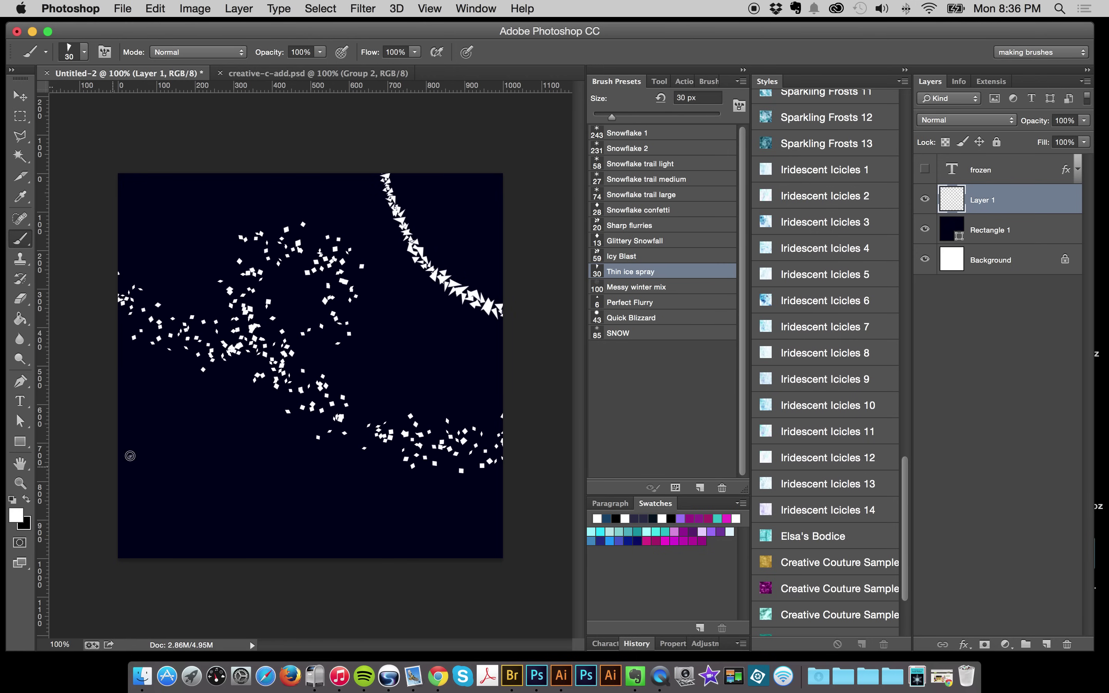
pyautogui.moveTo(130, 455)
pyautogui.mouseDown()
pyautogui.moveTo(177, 509)
pyautogui.moveTo(213, 505)
pyautogui.moveTo(311, 541)
pyautogui.moveTo(449, 554)
pyautogui.moveTo(128, 544)
pyautogui.moveTo(548, 545)
pyautogui.mouseUp()
pyautogui.click(661, 335)
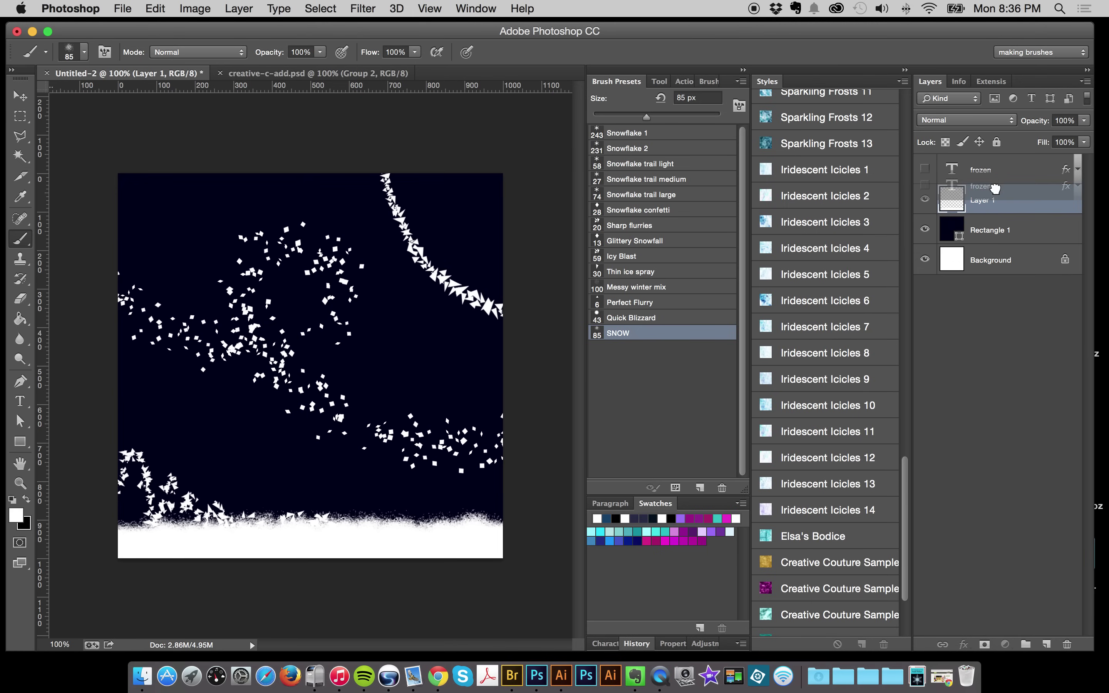
# Step: Try Shimmering Snow styles on Layer 1's brushwork, including Shimmering Snow 7, and settle on Shimmering Snow 9
pyautogui.moveTo(910, 482); pyautogui.dragTo(902, 346)
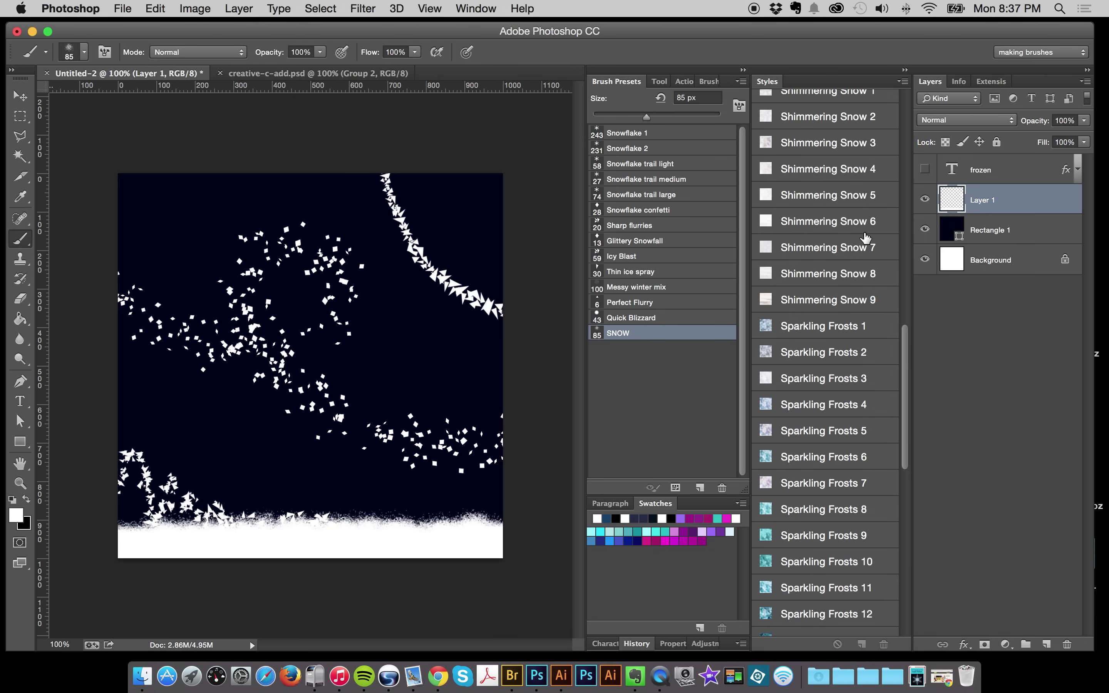
pyautogui.click(846, 250)
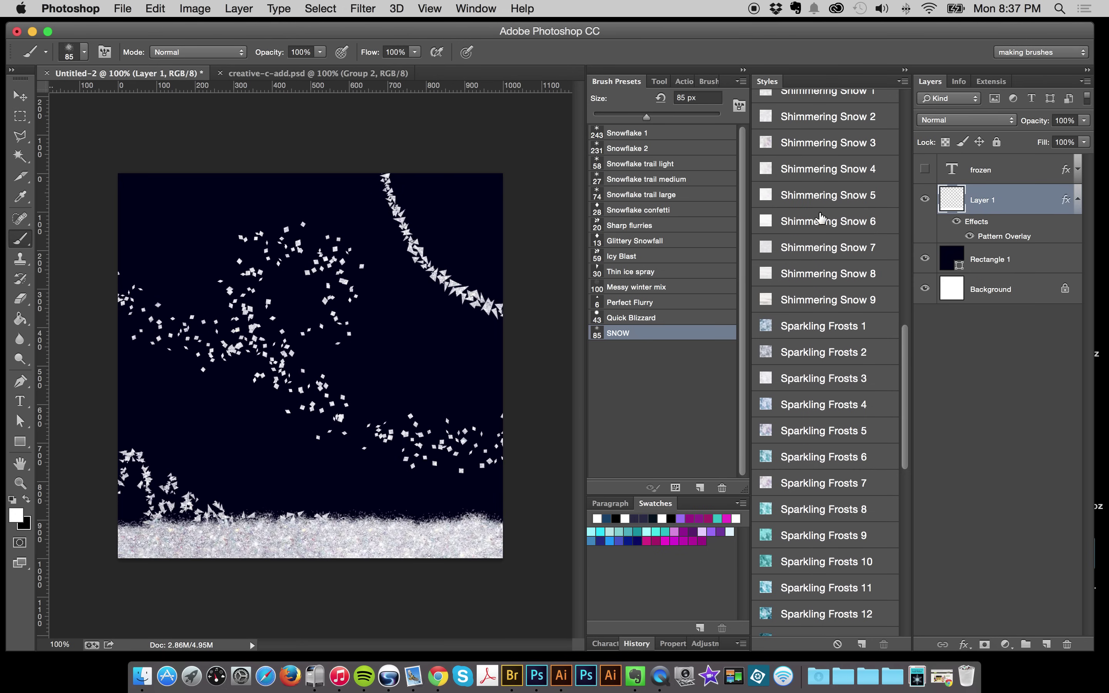
pyautogui.click(865, 254)
pyautogui.moveTo(904, 341); pyautogui.dragTo(908, 316)
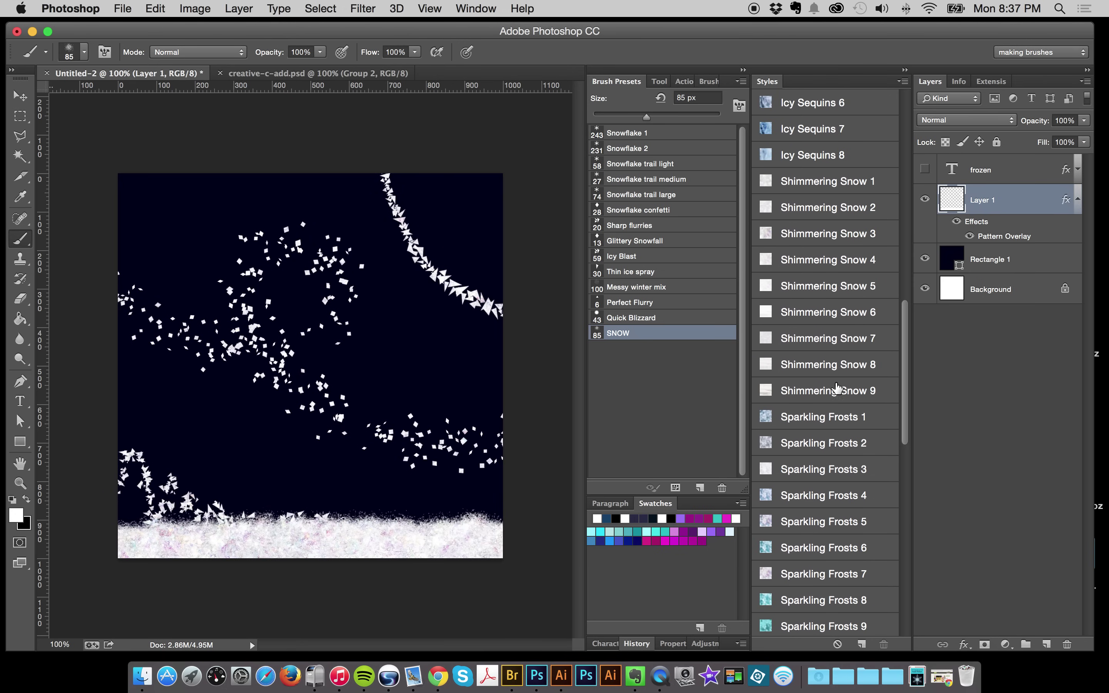
pyautogui.click(829, 392)
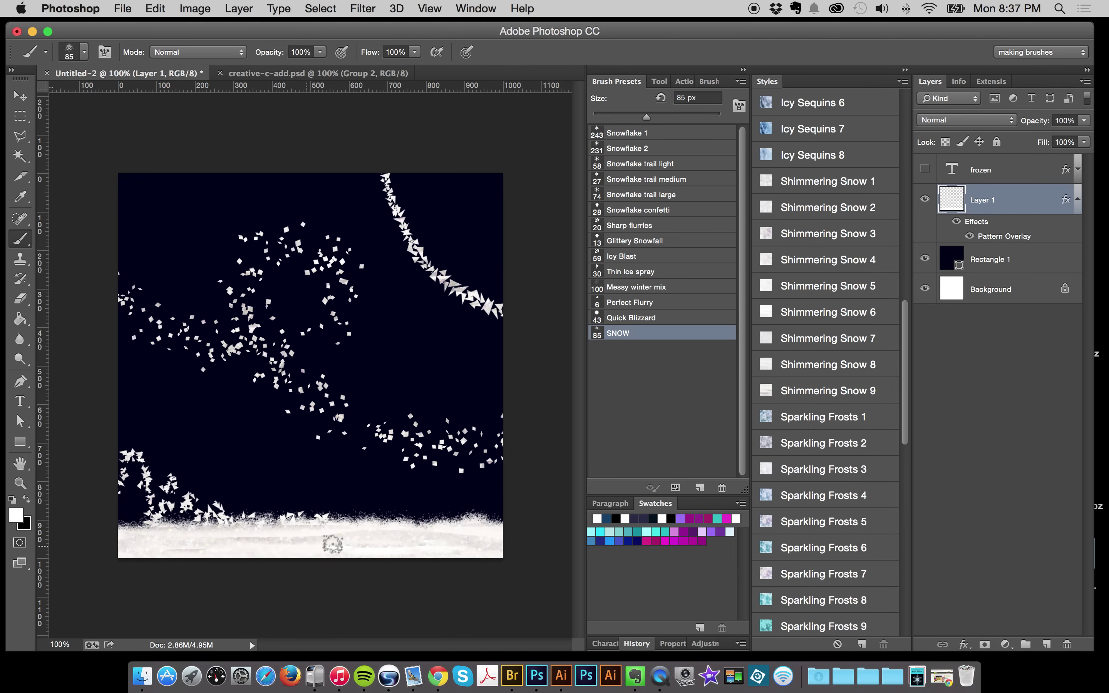
# Step: Inspect the snow texture up close, return to 100% view, and raise the snowbank with another SNOW stroke across the canvas width
pyautogui.click(27, 487)
pyautogui.click(284, 554)
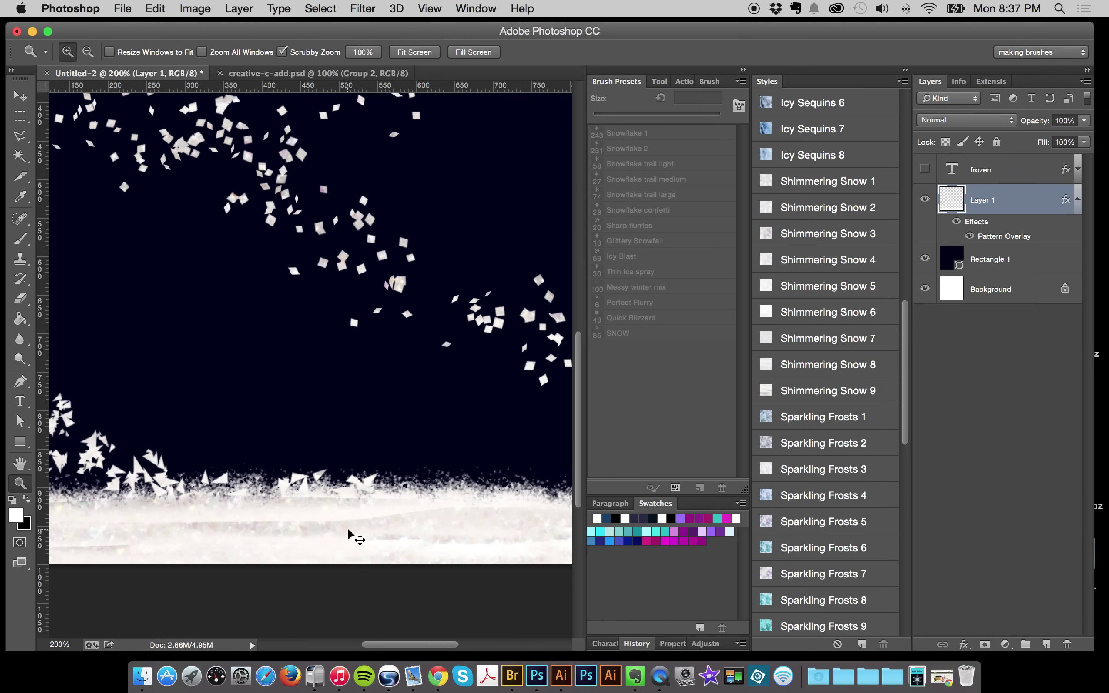
pyautogui.press('super+0')
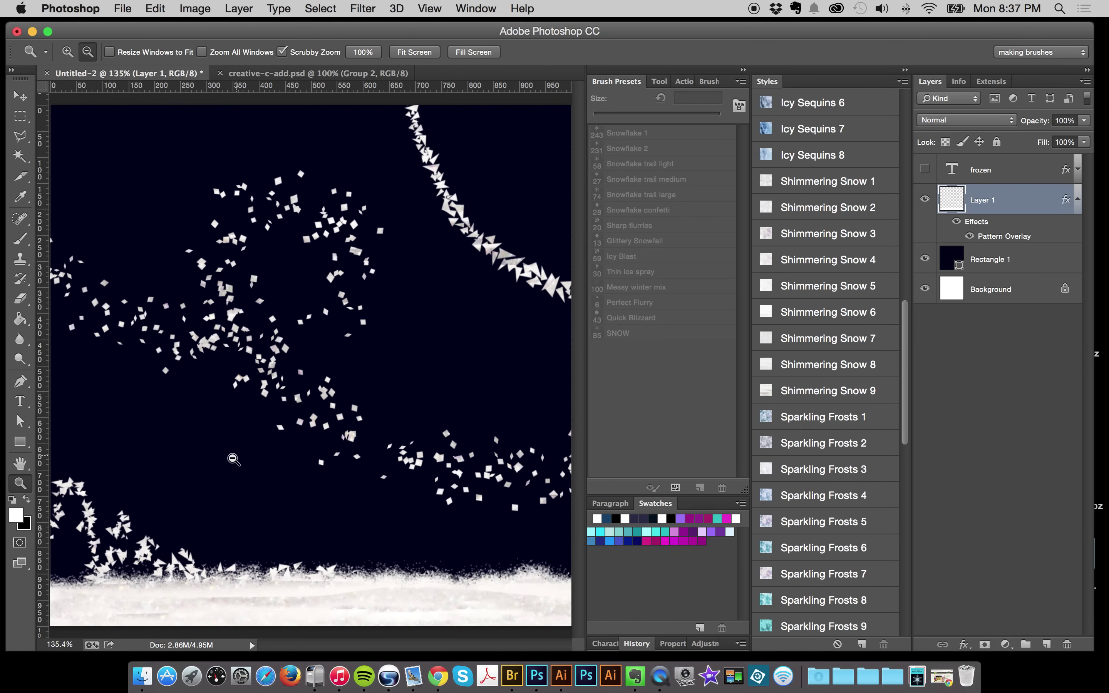
pyautogui.doubleClick(20, 483)
pyautogui.click(20, 239)
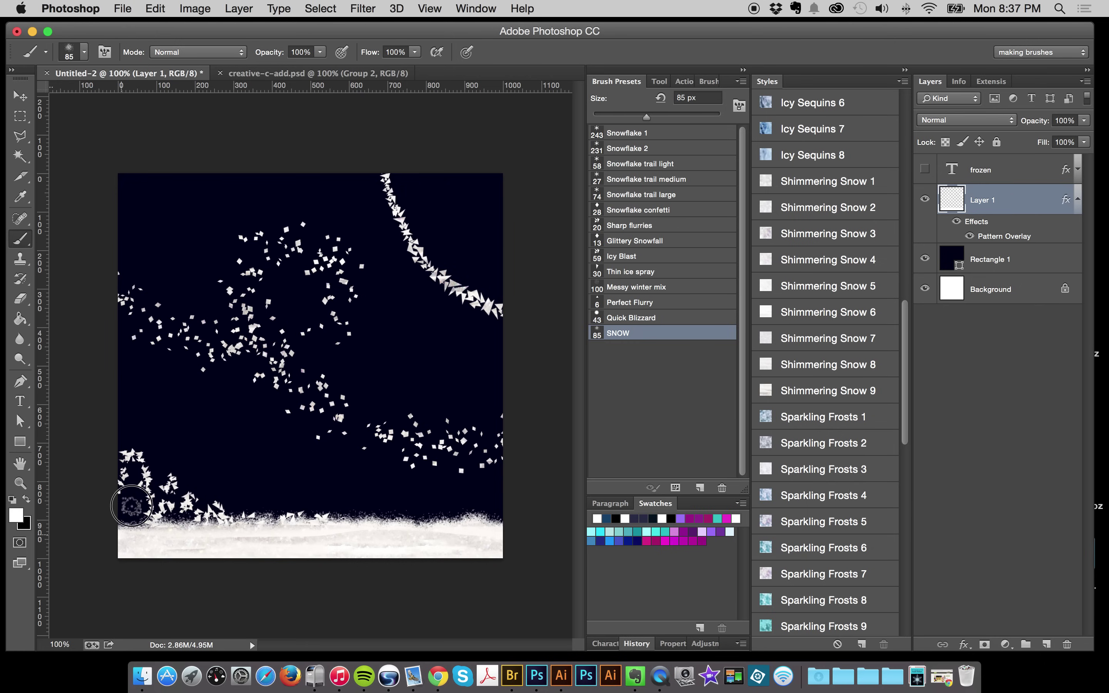
pyautogui.moveTo(131, 508)
pyautogui.mouseDown()
pyautogui.moveTo(154, 541)
pyautogui.moveTo(239, 526)
pyautogui.moveTo(286, 495)
pyautogui.moveTo(305, 542)
pyautogui.moveTo(339, 506)
pyautogui.moveTo(377, 497)
pyautogui.moveTo(424, 520)
pyautogui.moveTo(464, 507)
pyautogui.moveTo(477, 535)
pyautogui.moveTo(509, 522)
pyautogui.mouseUp()
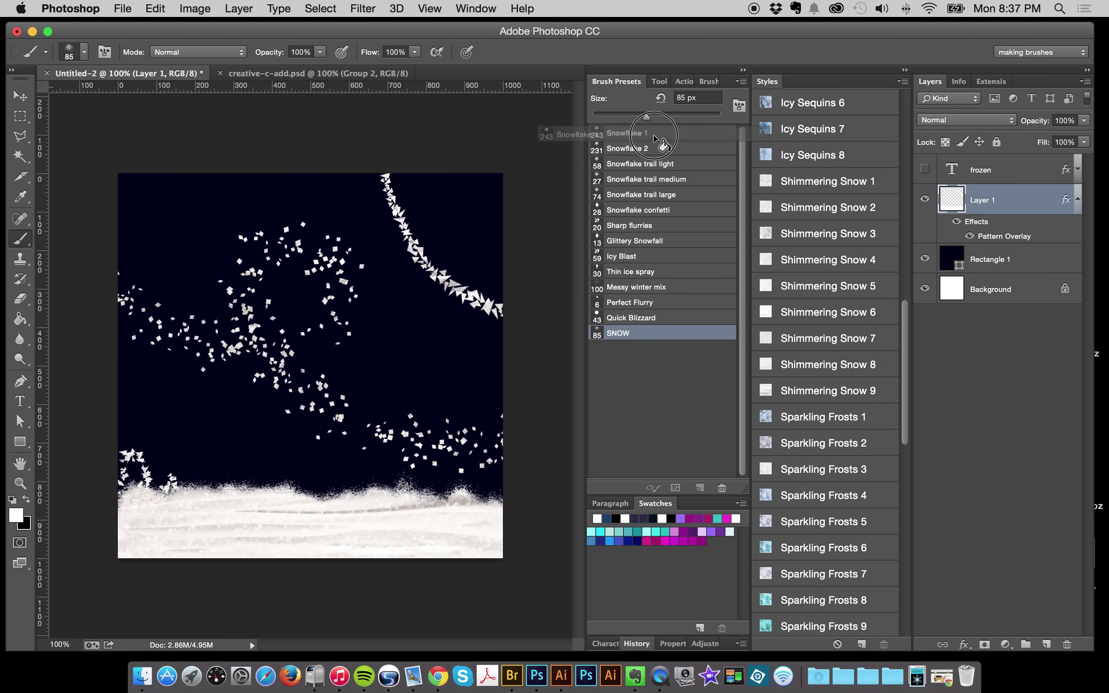
# Step: Stamp a large Snowflake 1 in the upper-left sky and paint two curved Snowflake trail light strokes down the canvas's right side
pyautogui.click(633, 133)
pyautogui.click(200, 240)
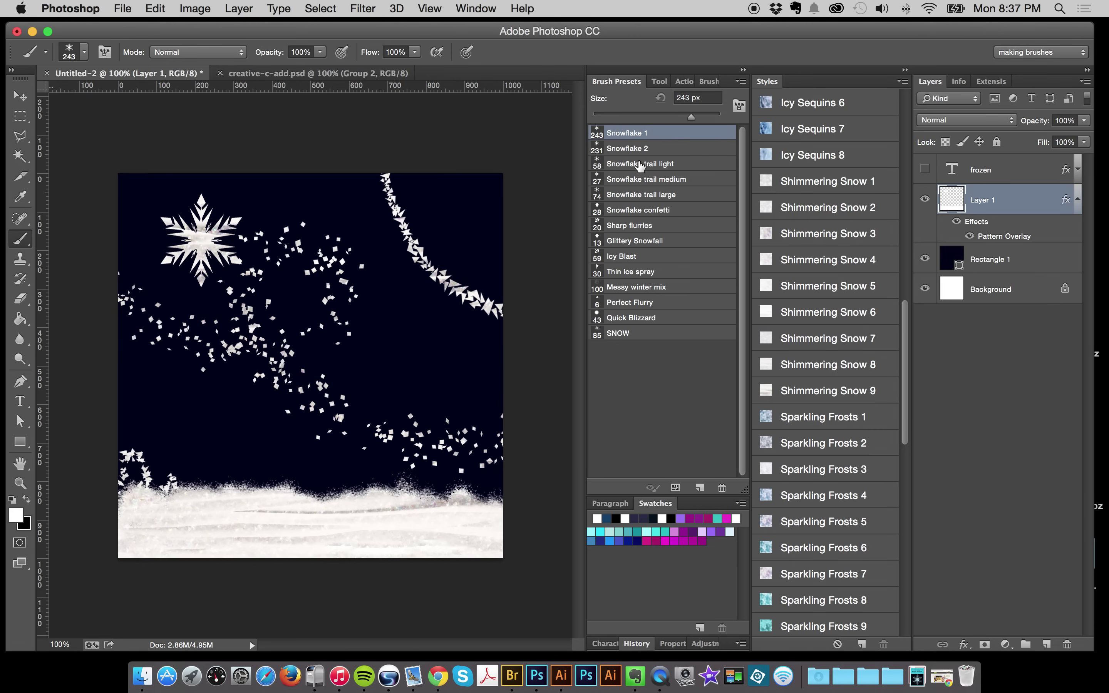
pyautogui.click(661, 151)
pyautogui.click(641, 164)
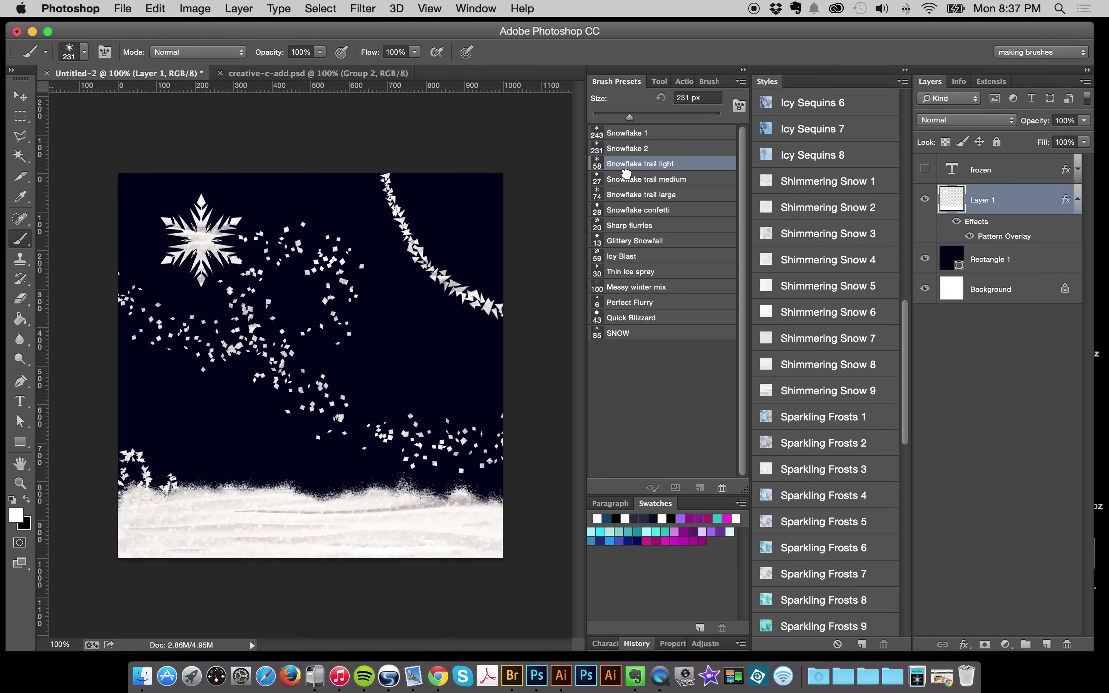
pyautogui.moveTo(453, 178); pyautogui.dragTo(490, 317)
pyautogui.moveTo(415, 328); pyautogui.dragTo(485, 443)
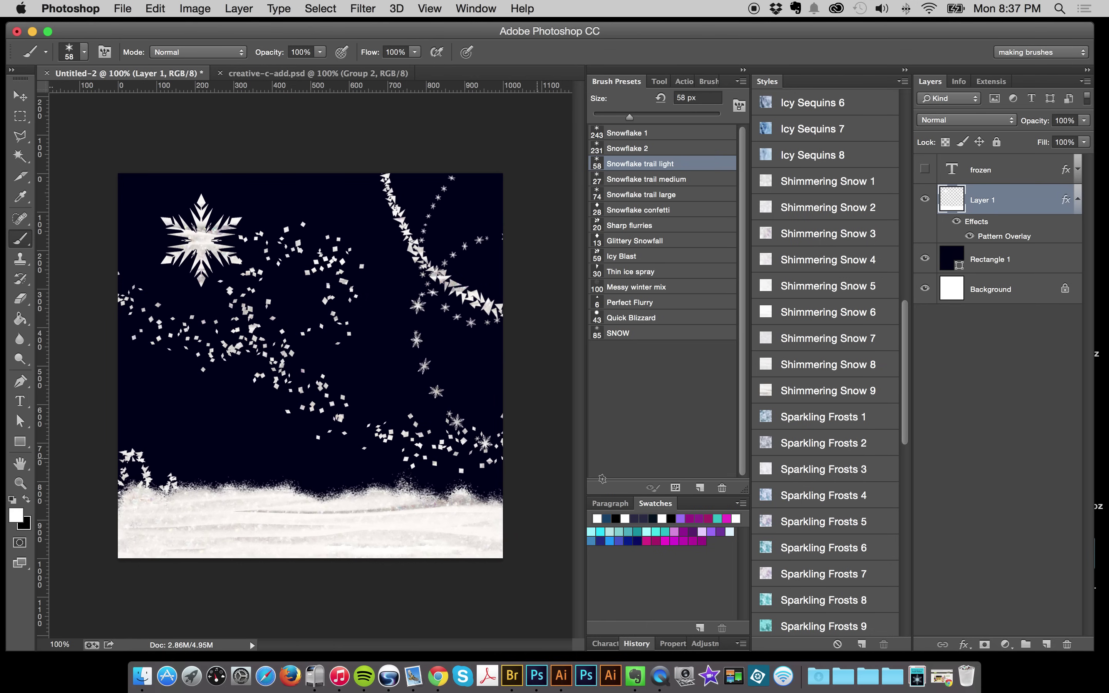
pyautogui.press('v')
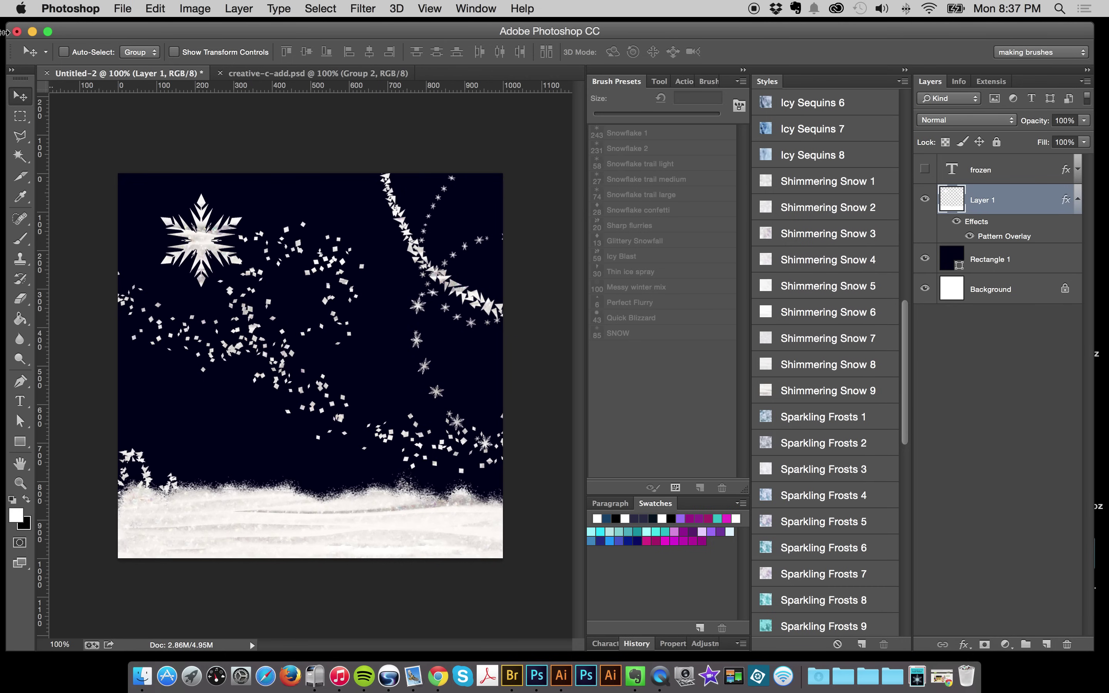
# Step: Switch to Illustrator and examine the vector snowflake above the frozen lettering, selecting it to show its paths and deselecting it
pyautogui.click(562, 675)
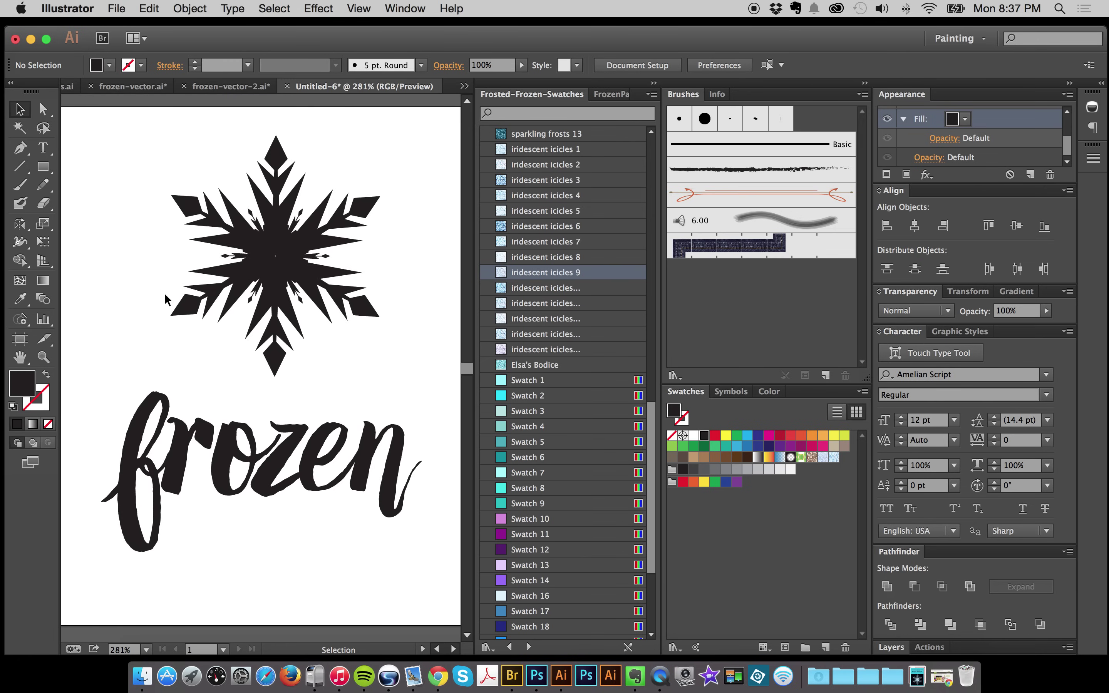
pyautogui.hscroll(1, 165, 298)
pyautogui.scroll(1, 165, 298)
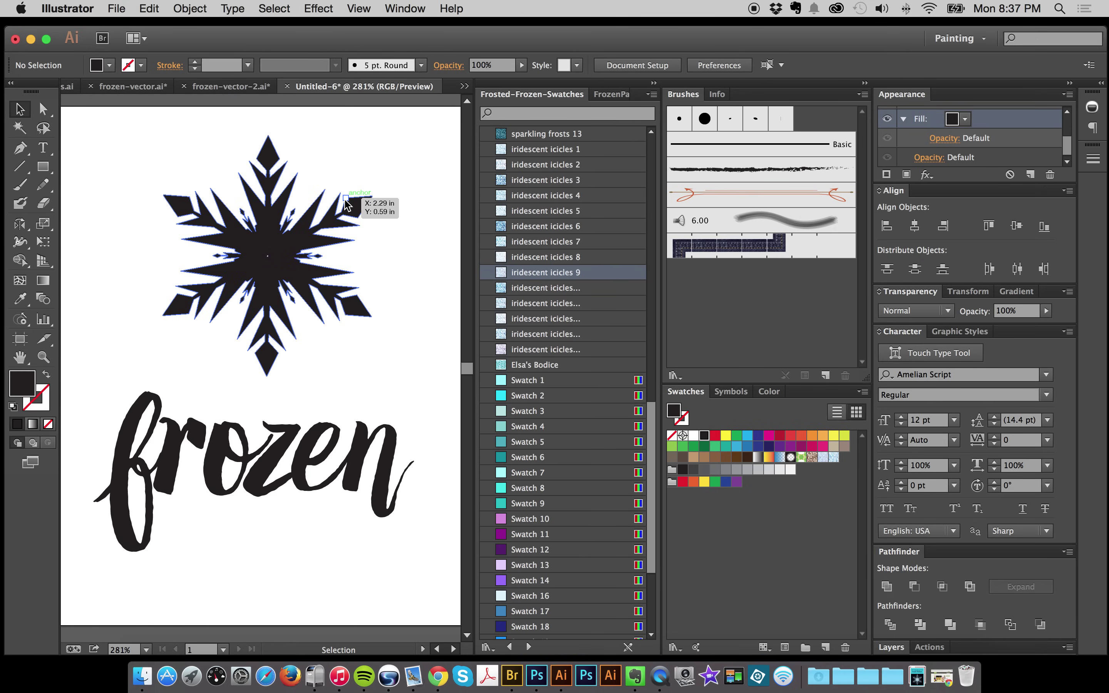
pyautogui.hscroll(2, 367, 179)
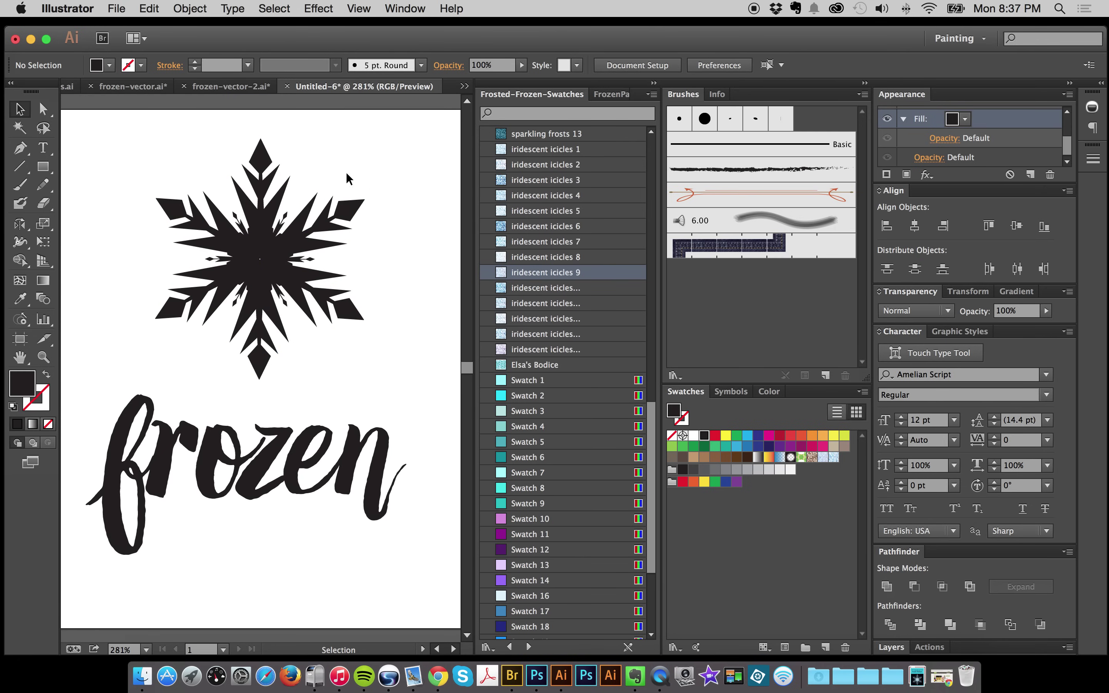
pyautogui.moveTo(165, 138); pyautogui.dragTo(284, 275)
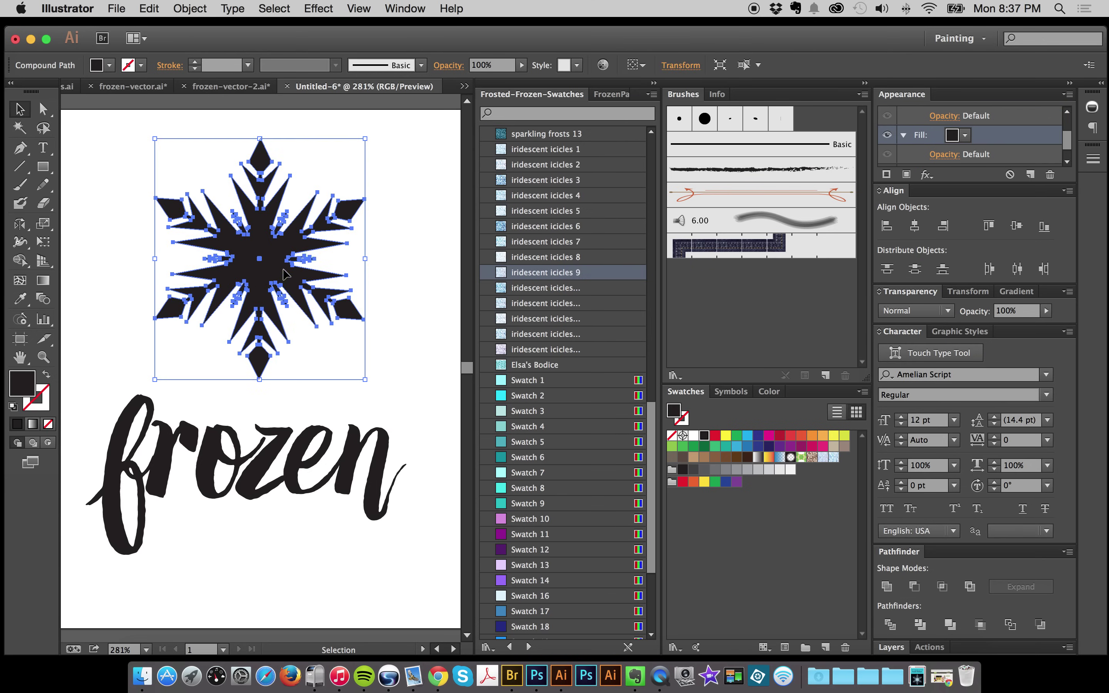
pyautogui.click(402, 159)
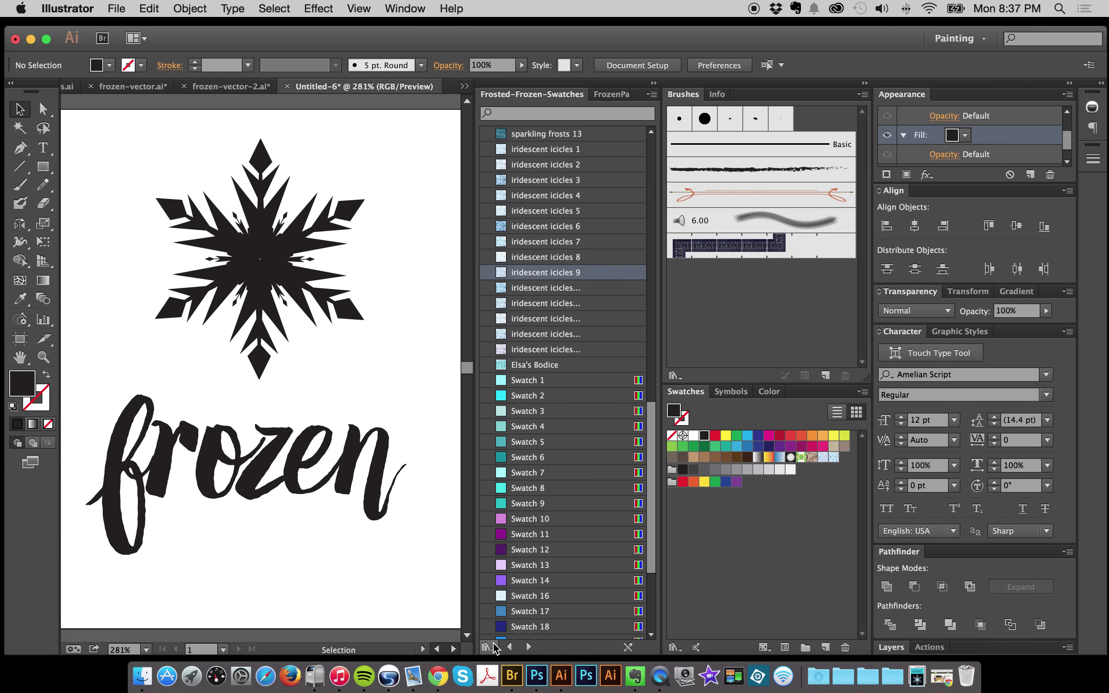
# Step: Undock the Frosted-Frozen-Swatches and FrozenPatternsFinal swatch libraries and close both
pyautogui.moveTo(534, 98); pyautogui.dragTo(358, 129)
pyautogui.click(312, 130)
pyautogui.moveTo(513, 95); pyautogui.dragTo(354, 156)
pyautogui.click(351, 149)
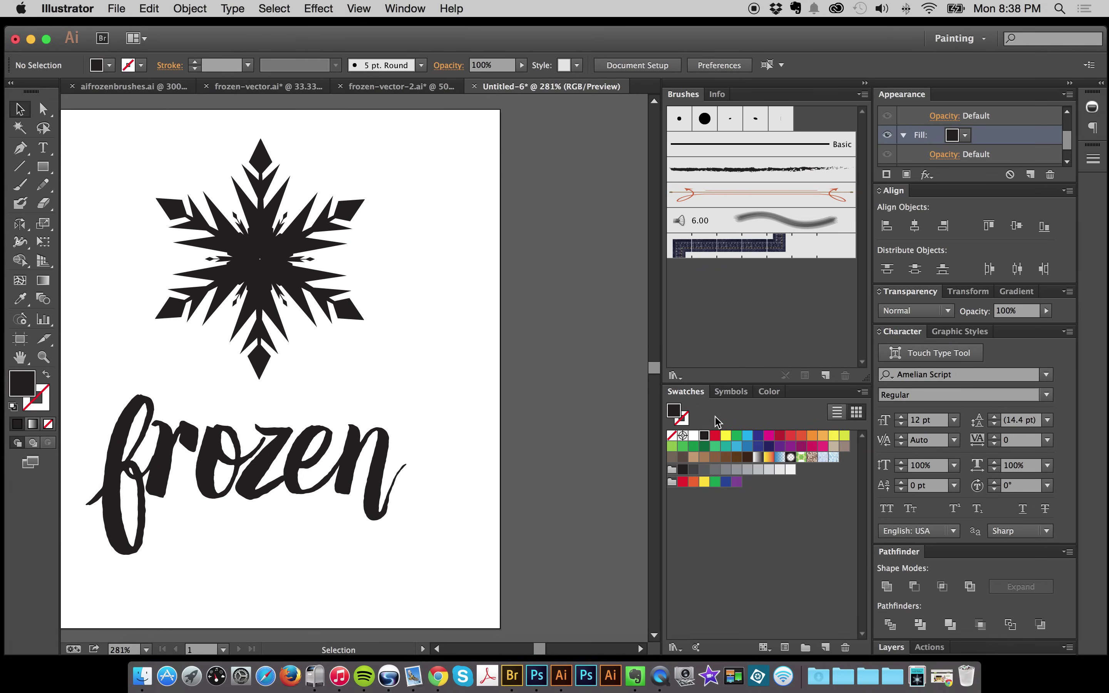
pyautogui.hscroll(-2, 511, 361)
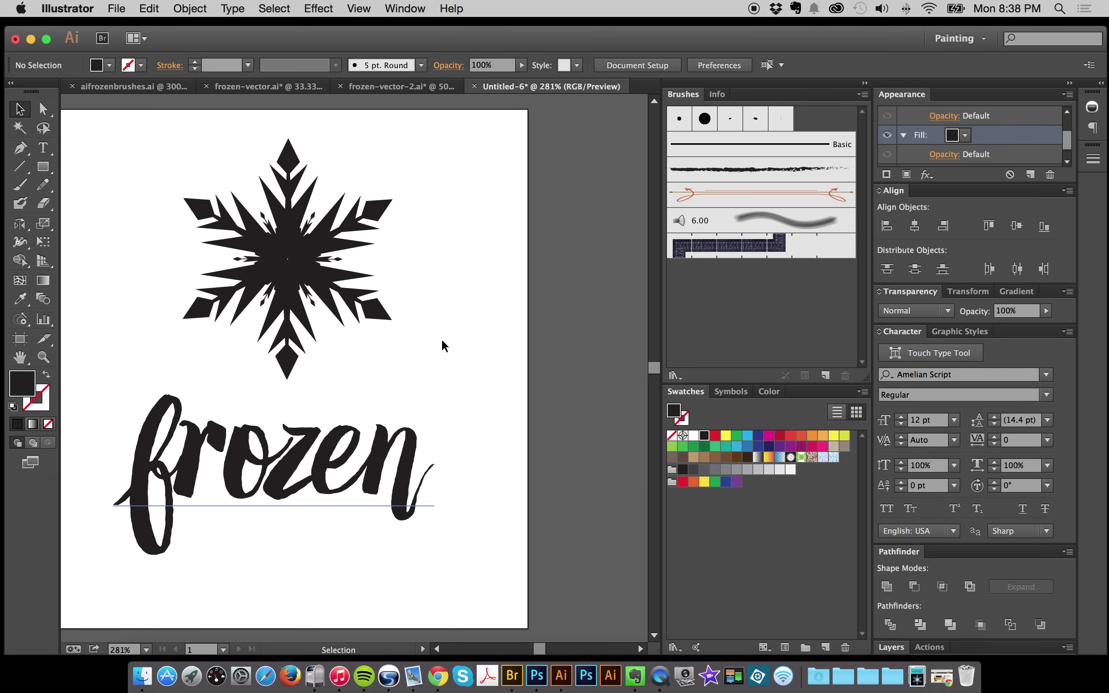
# Step: Load the swatch library Frosted-Frozen-Swatches.ai from the desktop folder FrostedandFrozen/Illustrator/Swatches-Together
pyautogui.click(673, 648)
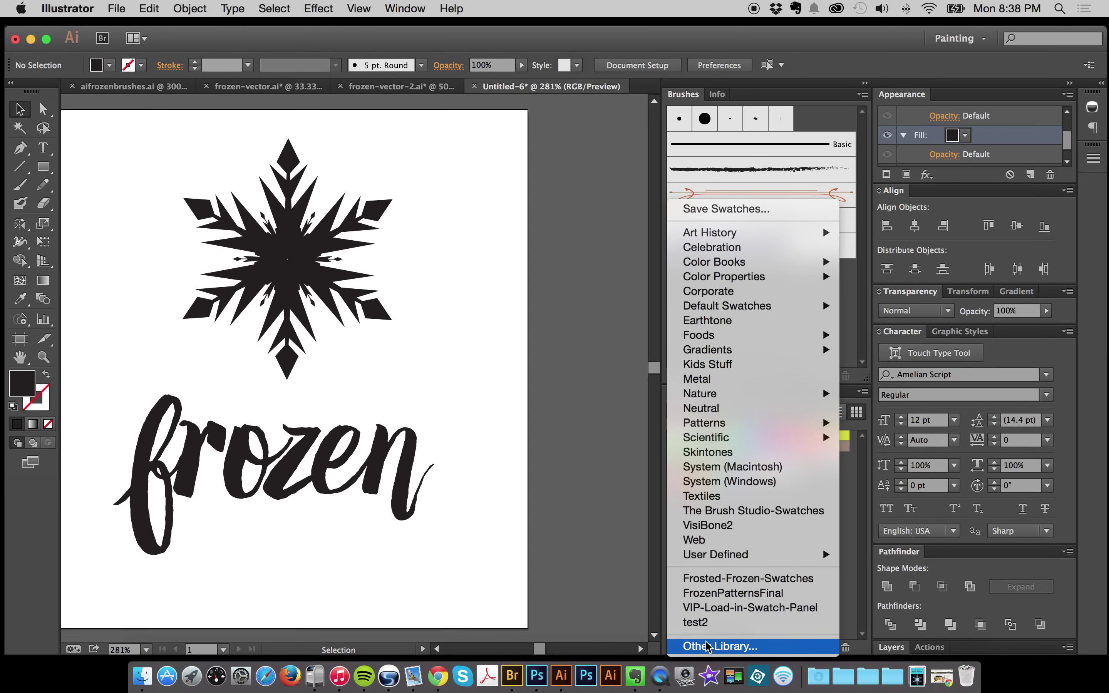
pyautogui.click(518, 527)
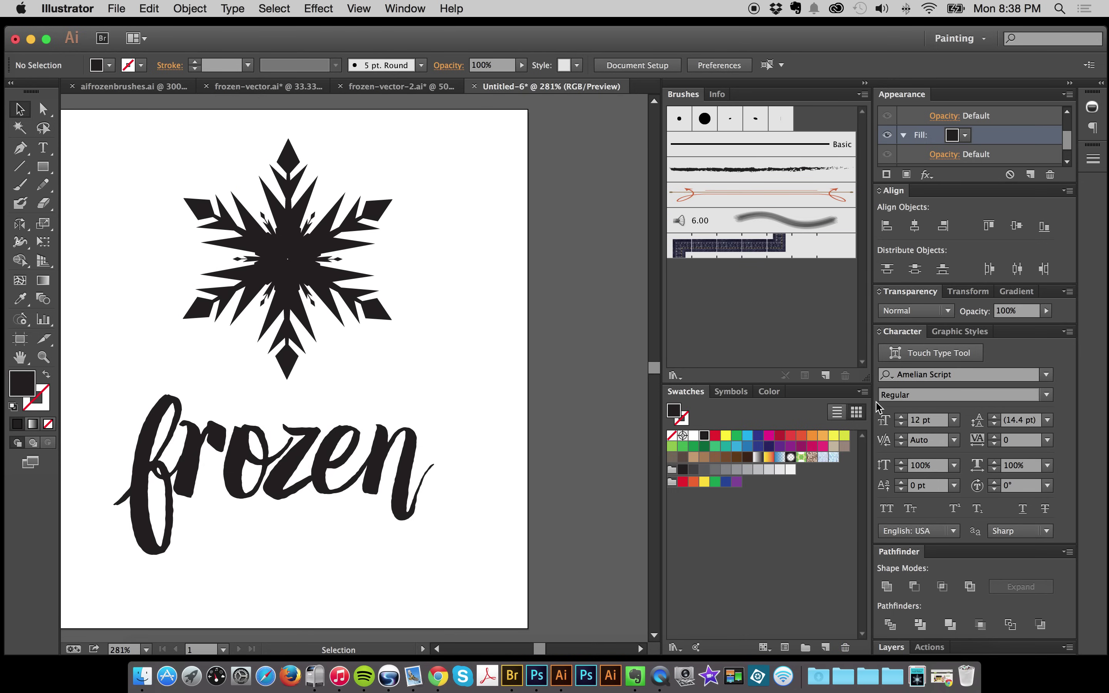
pyautogui.click(863, 391)
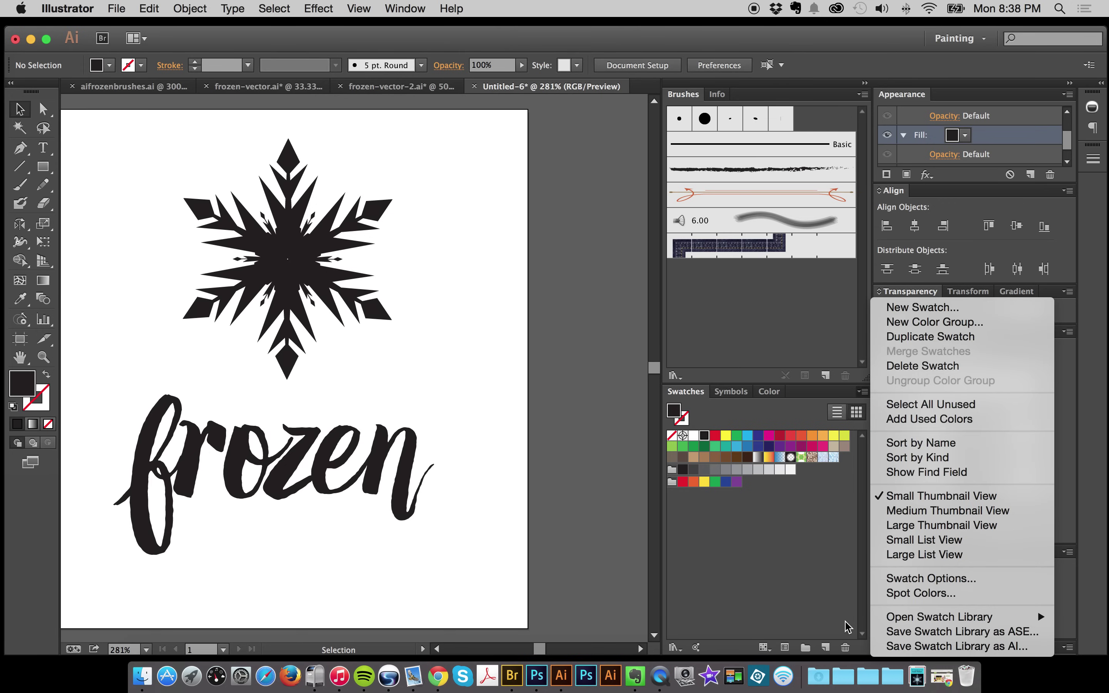
pyautogui.moveTo(940, 617)
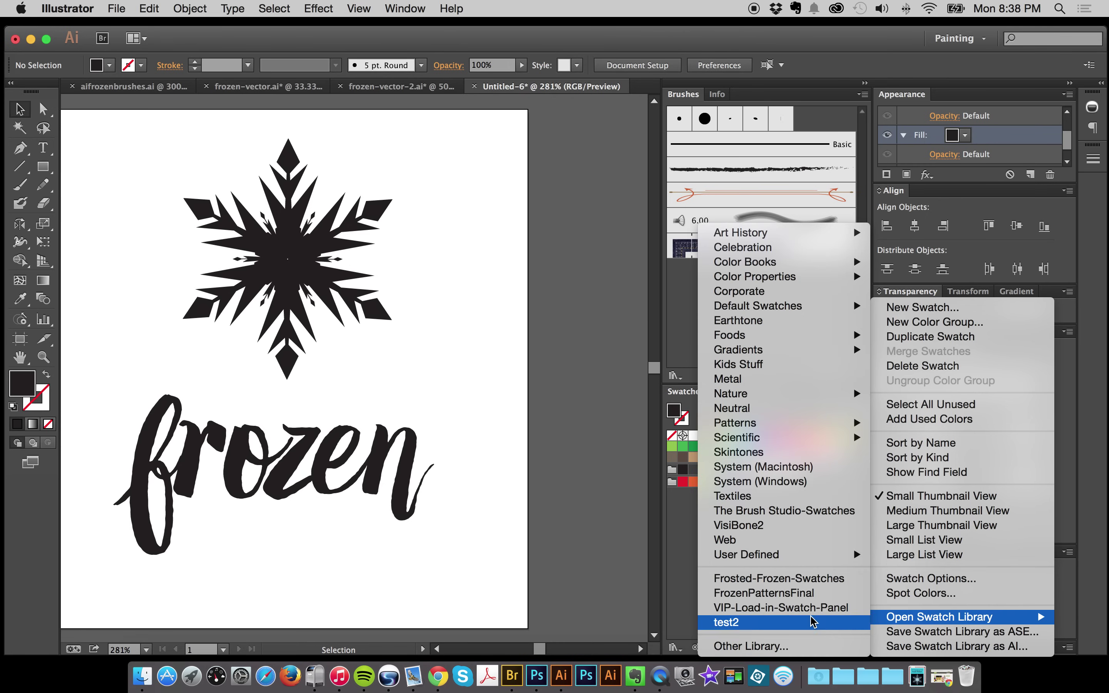
pyautogui.click(773, 644)
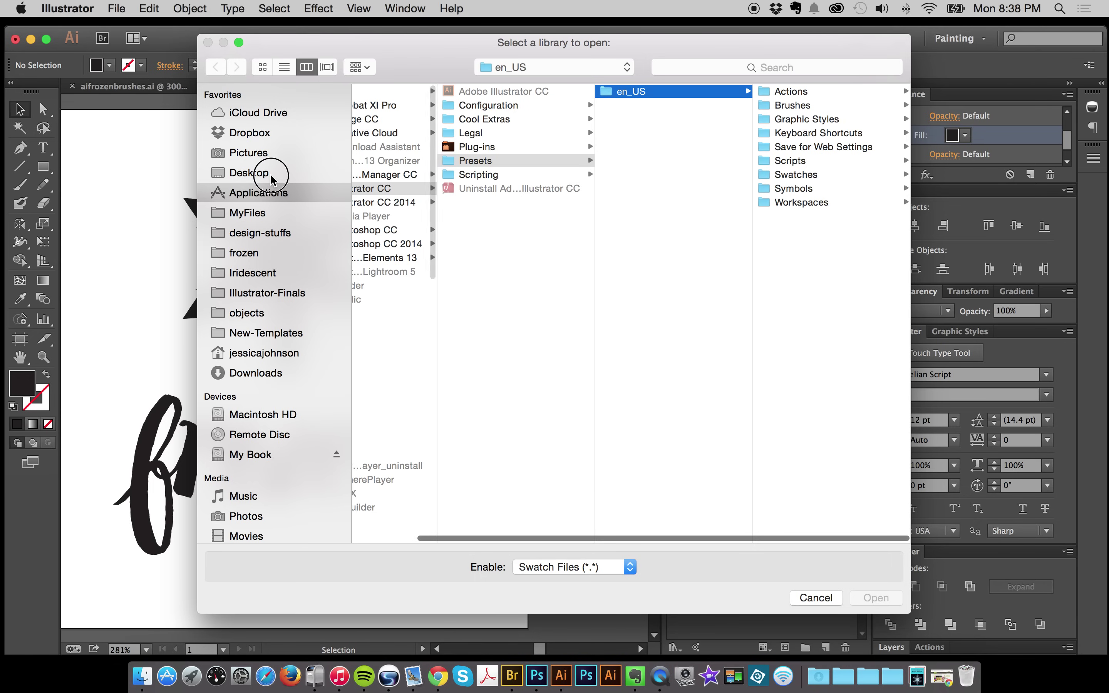
pyautogui.click(270, 173)
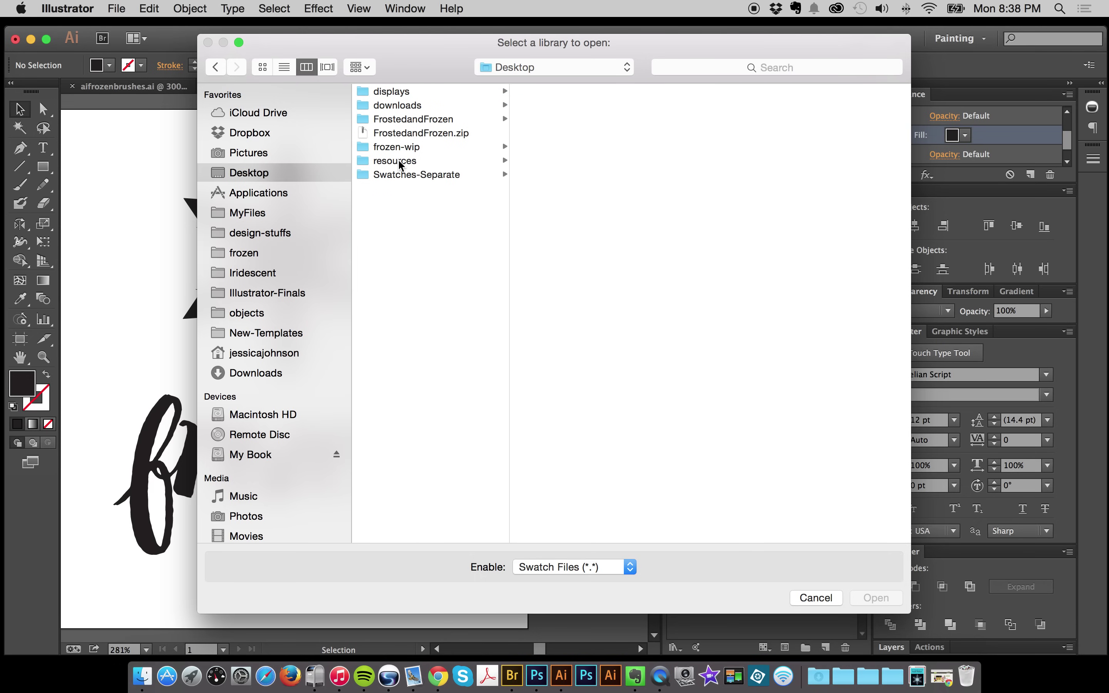
pyautogui.click(439, 120)
pyautogui.click(629, 92)
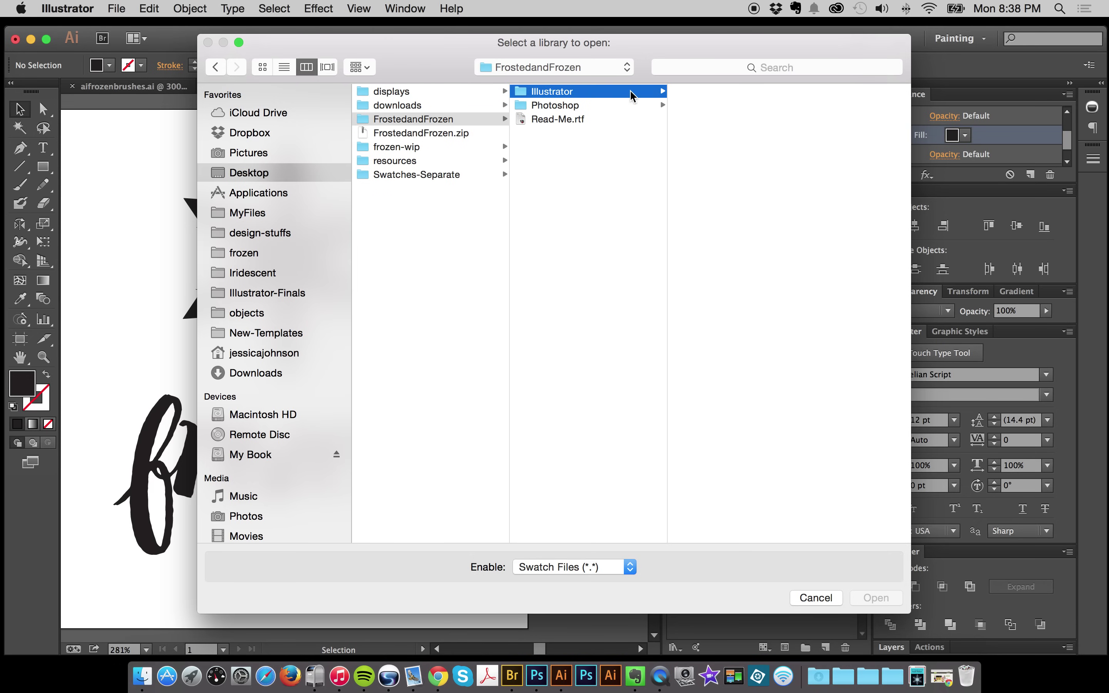
pyautogui.click(767, 92)
pyautogui.click(676, 106)
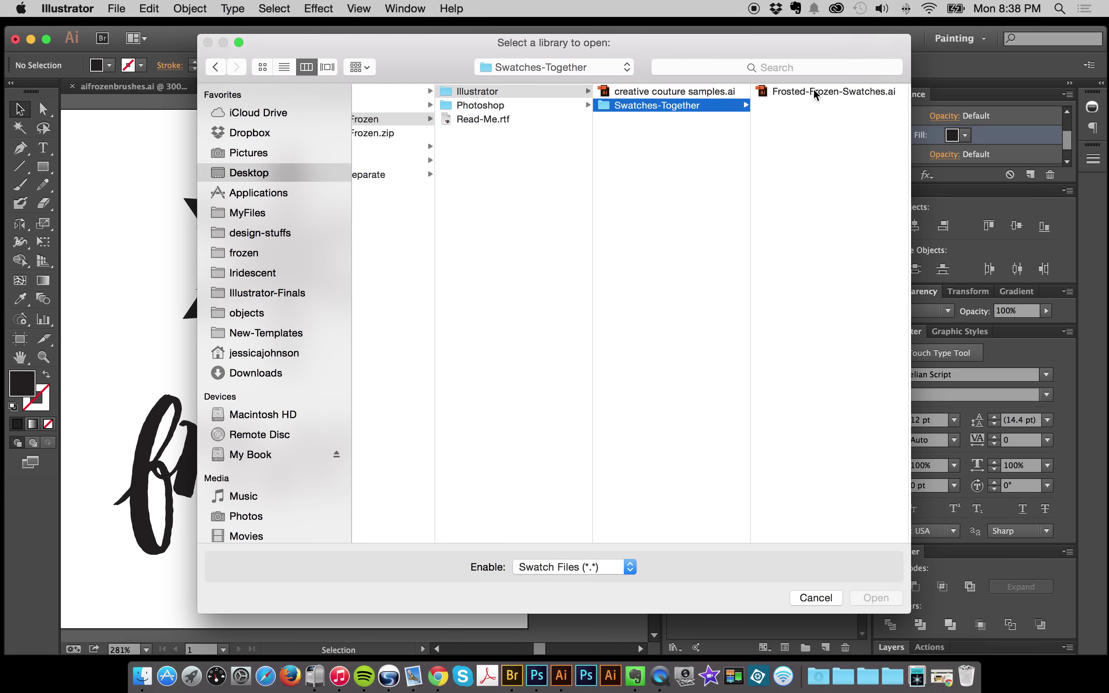
pyautogui.click(817, 93)
pyautogui.click(878, 599)
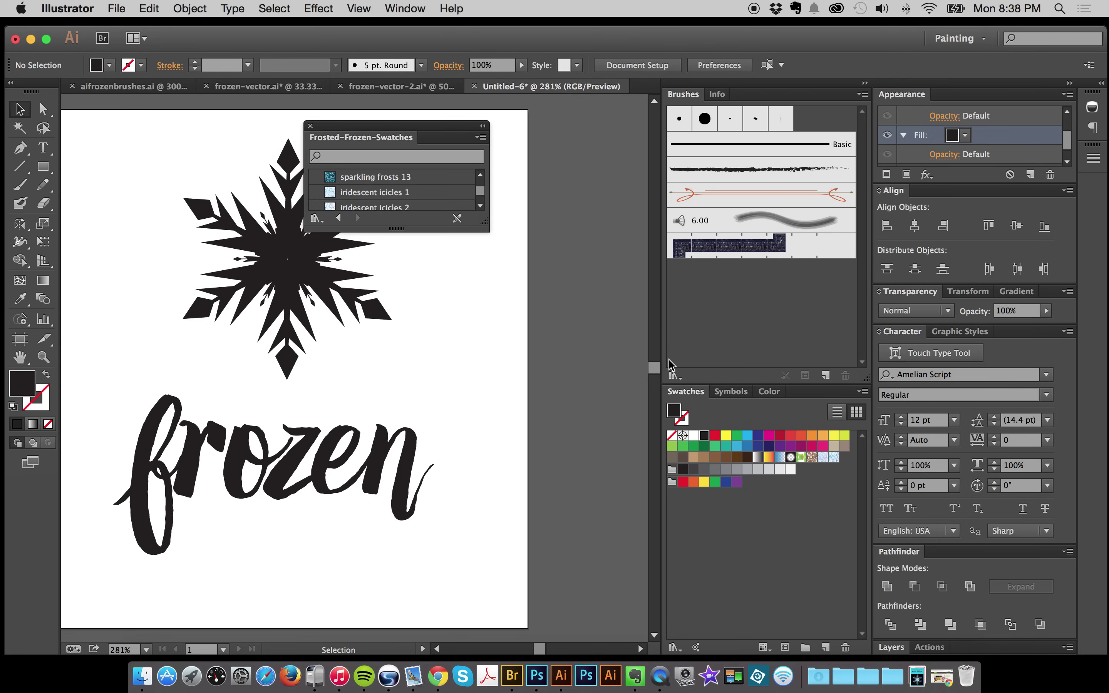
# Step: Dock the Frosted-Frozen-Swatches library as its own full-height column beside the brushes and adjust the column widths
pyautogui.moveTo(342, 137); pyautogui.dragTo(730, 397)
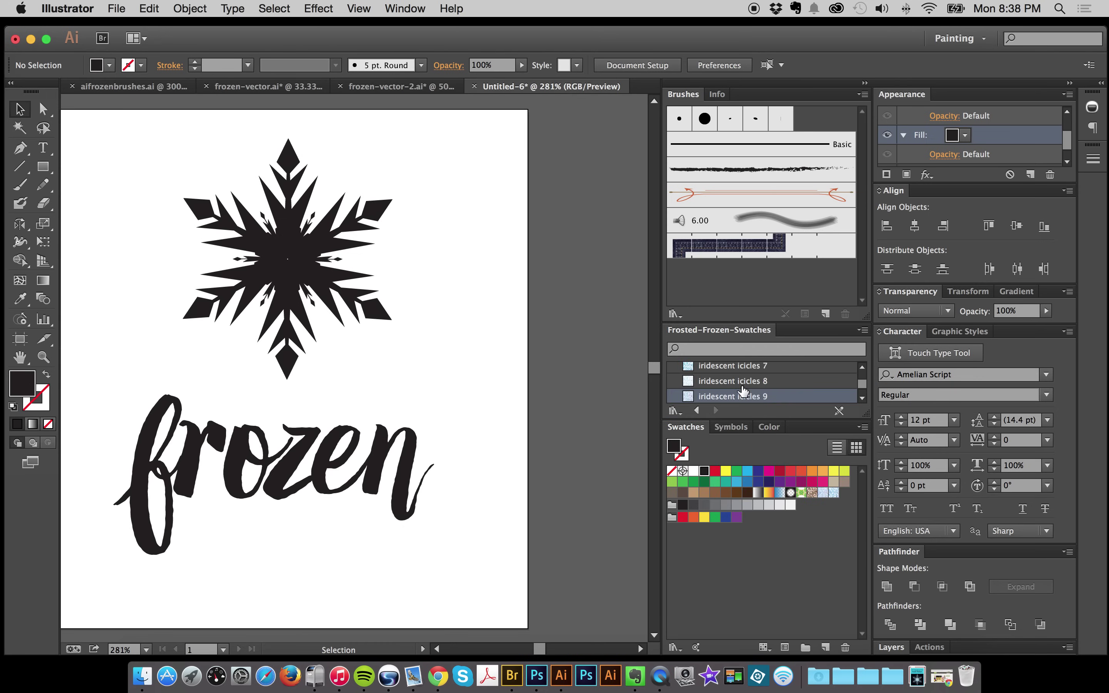
pyautogui.moveTo(717, 331)
pyautogui.mouseDown()
pyautogui.moveTo(701, 117)
pyautogui.moveTo(653, 159)
pyautogui.mouseUp()
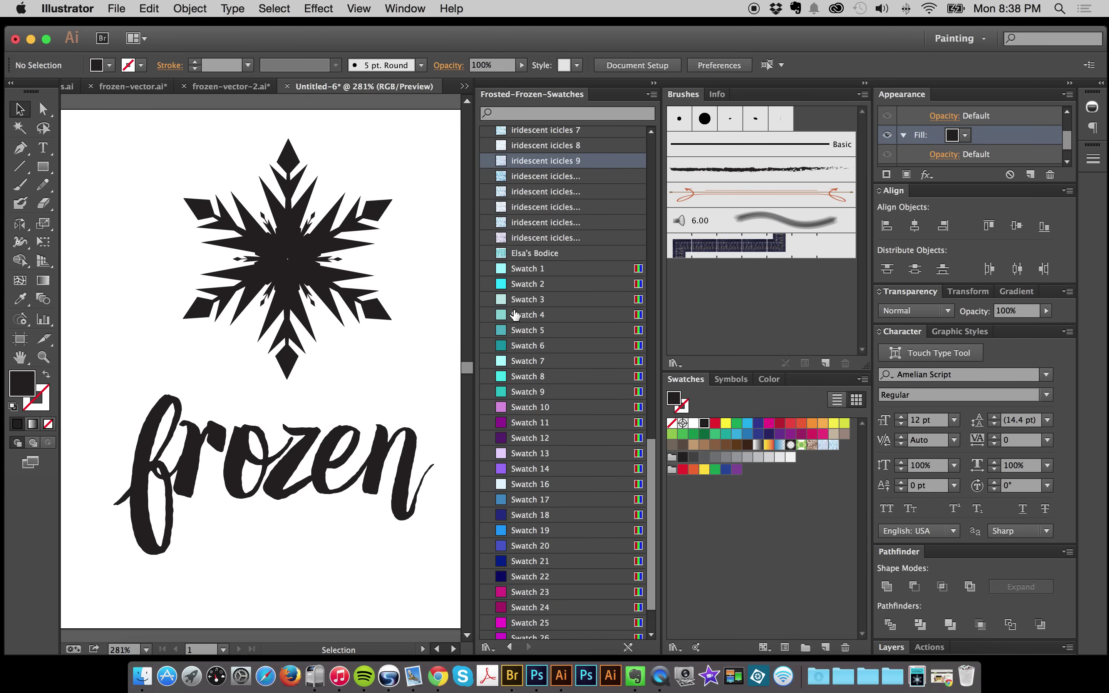
pyautogui.moveTo(663, 334); pyautogui.dragTo(816, 339)
# Step: Preview the Frosted-Frozen-Swatches library in Small Thumbnail View and return it to Small List View
pyautogui.scroll(10, 633, 343)
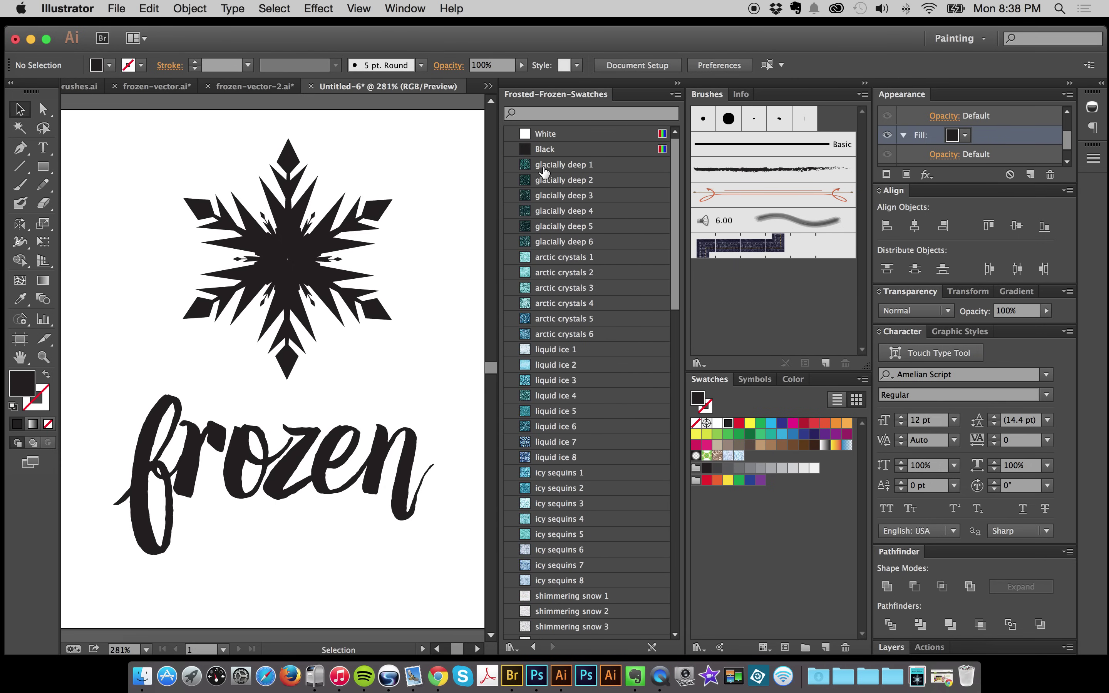
pyautogui.click(673, 95)
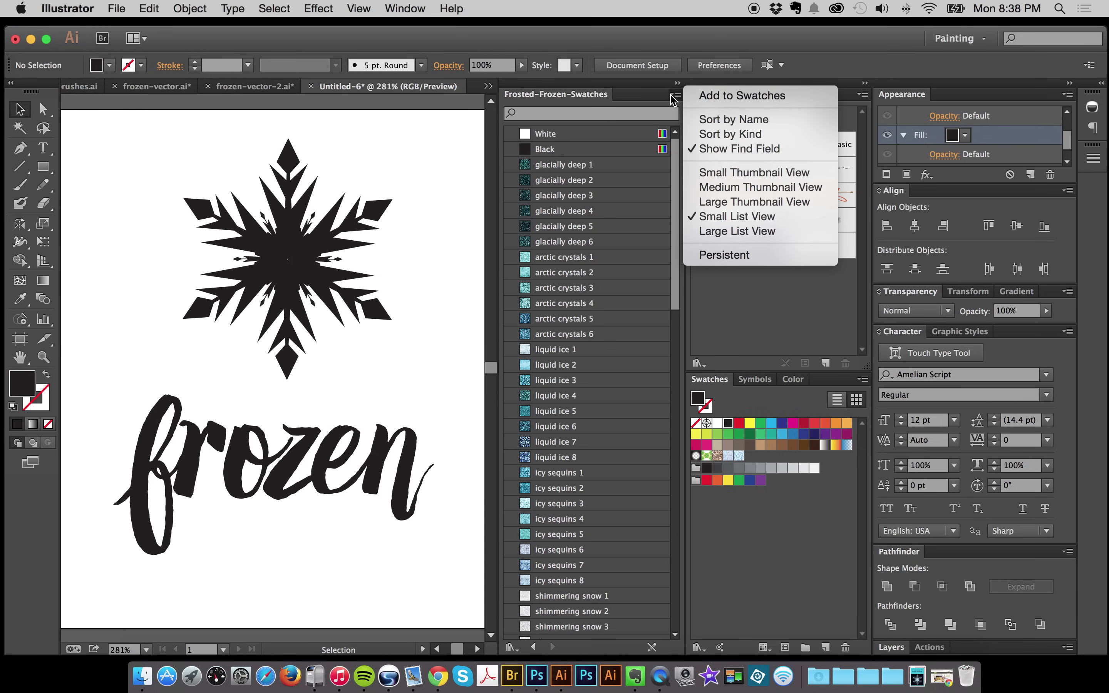
pyautogui.click(672, 97)
pyautogui.click(672, 97)
pyautogui.click(725, 171)
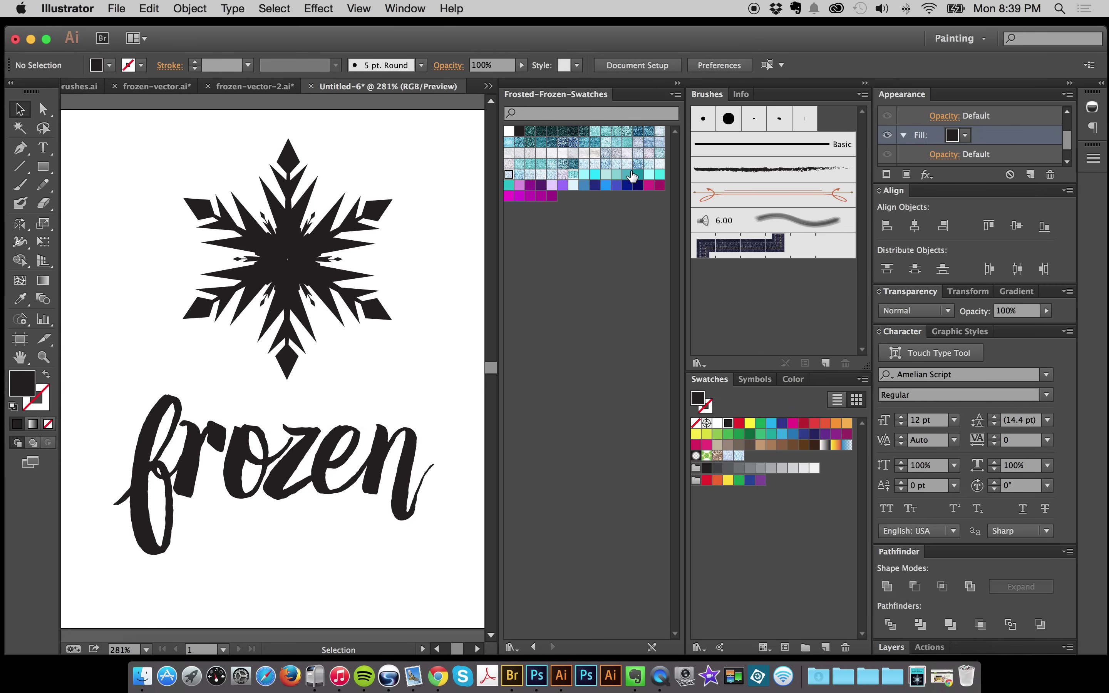
pyautogui.click(678, 96)
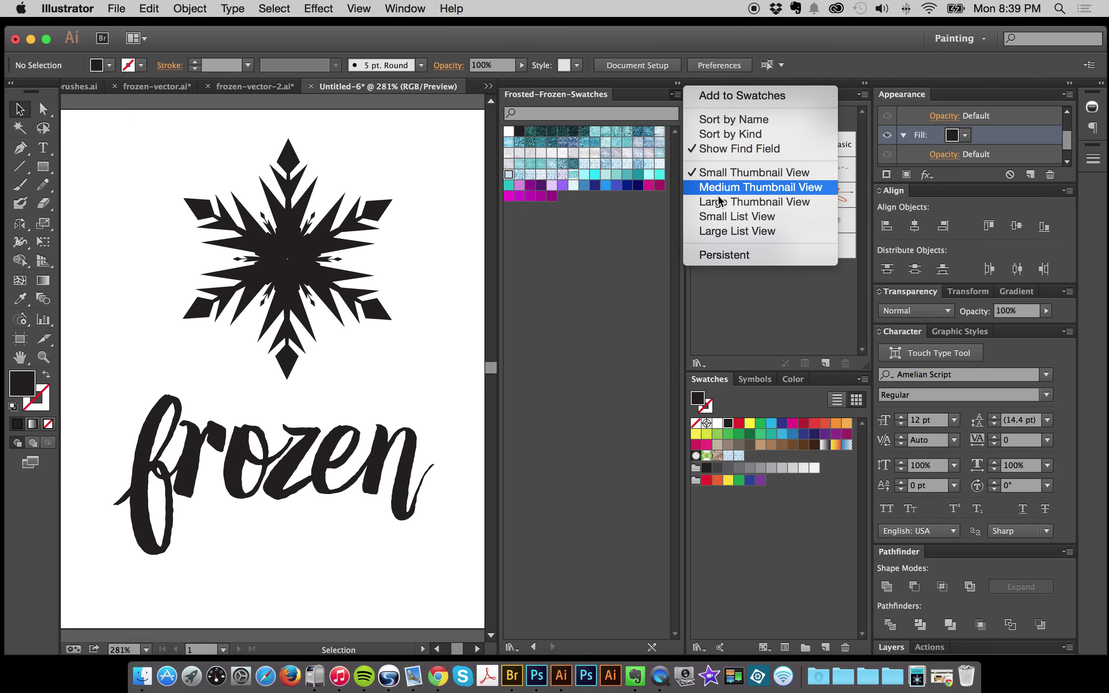
pyautogui.click(719, 218)
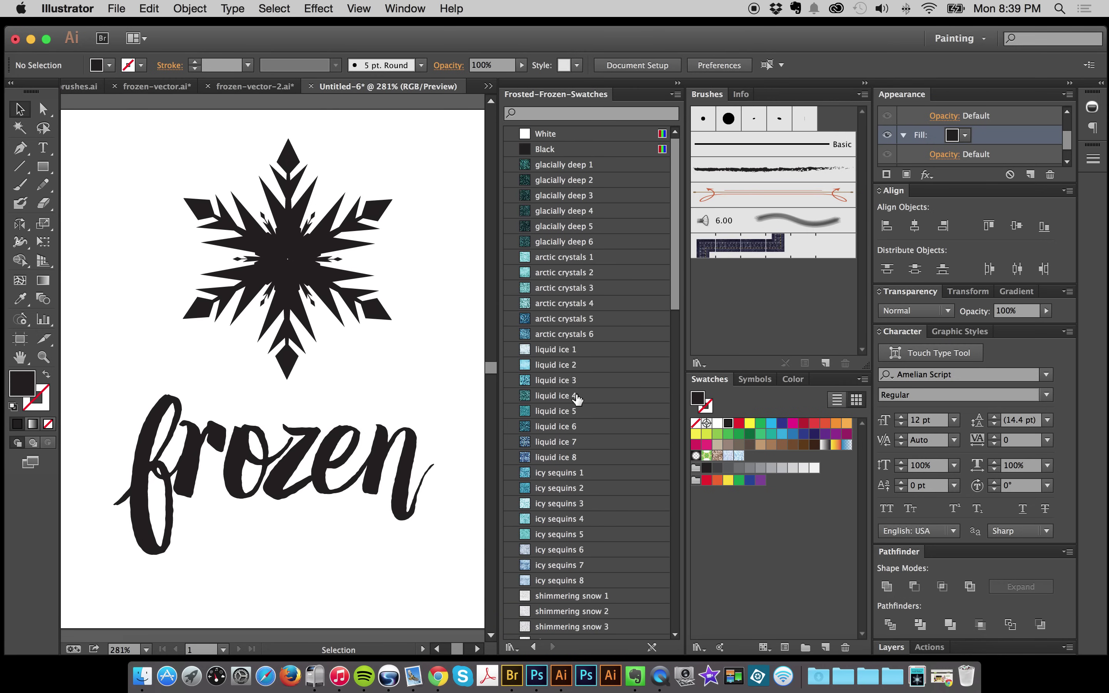
# Step: Select the vector snowflake and try the pattern fills arctic crystals 1, arctic crystals 6 and liquid ice 5 on it
pyautogui.hscroll(5, 274, 347)
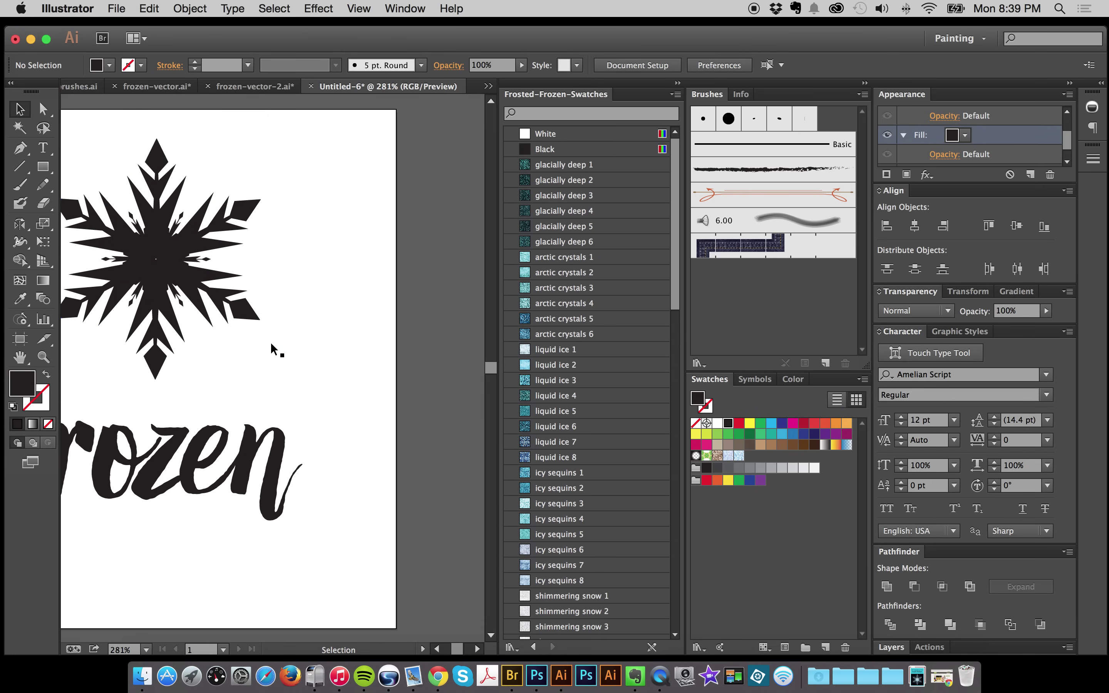
pyautogui.hscroll(-4, 273, 345)
pyautogui.moveTo(136, 106); pyautogui.dragTo(183, 202)
pyautogui.hscroll(-3, 480, 321)
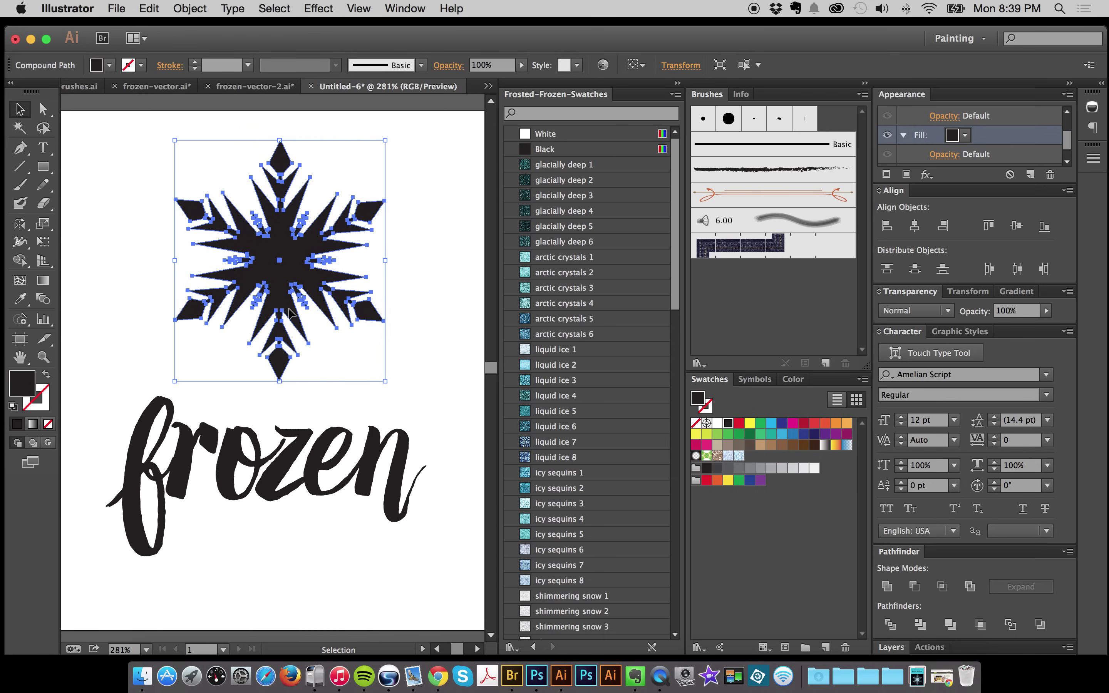
pyautogui.click(563, 258)
pyautogui.click(566, 334)
pyautogui.click(569, 415)
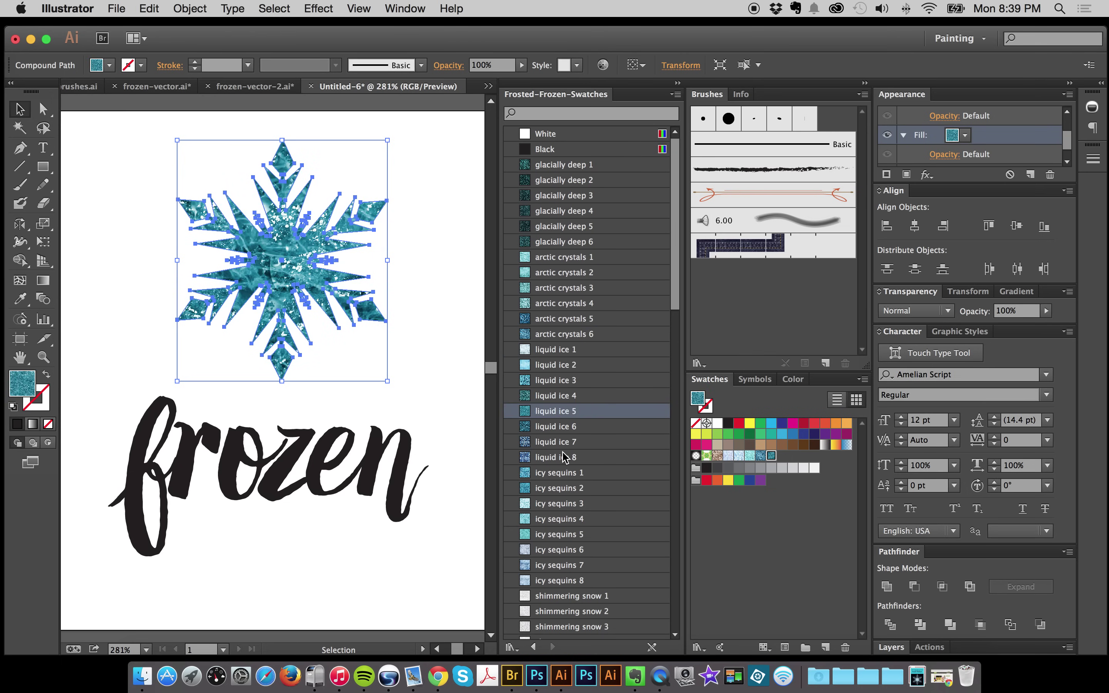
pyautogui.scroll(-1, 567, 458)
pyautogui.click(440, 421)
pyautogui.click(215, 243)
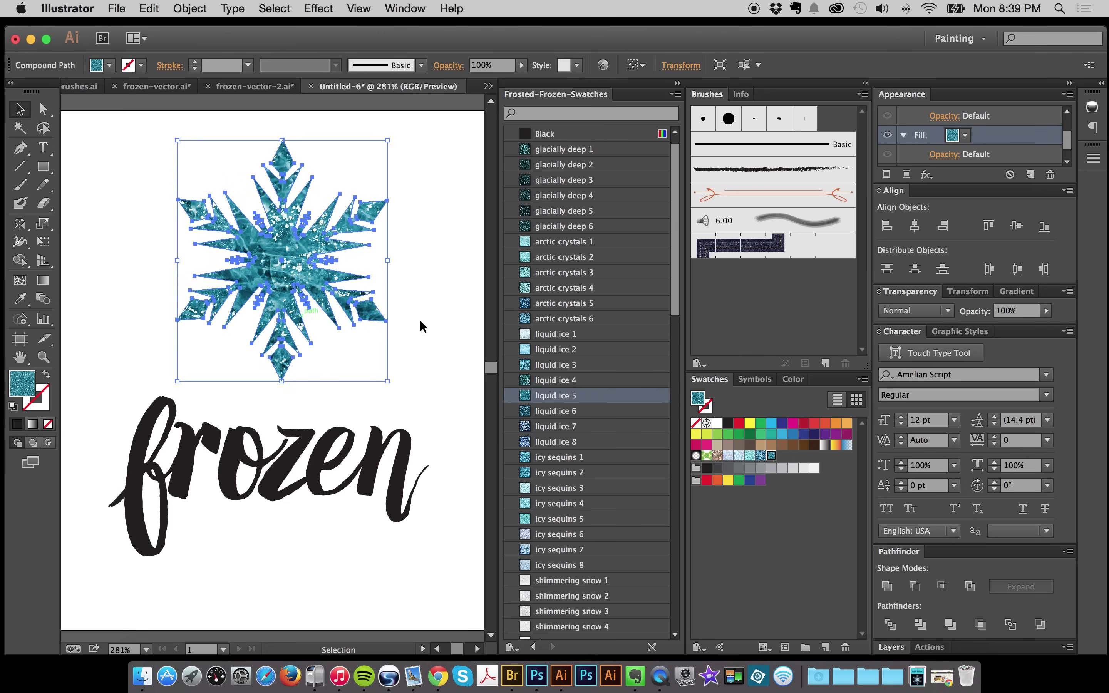
# Step: Fill the snowflake with icy sequins 1, then change the fill back to liquid ice 5 and deselect it
pyautogui.click(444, 278)
pyautogui.click(308, 359)
pyautogui.click(564, 457)
pyautogui.click(416, 297)
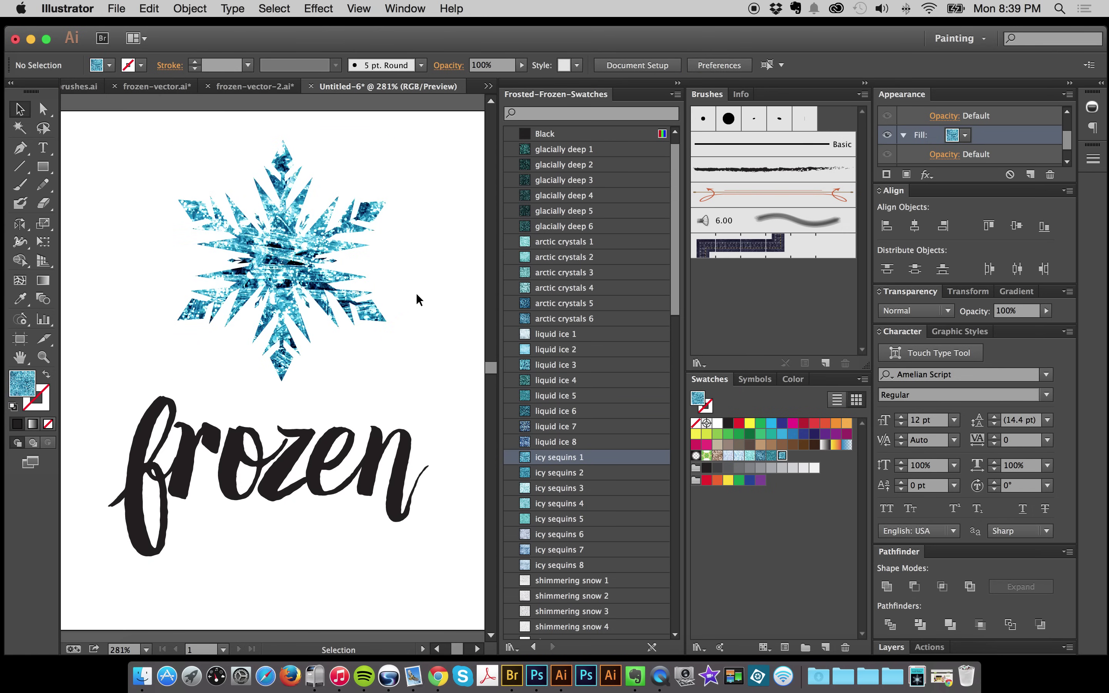
pyautogui.moveTo(413, 198); pyautogui.dragTo(317, 308)
pyautogui.click(570, 397)
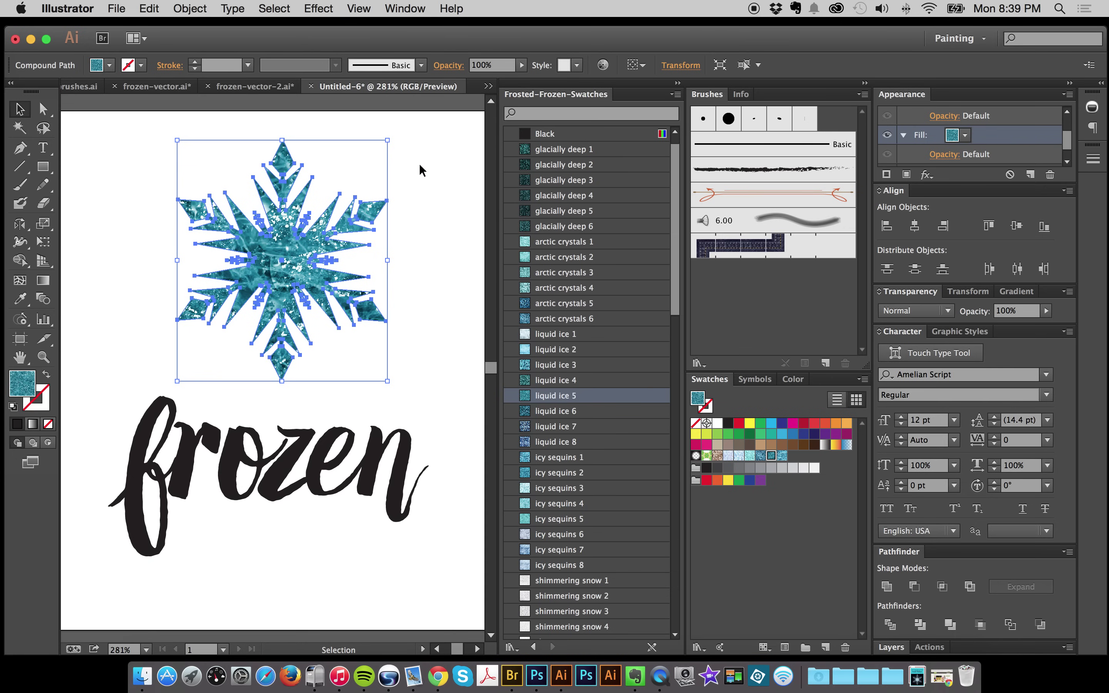
pyautogui.click(435, 239)
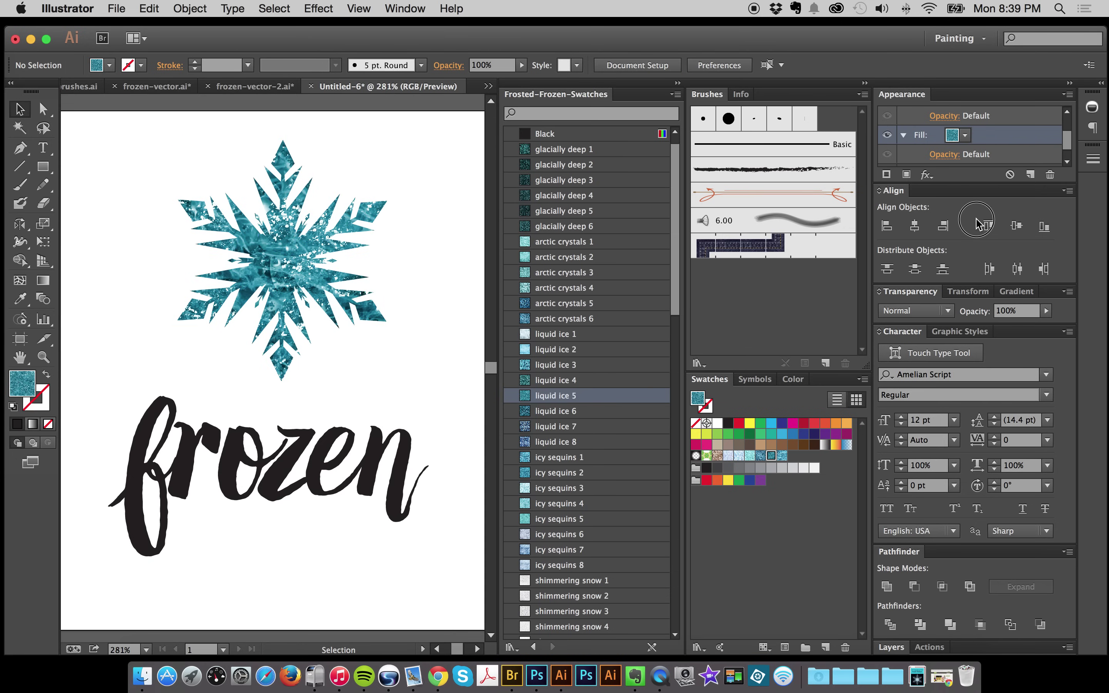
# Step: Group the Appearance panel with the Align panel so that all appearance attributes are visible at once
pyautogui.scroll(2, 985, 151)
pyautogui.scroll(-2, 953, 159)
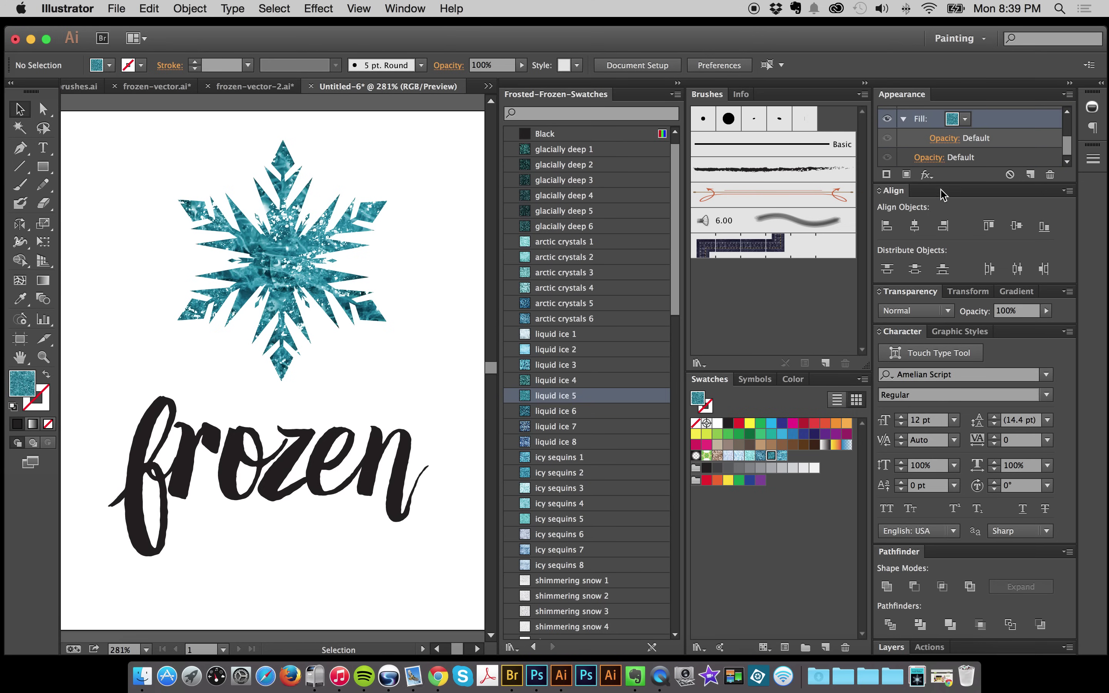
pyautogui.moveTo(894, 89); pyautogui.dragTo(908, 196)
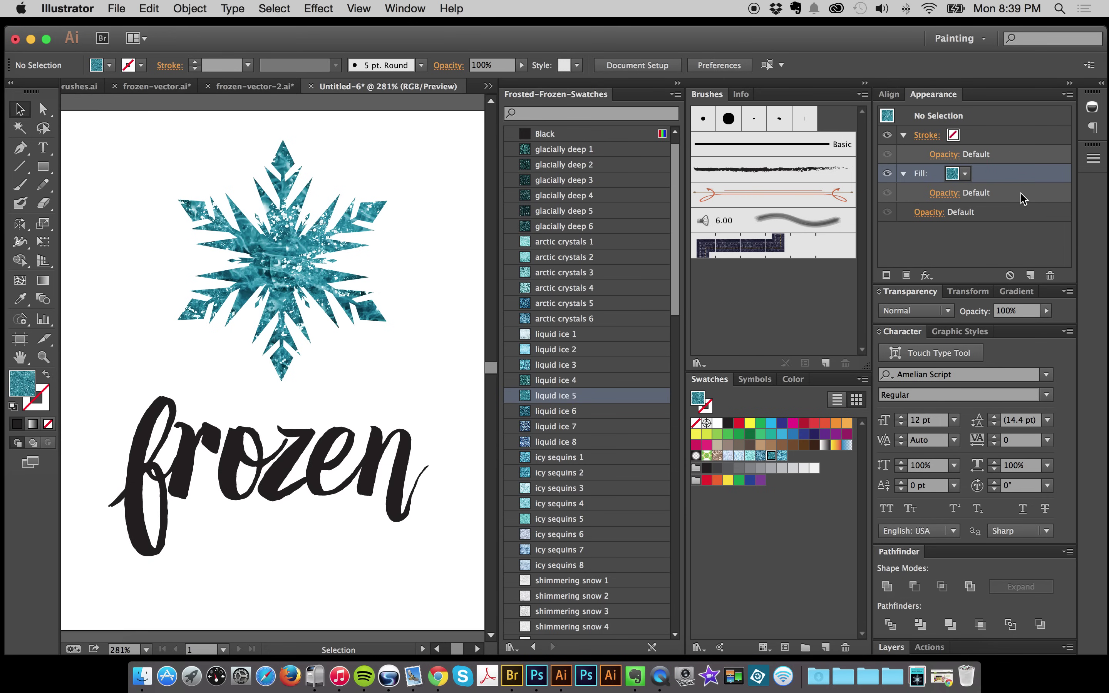
# Step: Reselect the snowflake and try the fills arctic crystals 5, icy sequins 1, liquid ice 4 and liquid ice 2
pyautogui.click(331, 295)
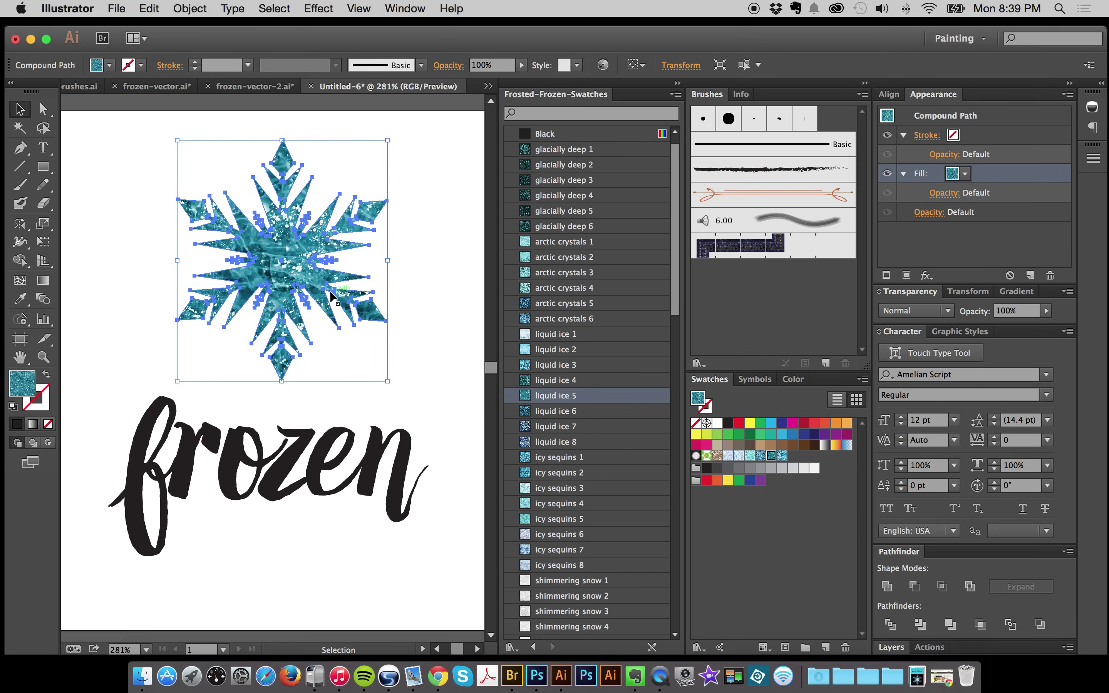
pyautogui.click(404, 209)
pyautogui.click(308, 299)
pyautogui.click(564, 303)
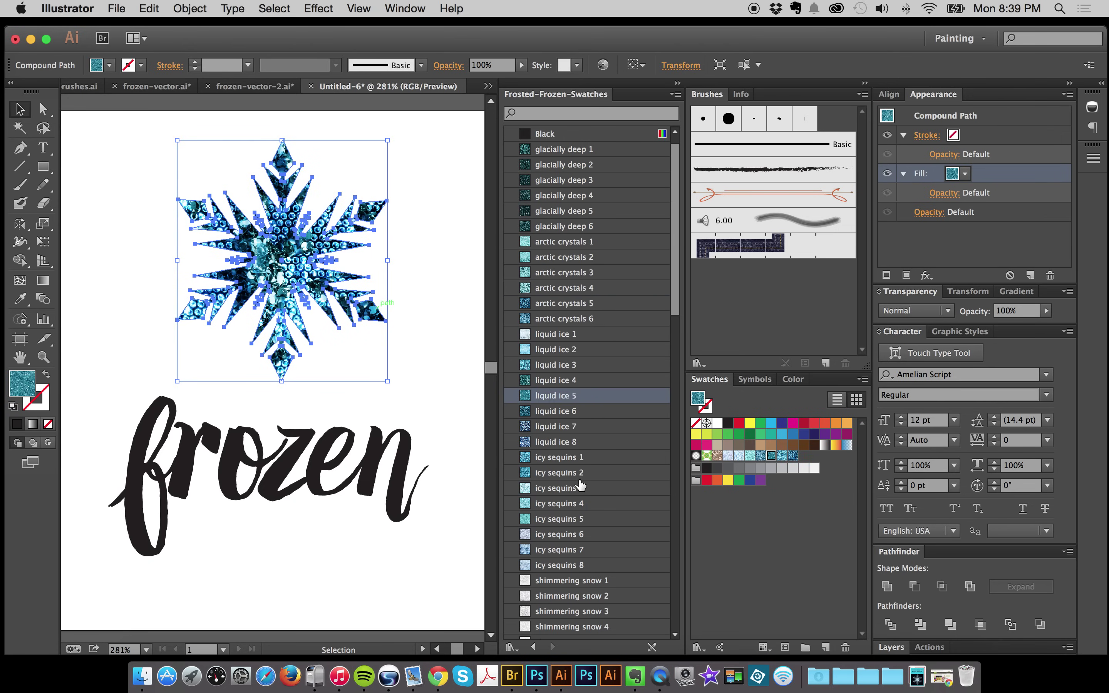
pyautogui.click(585, 458)
pyautogui.click(576, 383)
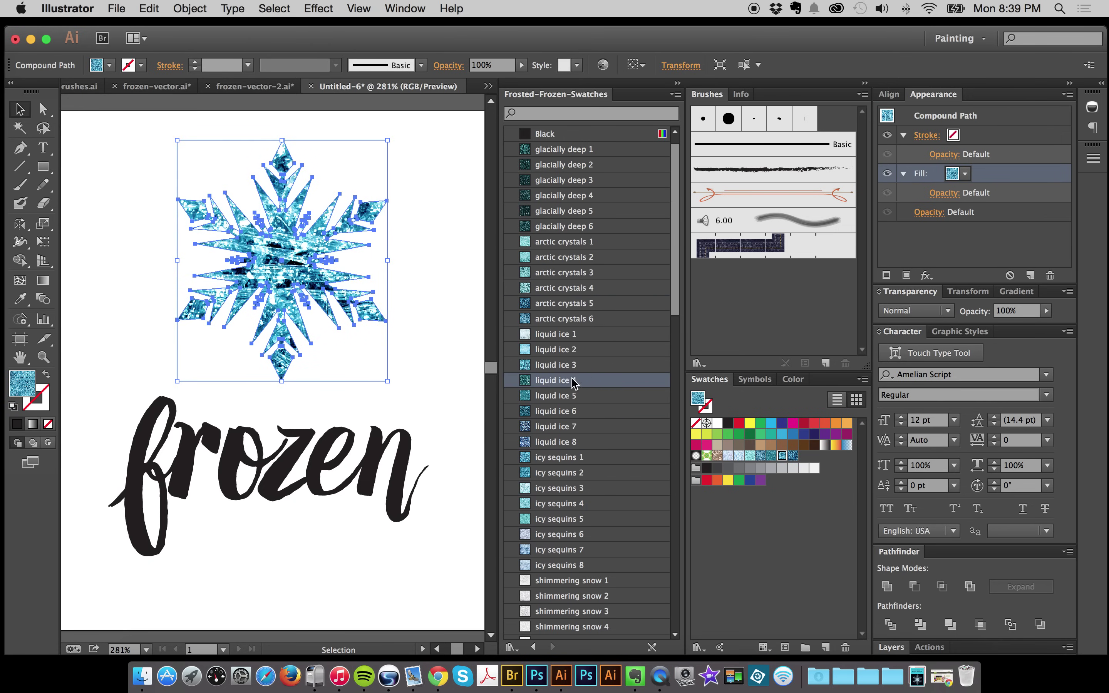
pyautogui.click(579, 353)
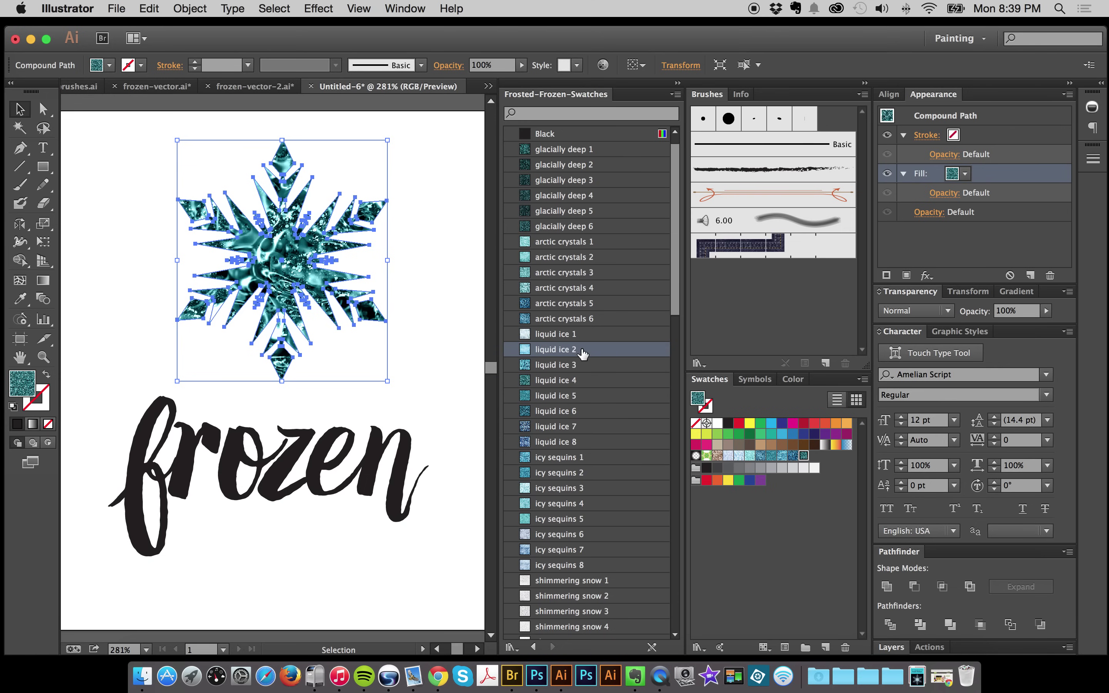
# Step: Fill the snowflake with the glacially deep 5 pattern, check it deselected, and select the snowflake again
pyautogui.click(577, 213)
pyautogui.click(152, 177)
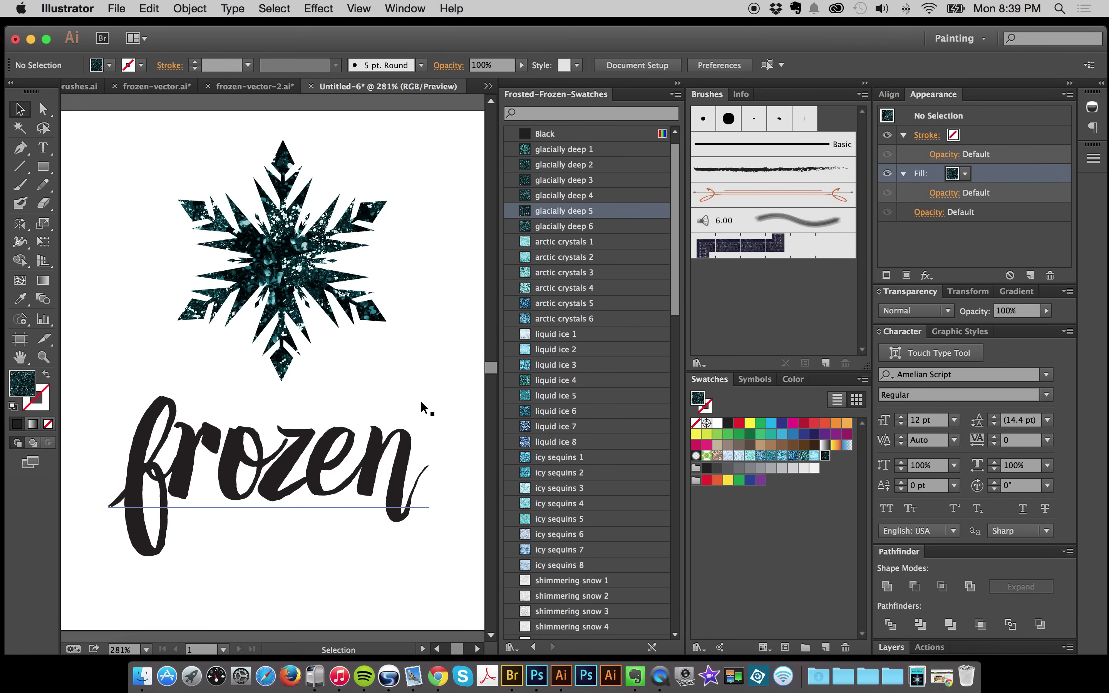
pyautogui.click(368, 335)
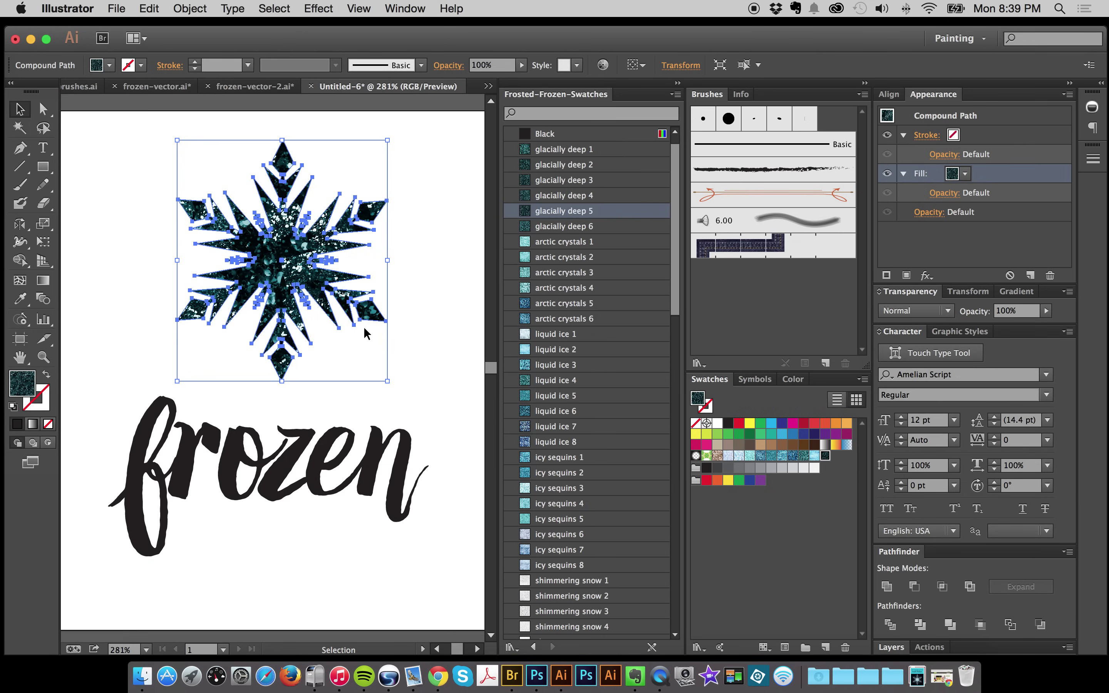
pyautogui.click(169, 173)
pyautogui.click(379, 334)
pyautogui.moveTo(404, 162); pyautogui.dragTo(343, 286)
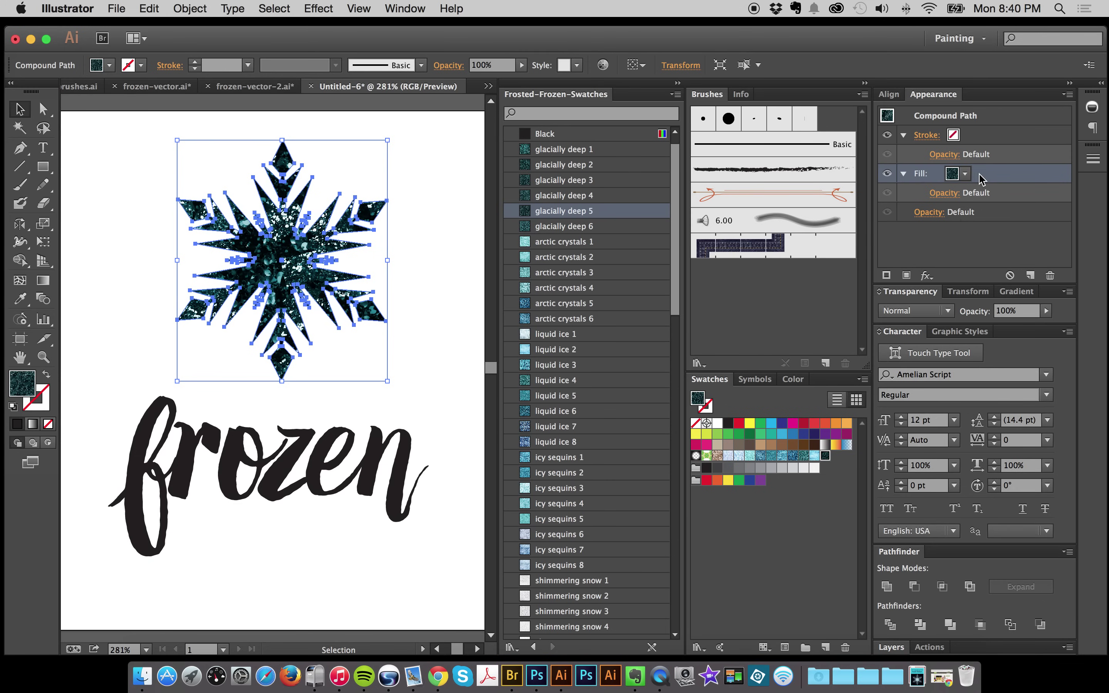
# Step: Add a second fill to the snowflake above the glacially deep 5 pattern and colour it with Swatch 10
pyautogui.click(953, 173)
pyautogui.click(907, 276)
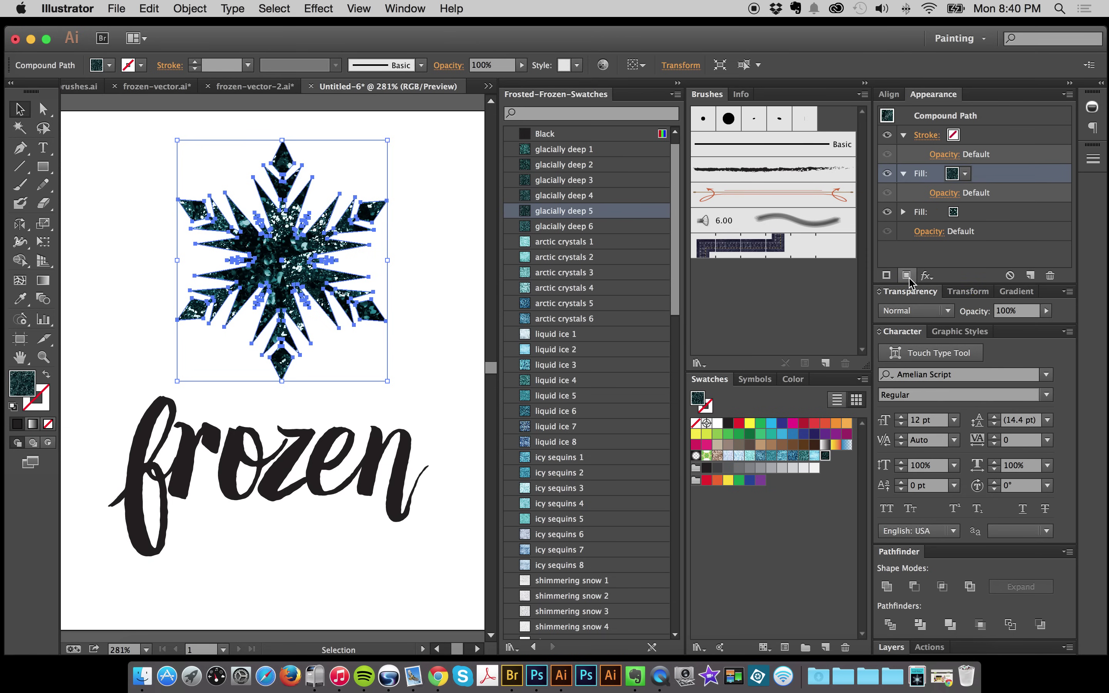
pyautogui.click(953, 174)
pyautogui.scroll(-1, 828, 227)
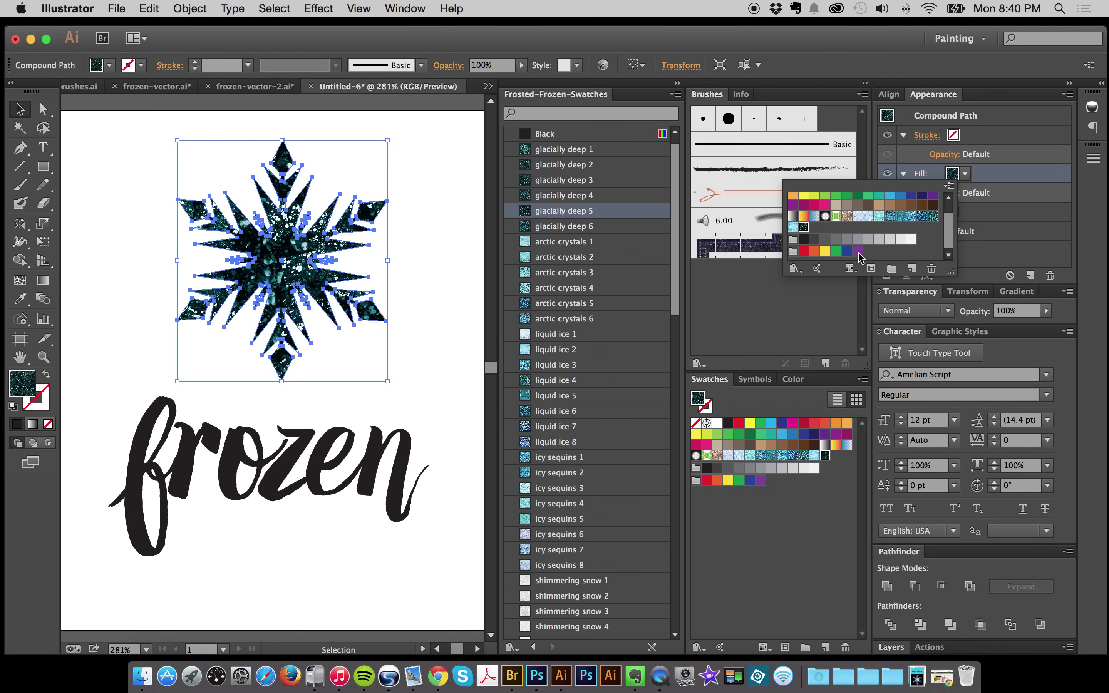
pyautogui.moveTo(675, 291); pyautogui.dragTo(670, 609)
pyautogui.click(576, 362)
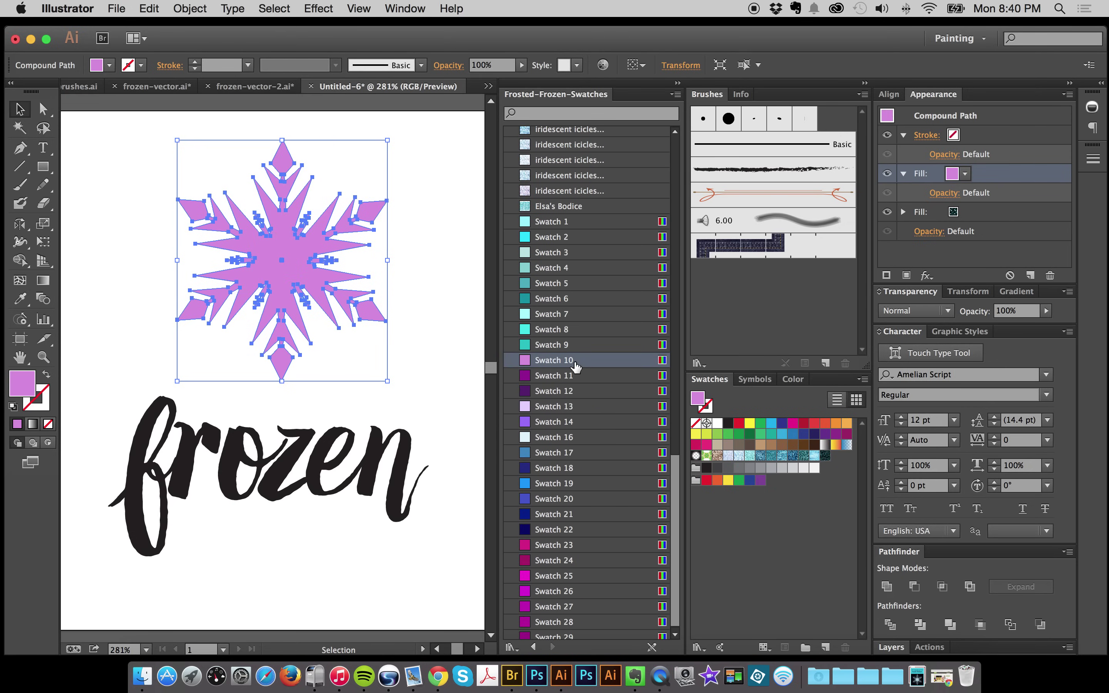
# Step: Set the blending mode of the snowflake's upper Swatch 10 fill to Hue and deselect the artwork
pyautogui.click(999, 198)
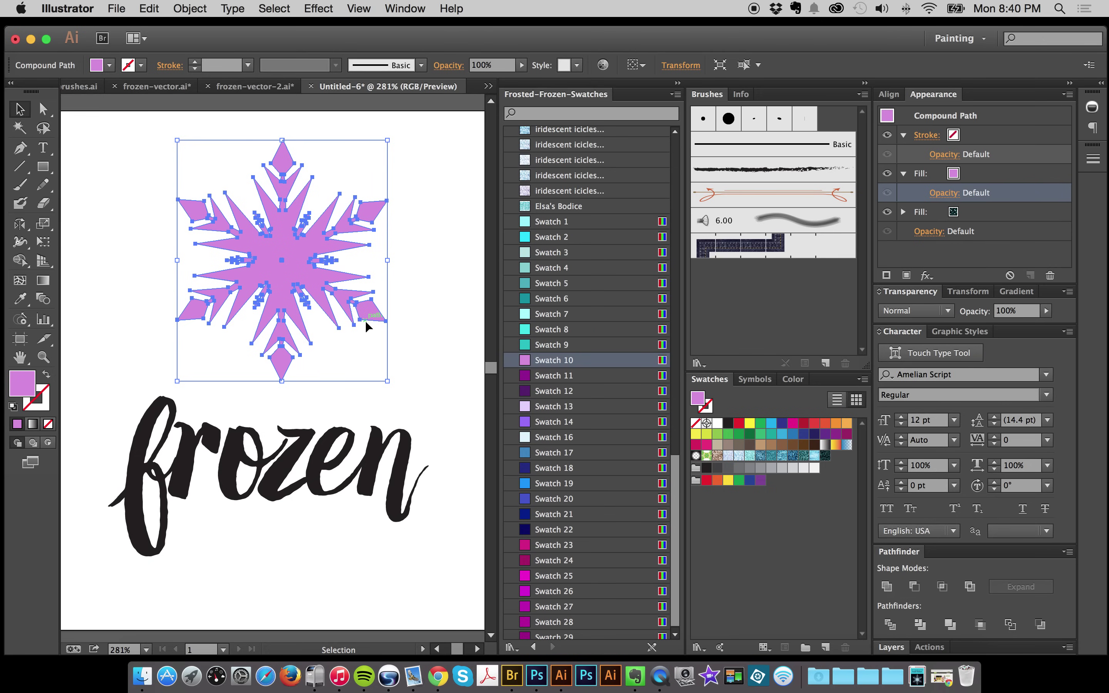
pyautogui.click(1001, 174)
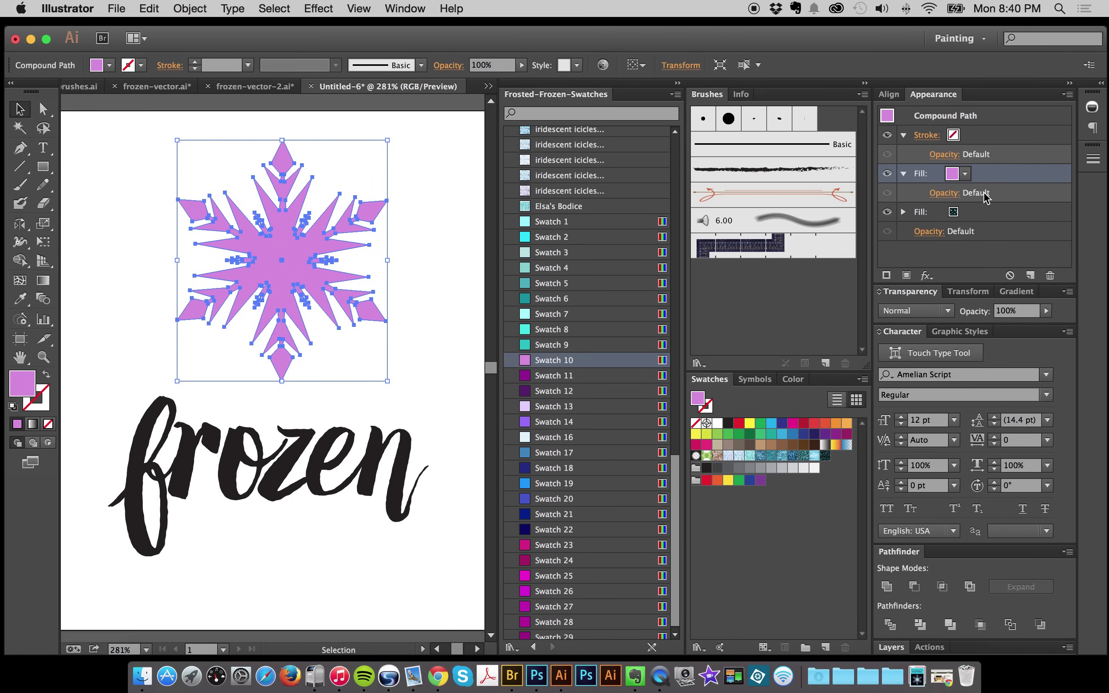
pyautogui.click(1005, 198)
pyautogui.click(1005, 179)
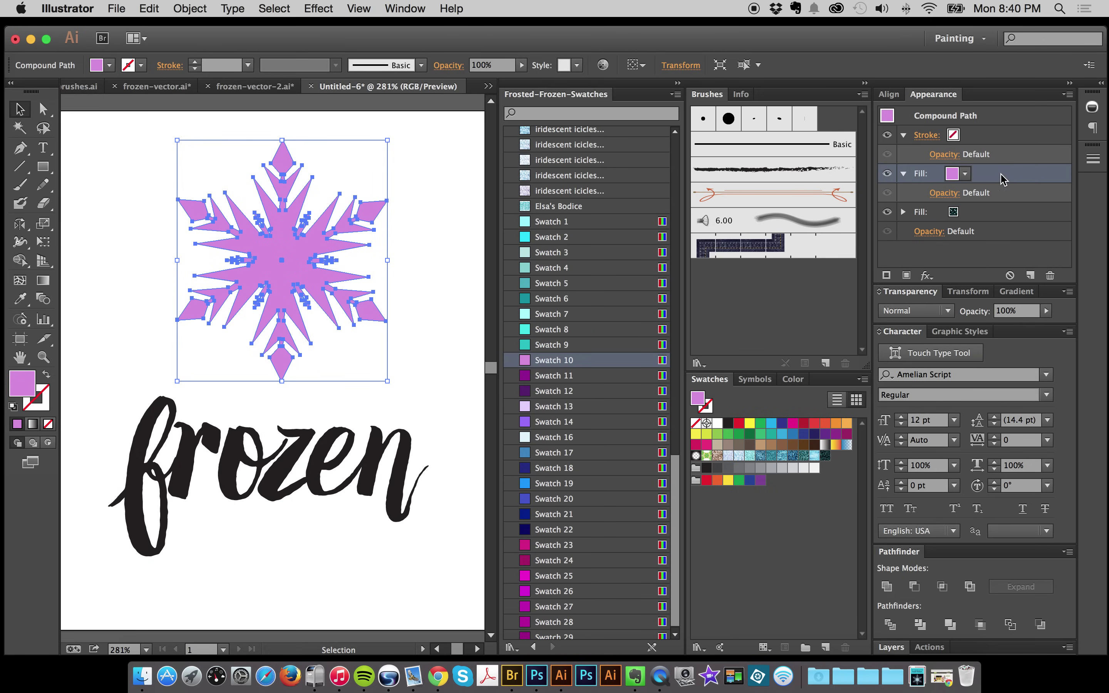
pyautogui.click(916, 310)
pyautogui.click(914, 550)
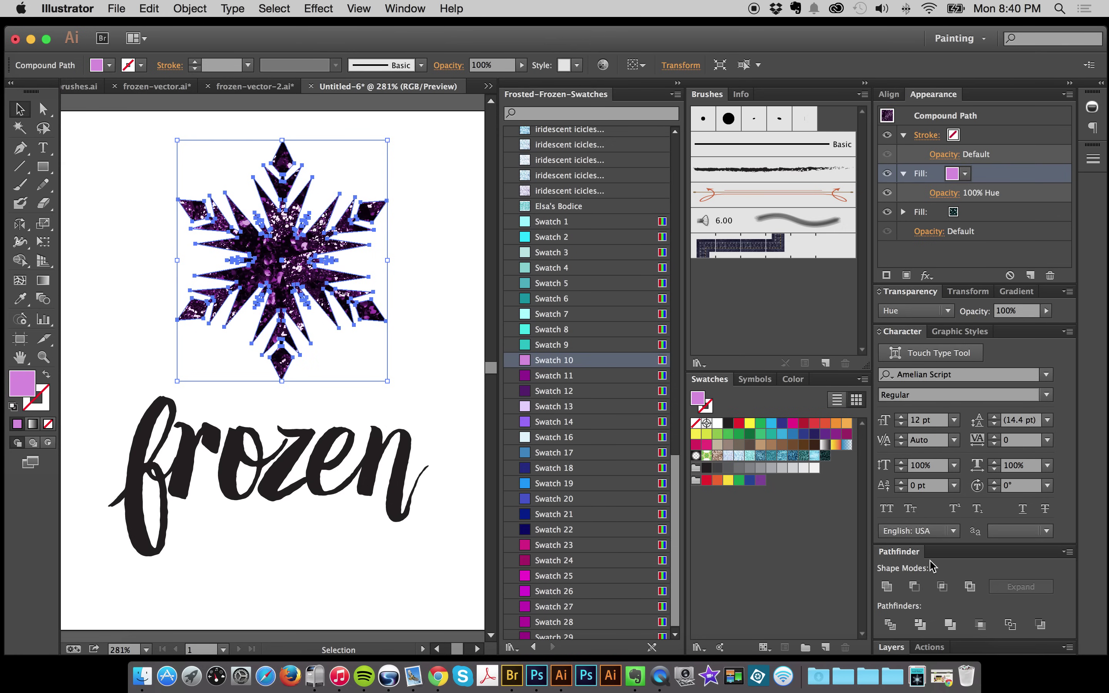
pyautogui.click(402, 230)
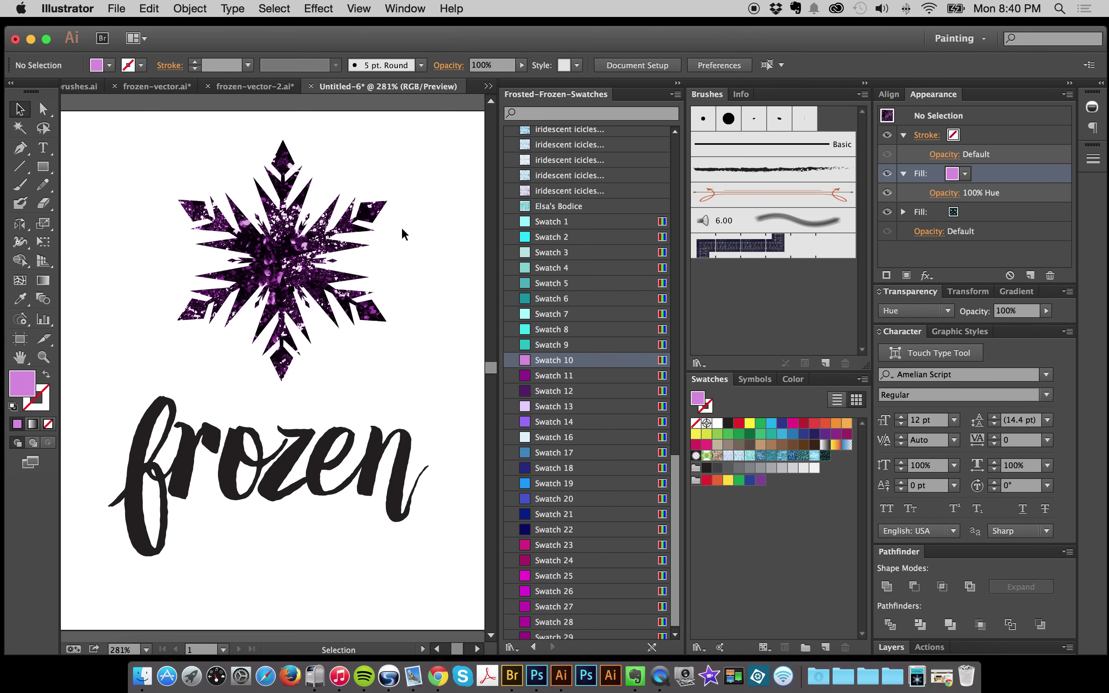
# Step: With nothing selected, try Swatch 18, 22, 12, 9 and 7 as the colour of the upper Hue-blended fill
pyautogui.click(952, 173)
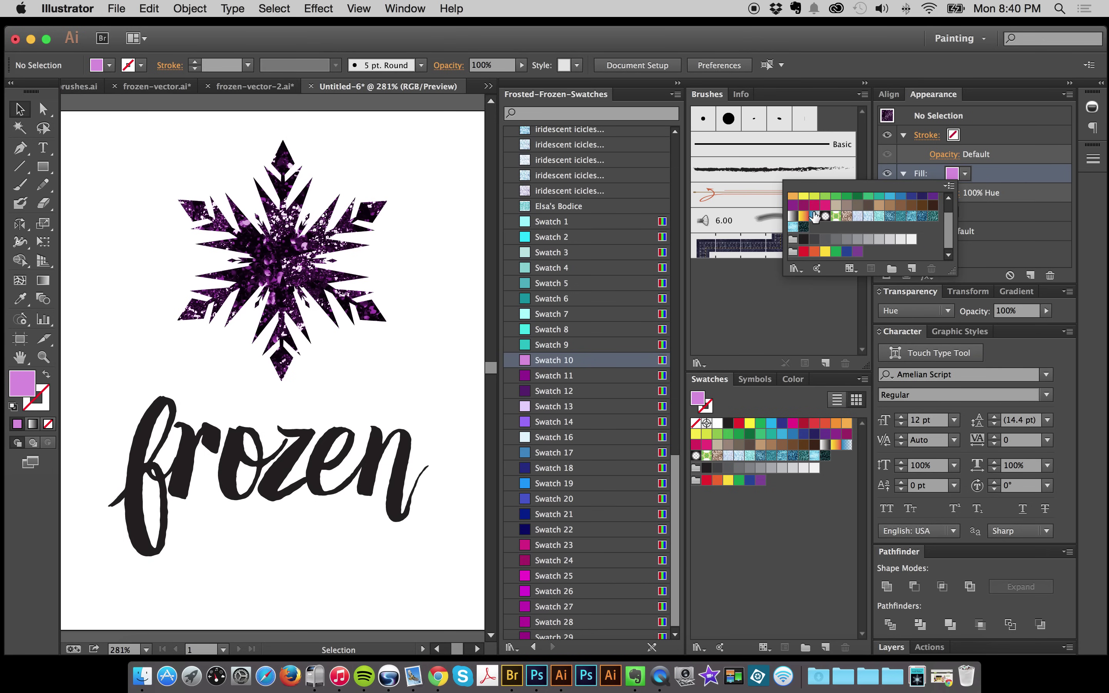
pyautogui.press('Escape')
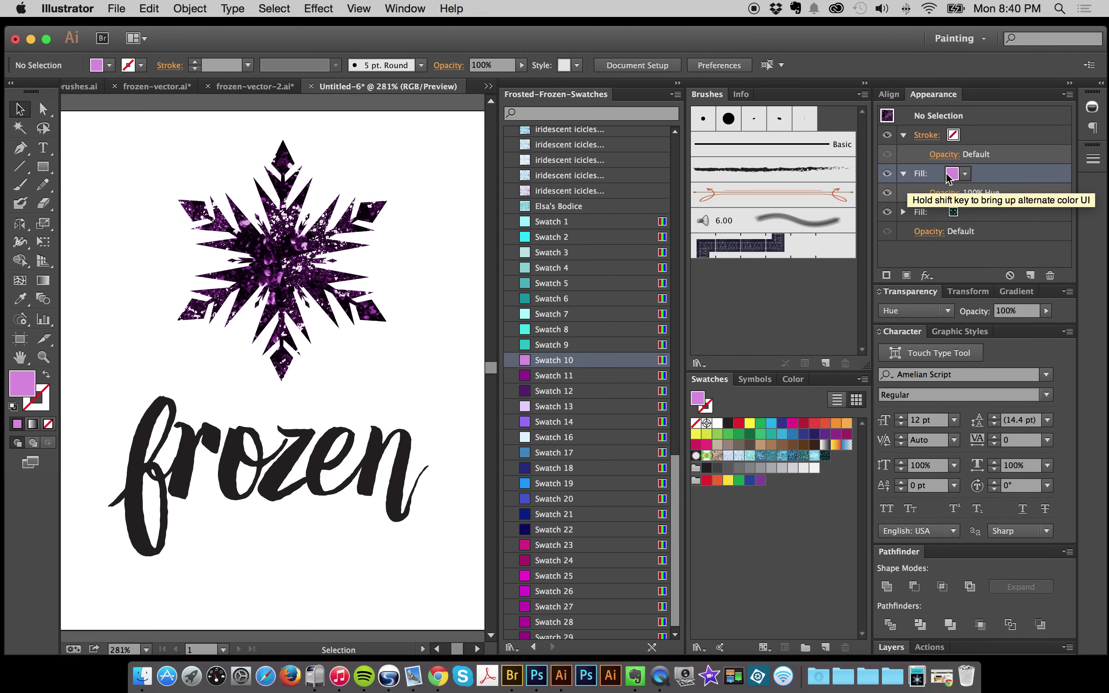
pyautogui.click(958, 174)
pyautogui.click(554, 468)
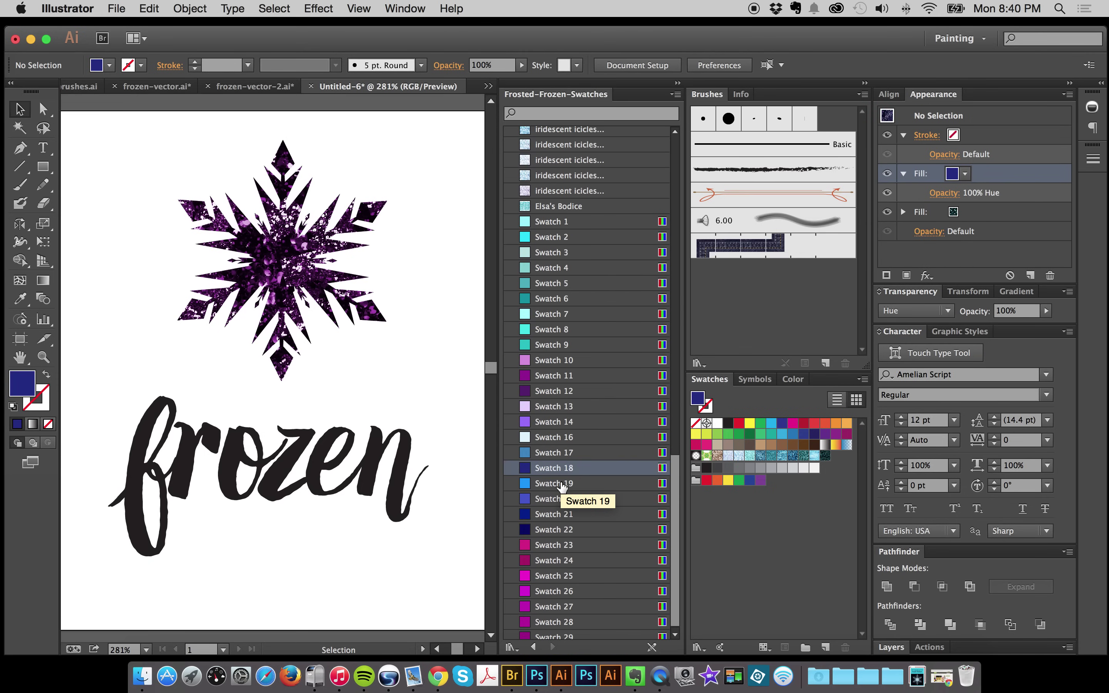
pyautogui.click(557, 530)
pyautogui.scroll(-1, 557, 535)
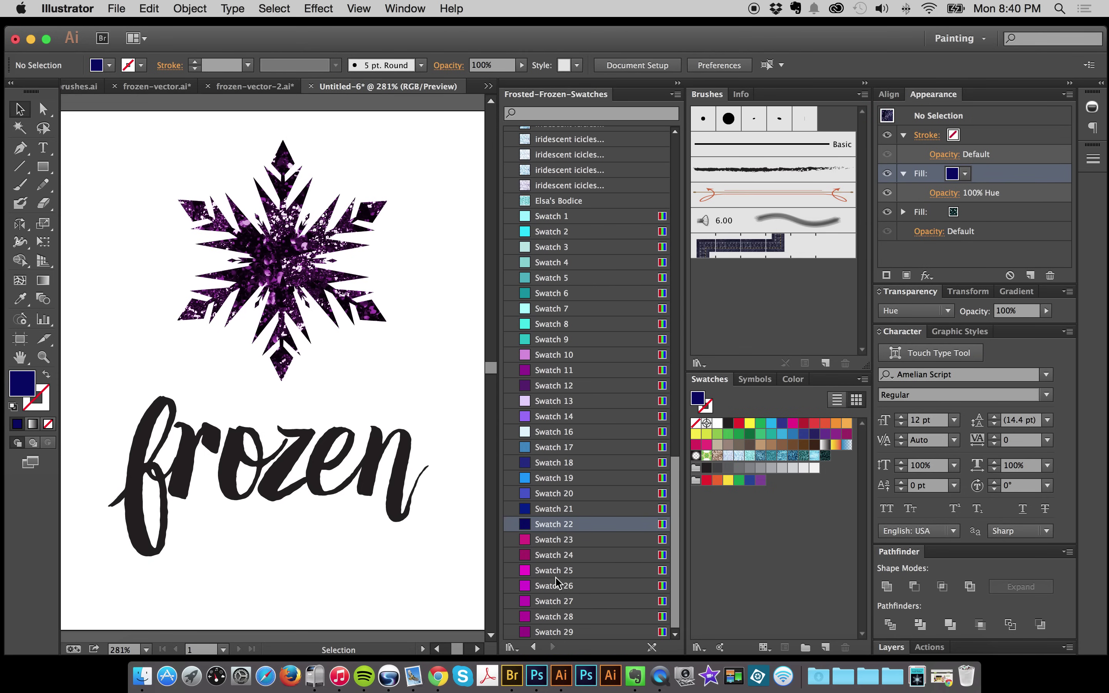
pyautogui.click(574, 385)
pyautogui.click(575, 339)
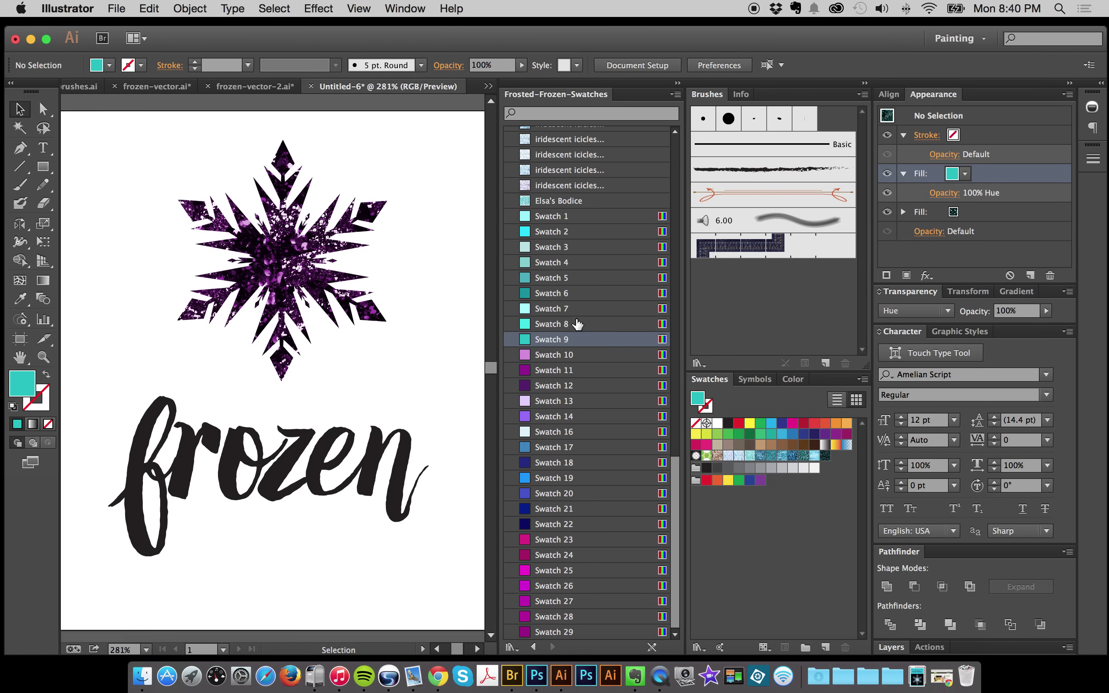
pyautogui.click(580, 309)
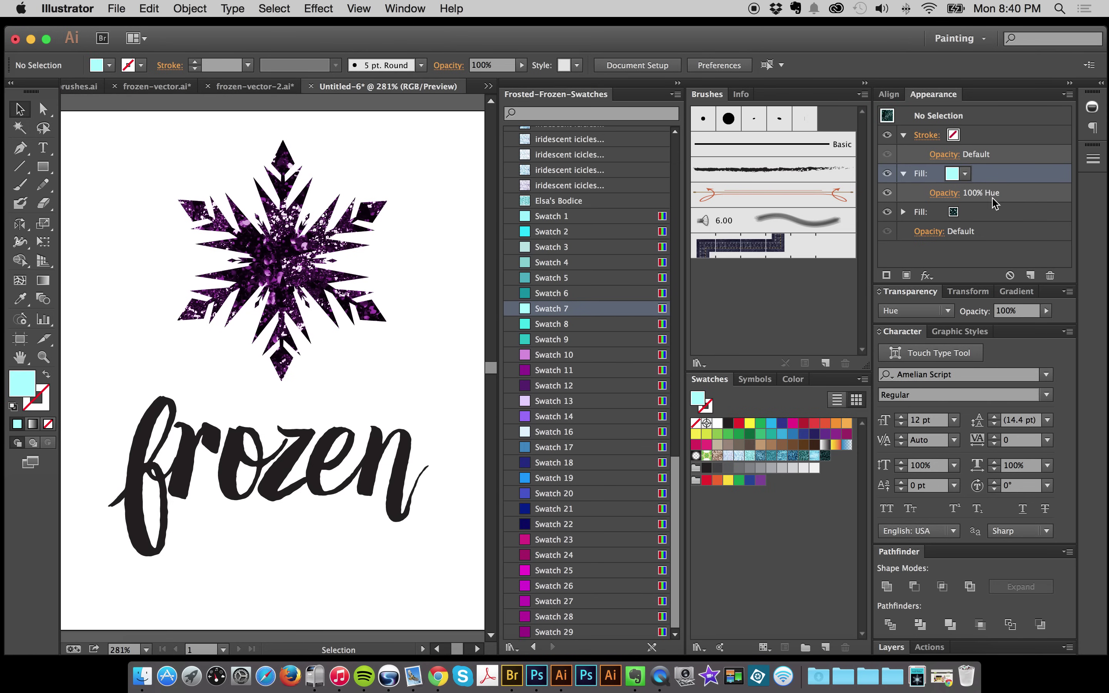
# Step: Recolour the snowflake's upper Hue-blended fill with Swatch 8, and check the artwork deselected, selected and deselected again
pyautogui.moveTo(388, 178); pyautogui.dragTo(238, 376)
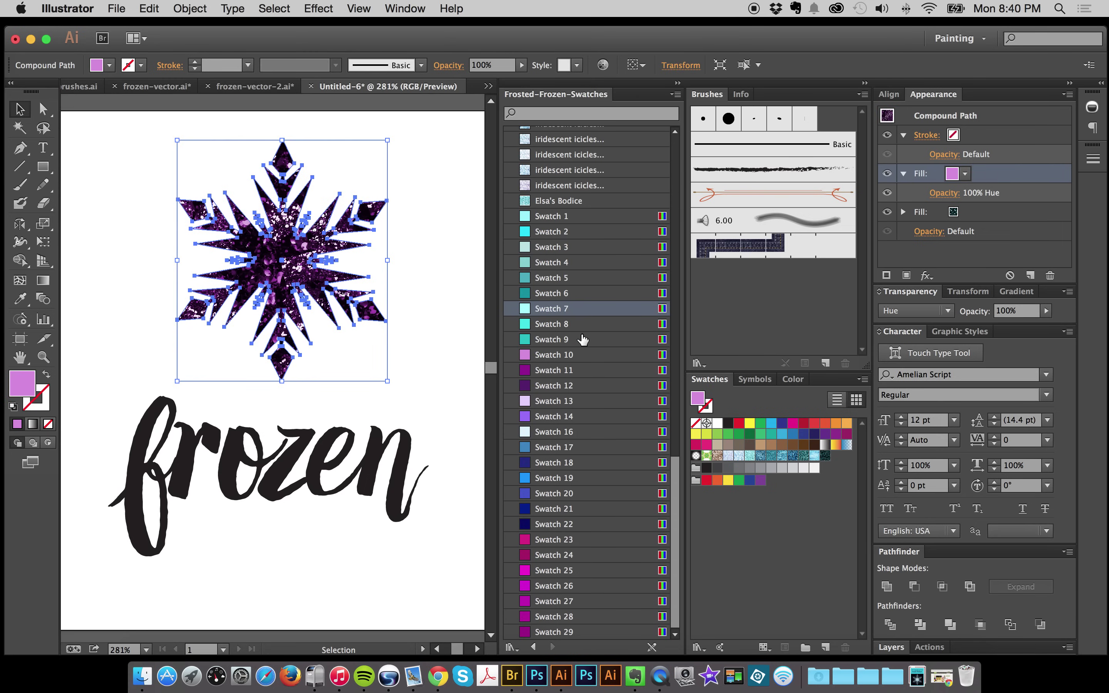
pyautogui.click(572, 326)
pyautogui.click(419, 228)
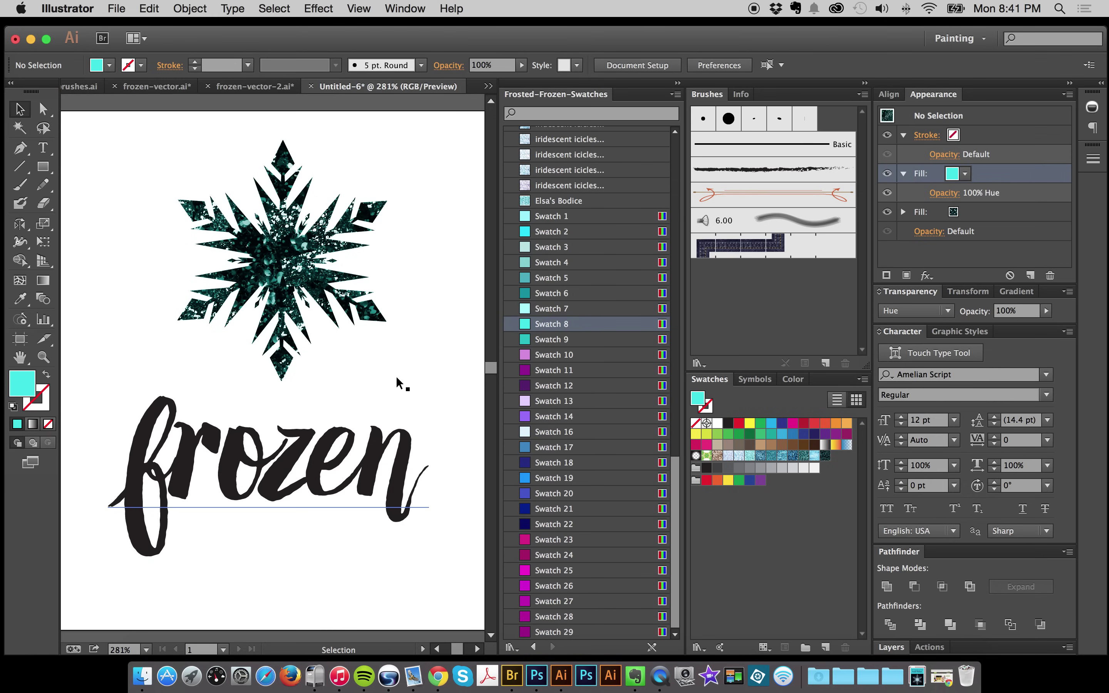
pyautogui.moveTo(400, 155); pyautogui.dragTo(222, 345)
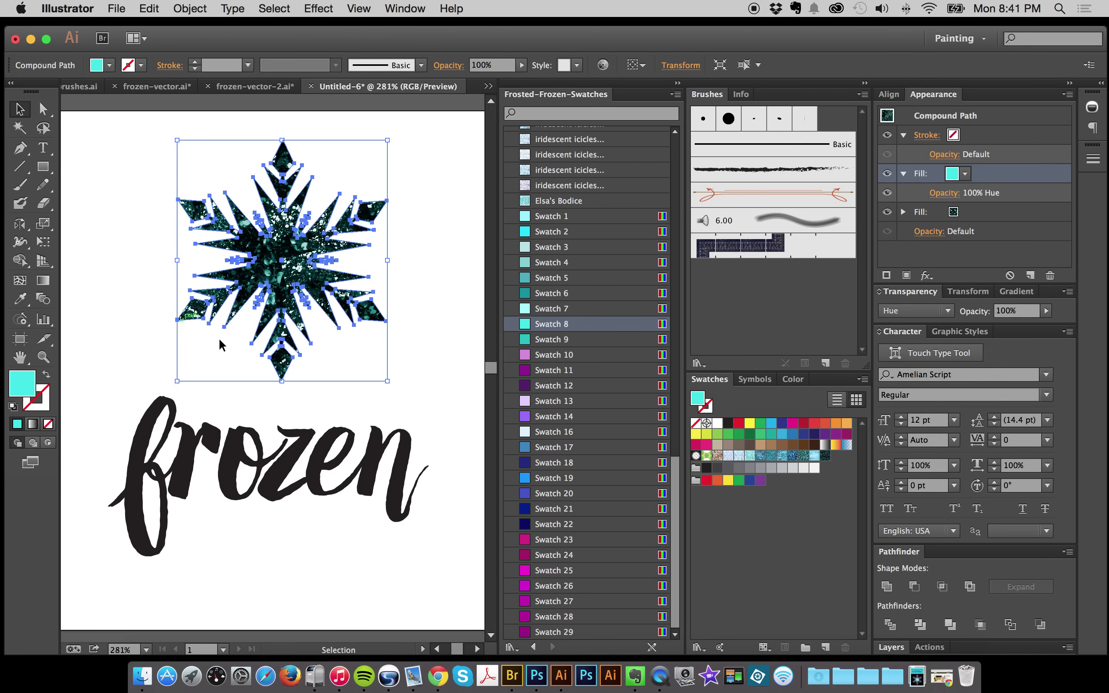
pyautogui.click(149, 192)
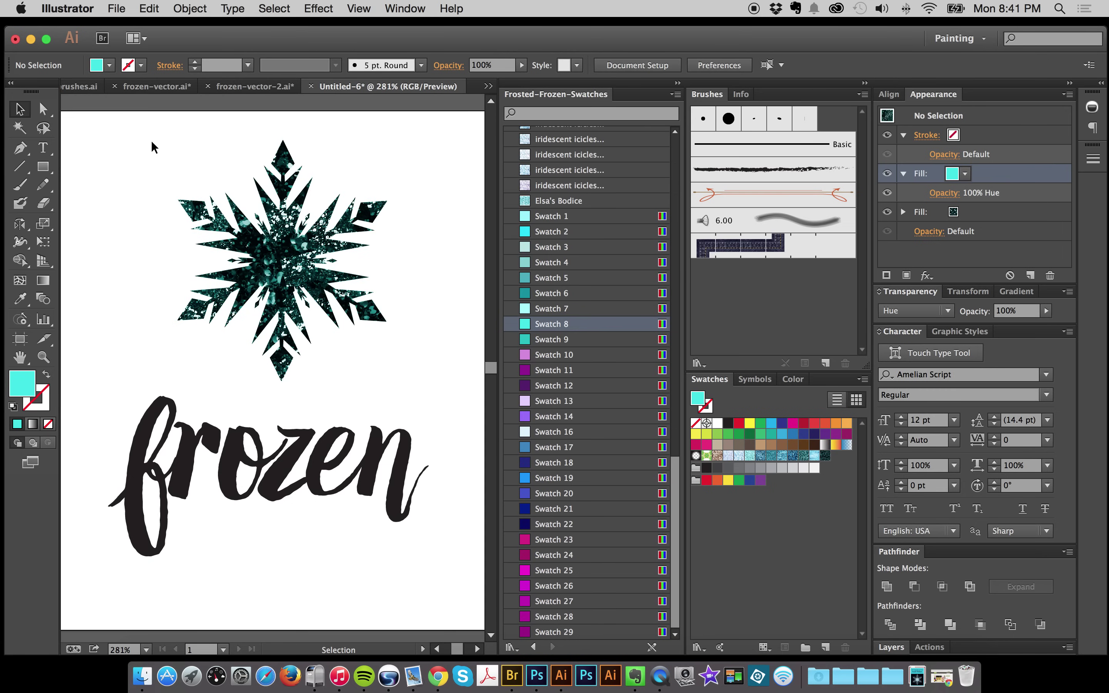
# Step: Select the snowflake and examine its stacked pattern fill and Hue-blended colour fill, finishing with the artwork deselected
pyautogui.moveTo(151, 139); pyautogui.dragTo(247, 286)
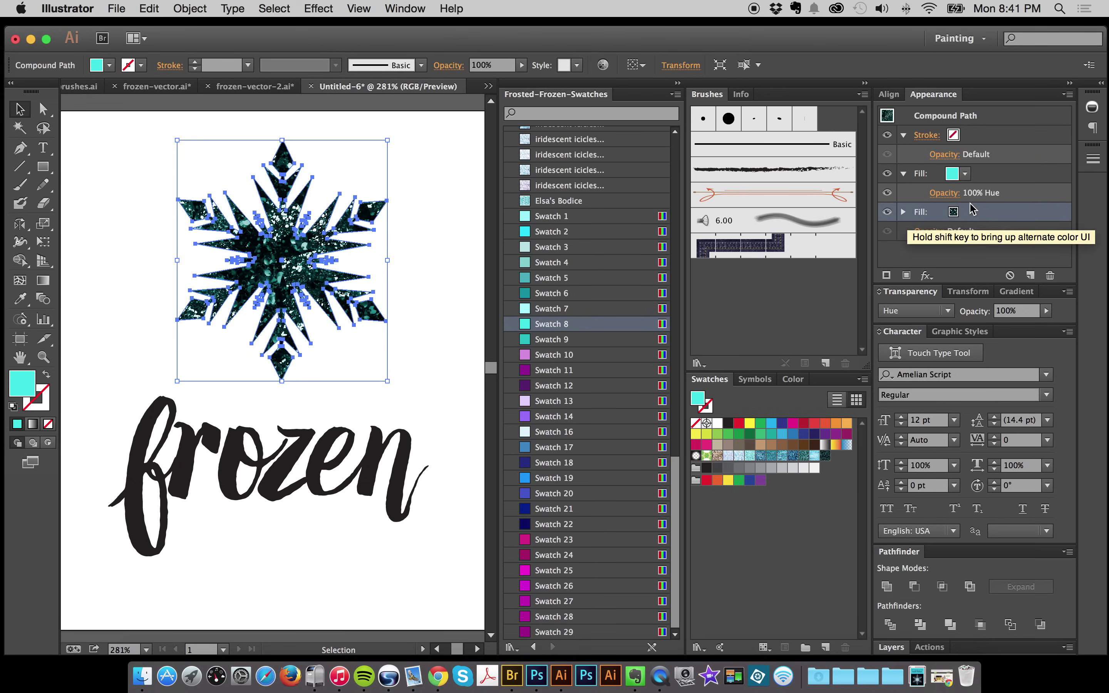
pyautogui.click(986, 214)
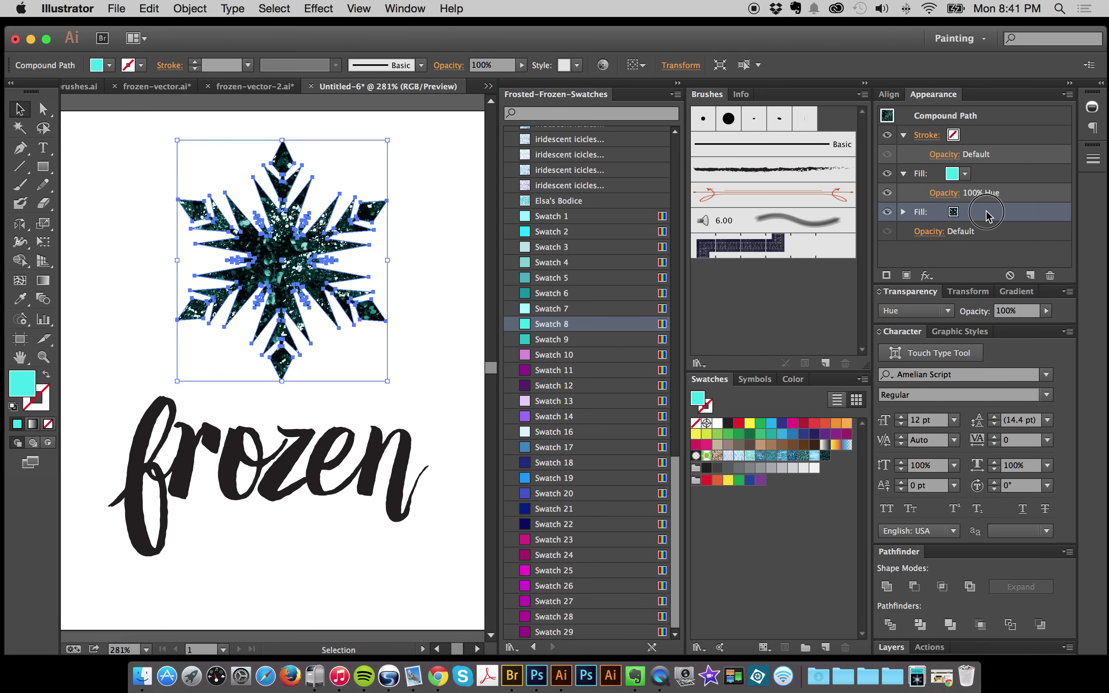
pyautogui.click(984, 192)
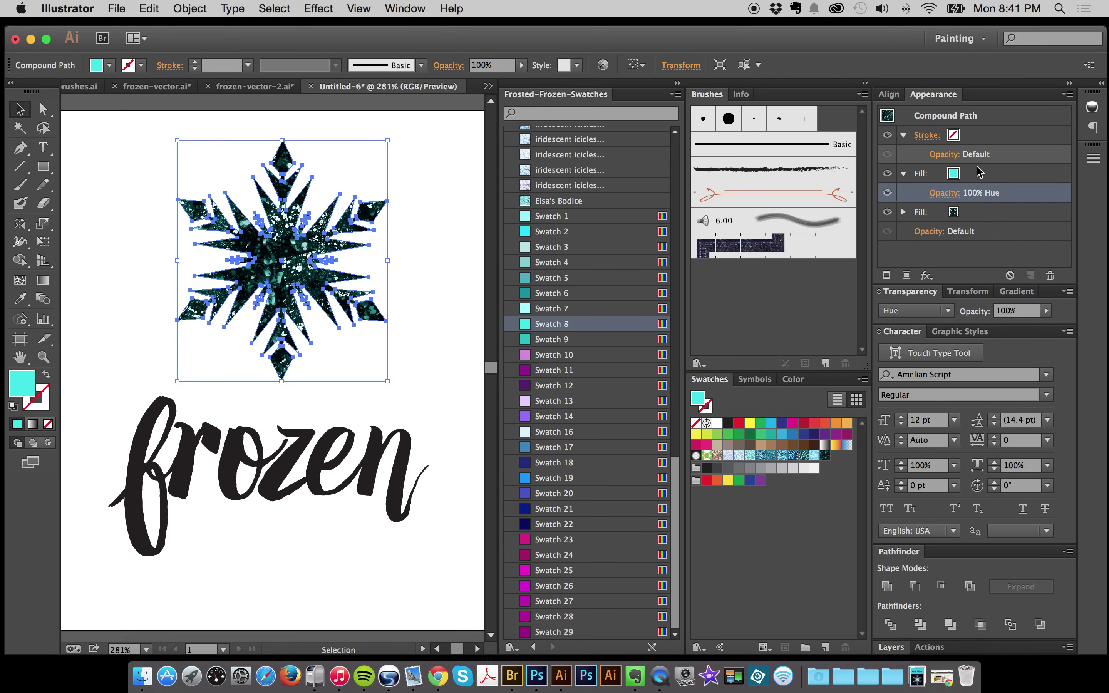
pyautogui.click(429, 168)
pyautogui.click(986, 174)
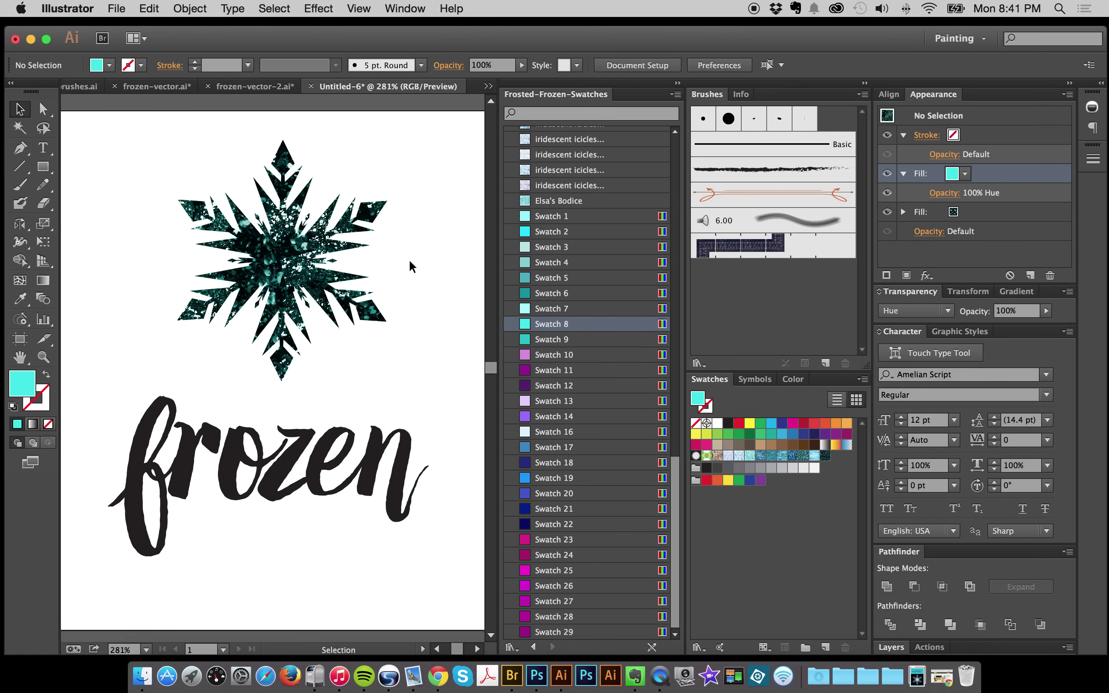
# Step: Try arctic crystals 3 and icy sequins 4 on the frozen text, settle on liquid ice 5 as its fill, and deselect it
pyautogui.scroll(-2, 409, 257)
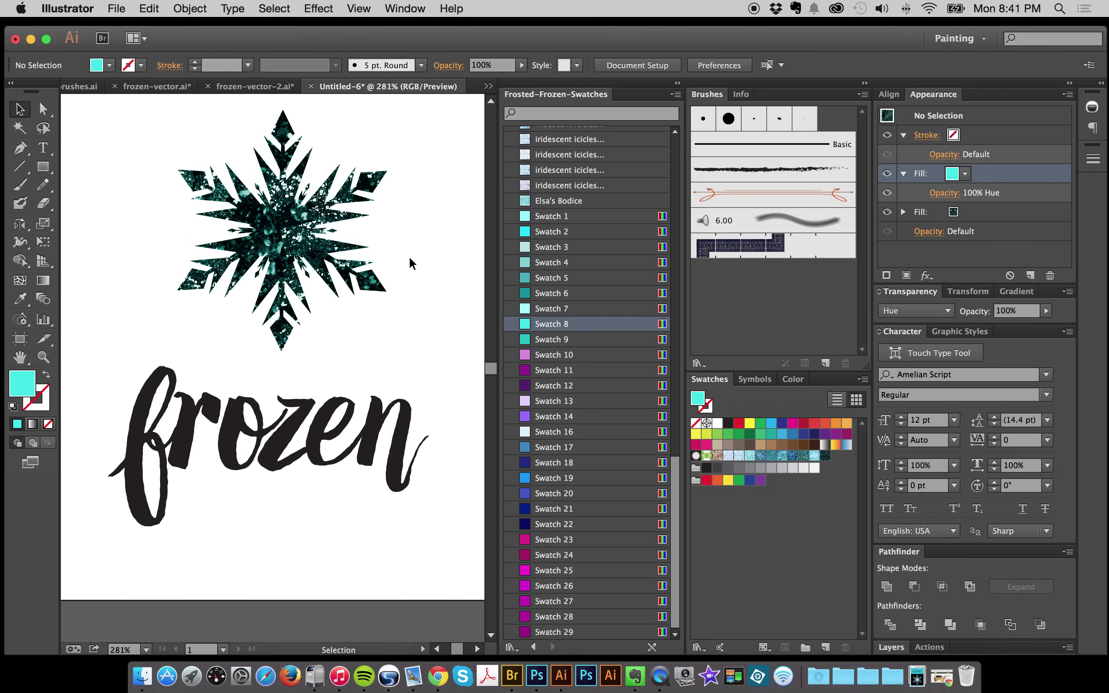
pyautogui.moveTo(104, 377); pyautogui.dragTo(226, 548)
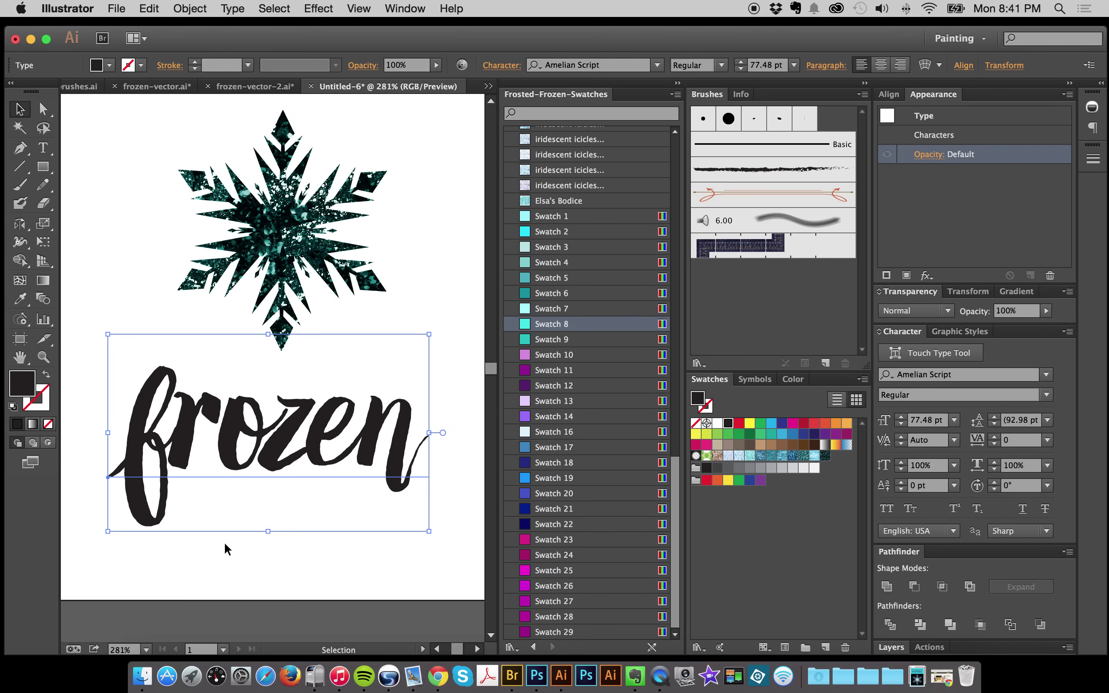
pyautogui.scroll(10, 596, 477)
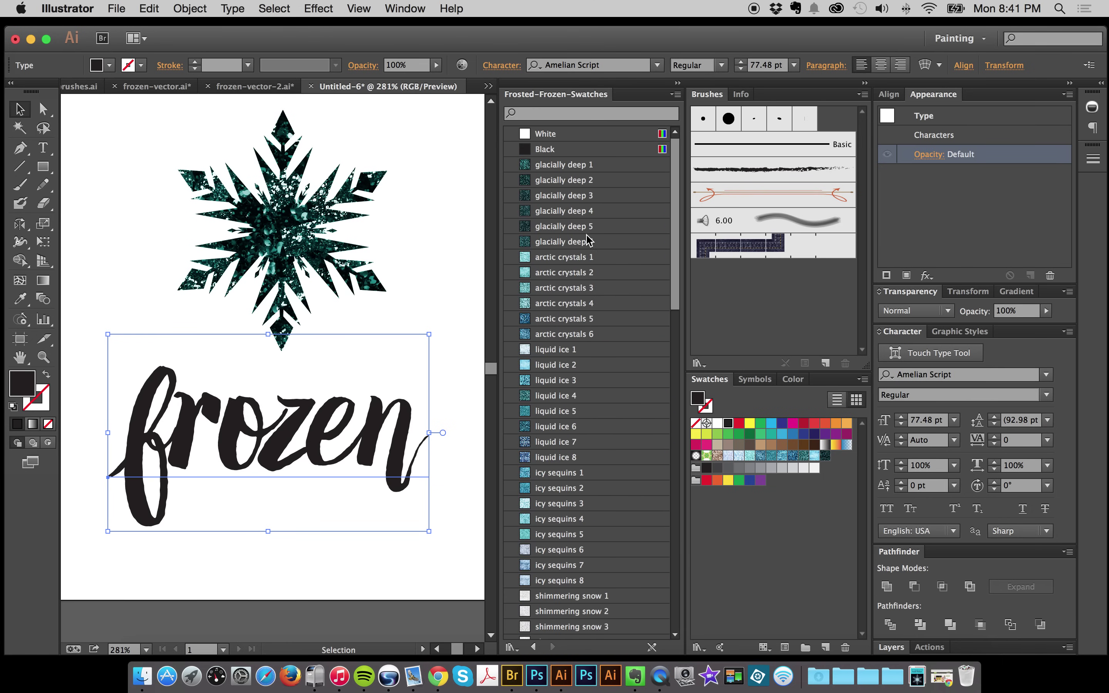
pyautogui.click(574, 289)
pyautogui.click(574, 411)
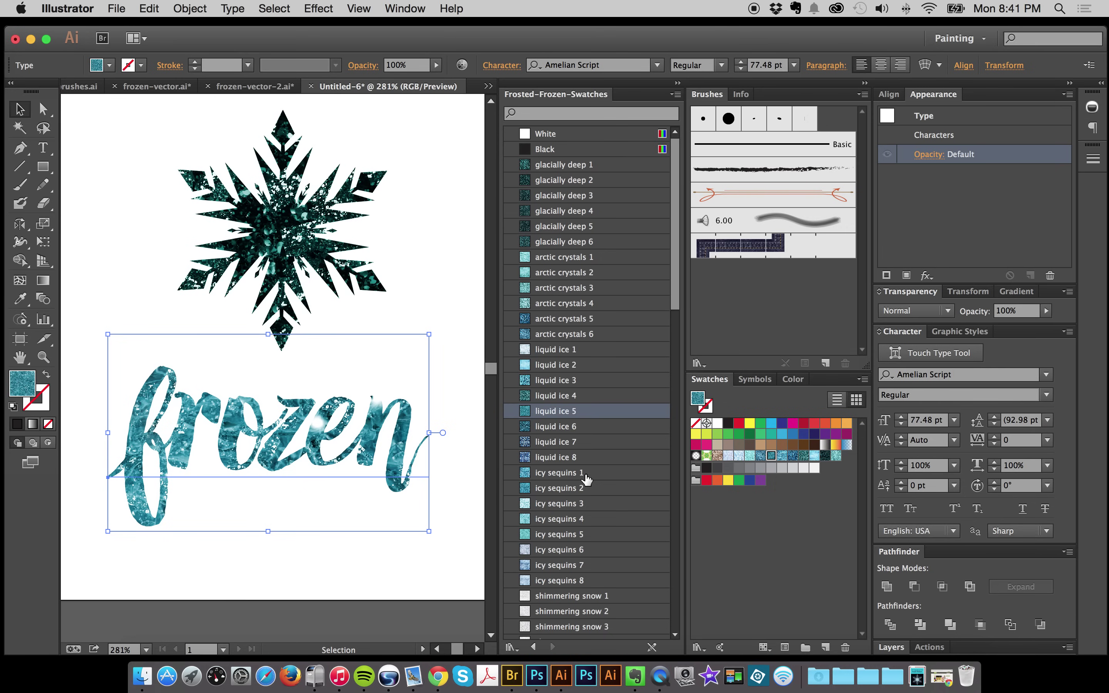
pyautogui.click(571, 521)
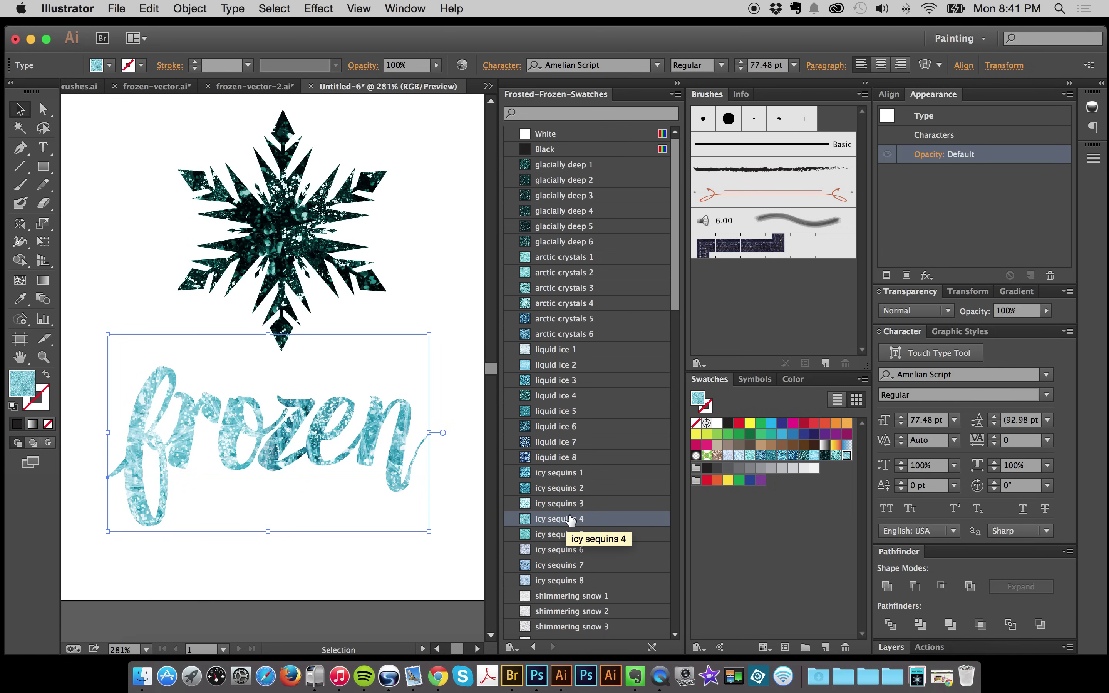
pyautogui.click(556, 412)
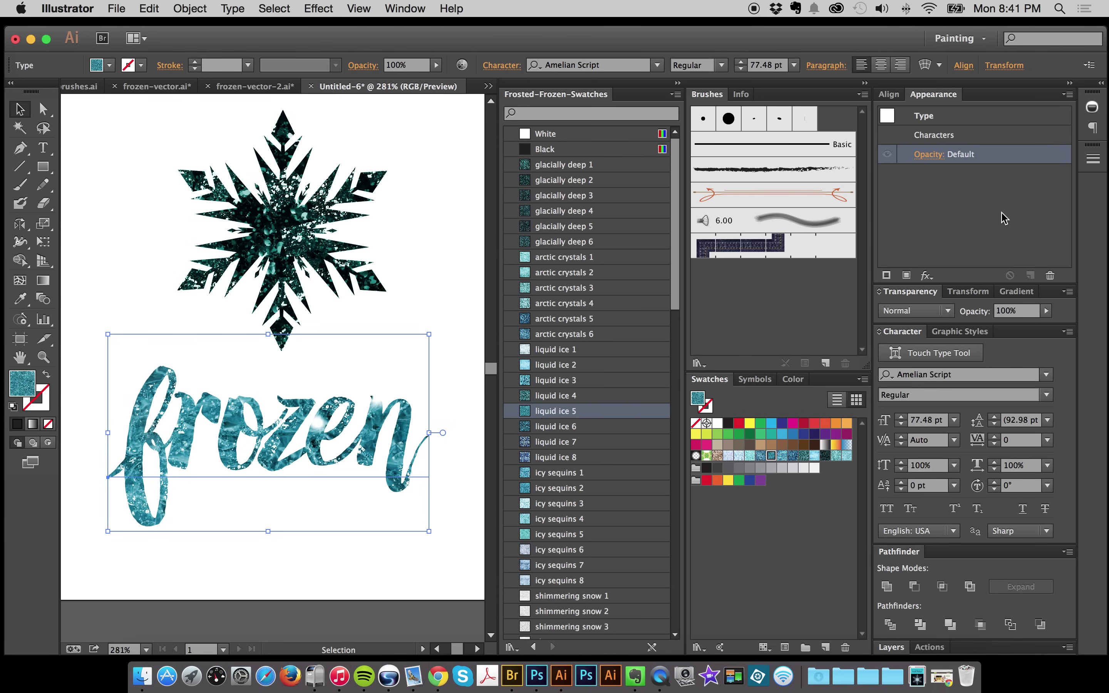
pyautogui.click(455, 303)
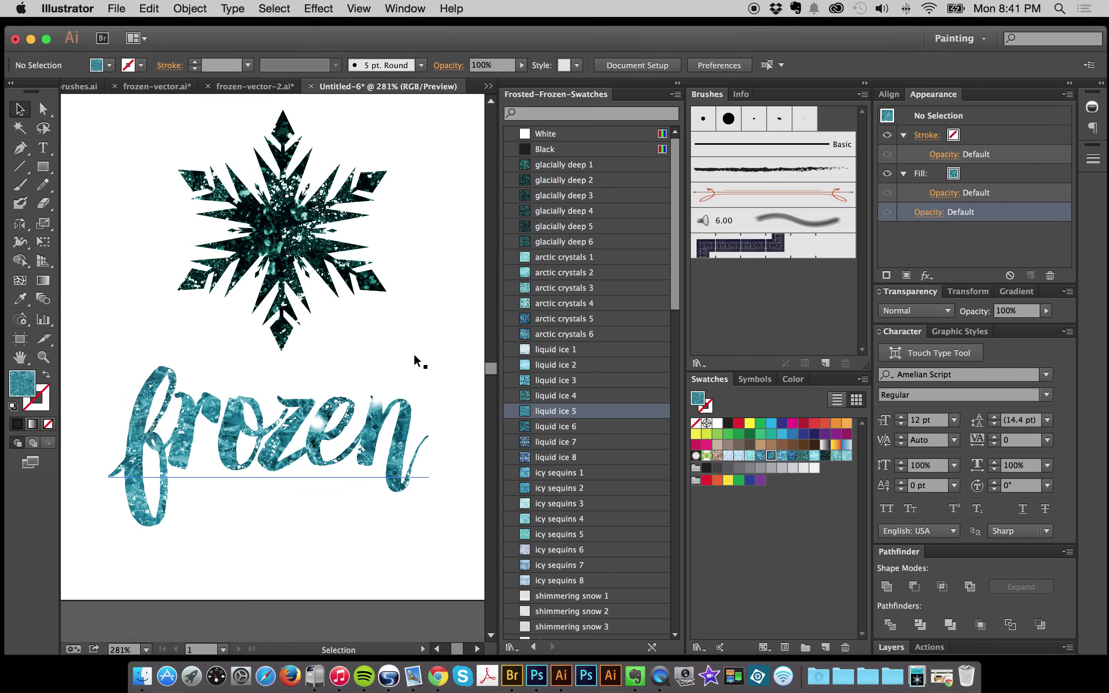
# Step: Move the frozen text slightly down and to the left on the artboard, and reselect it
pyautogui.moveTo(125, 365); pyautogui.dragTo(114, 393)
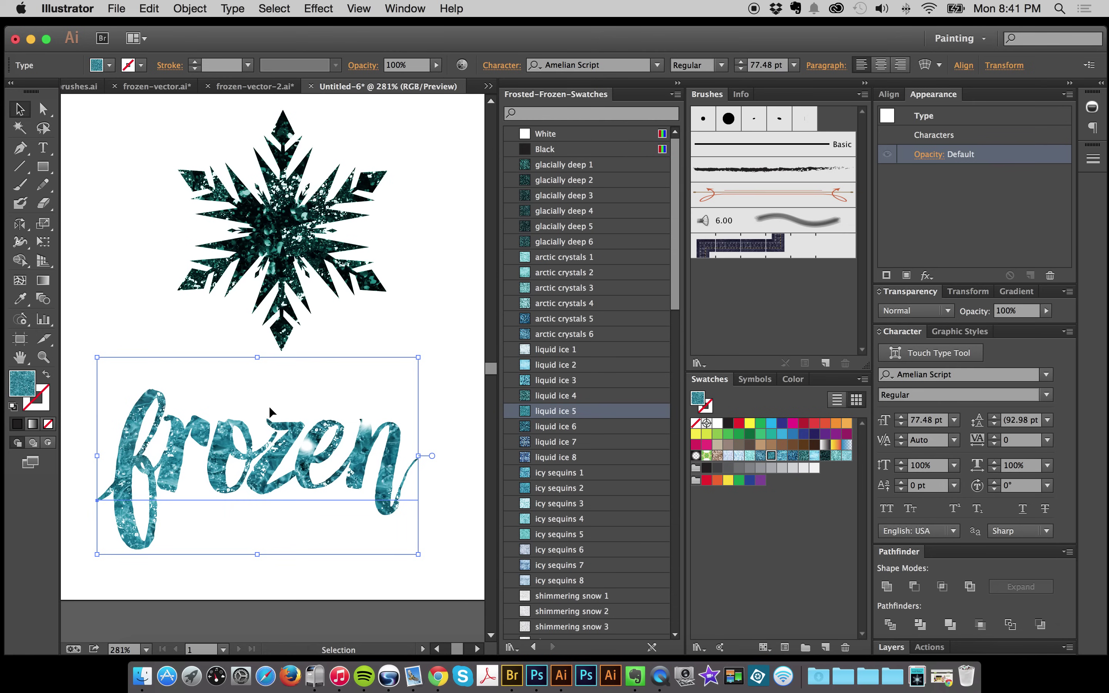
pyautogui.click(133, 319)
pyautogui.click(211, 493)
# Step: Add a new fill to the frozen text, try arctic crystals 3 and icy sequins 1, and settle on icy sequins 4
pyautogui.click(907, 276)
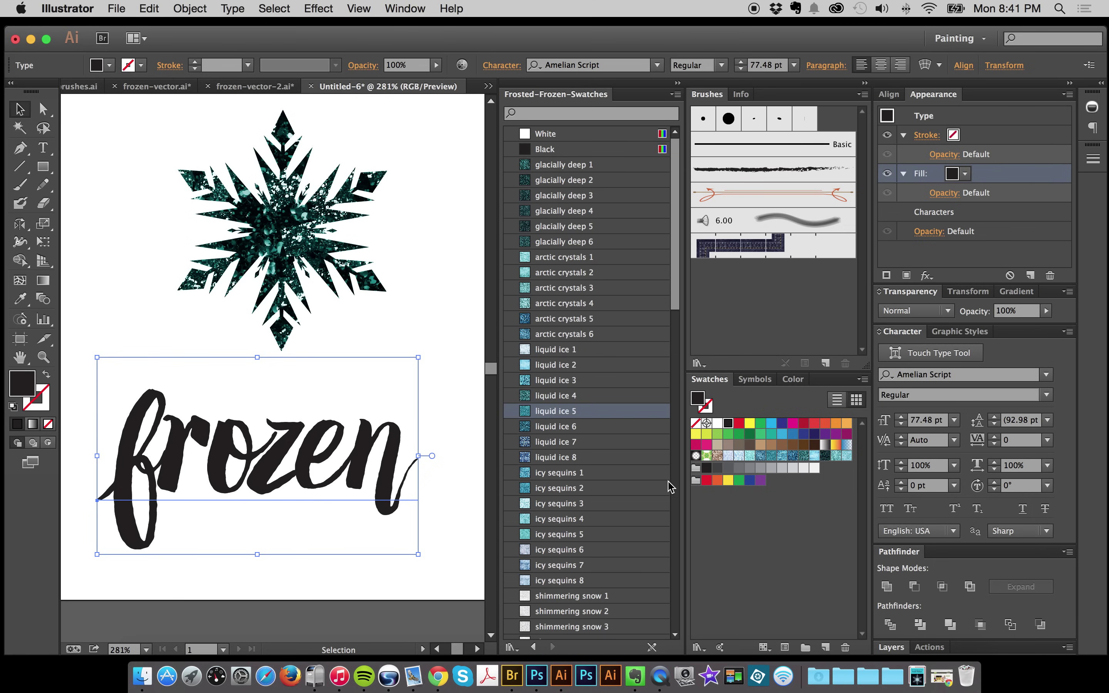
pyautogui.click(583, 289)
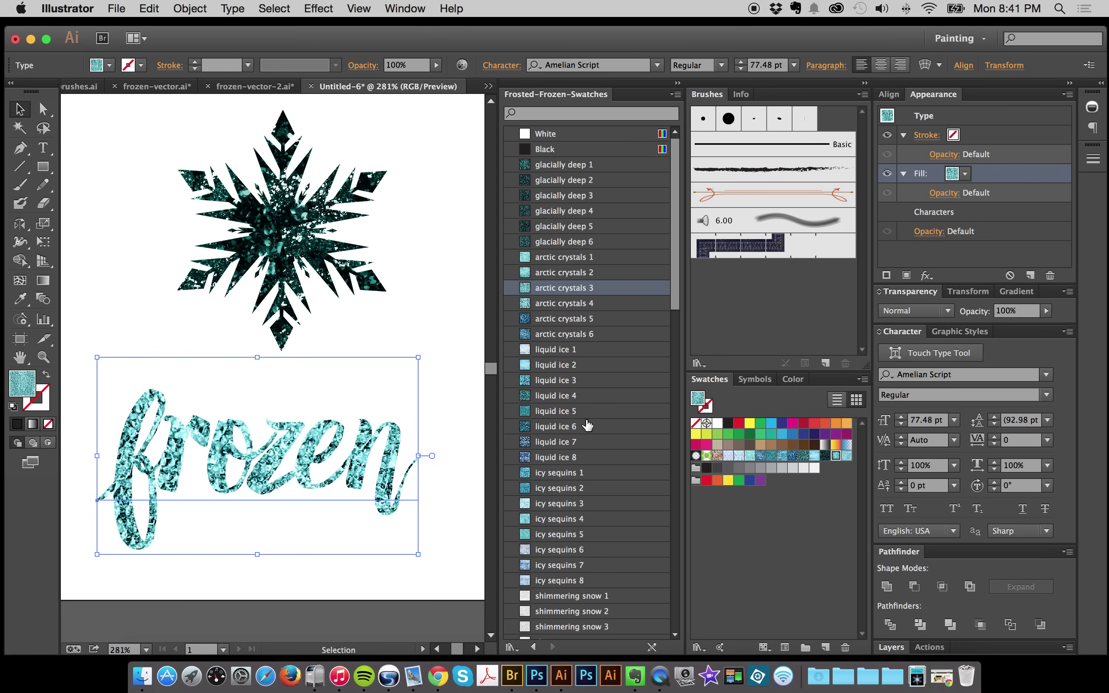
pyautogui.click(573, 474)
pyautogui.scroll(-3, 573, 477)
pyautogui.click(575, 412)
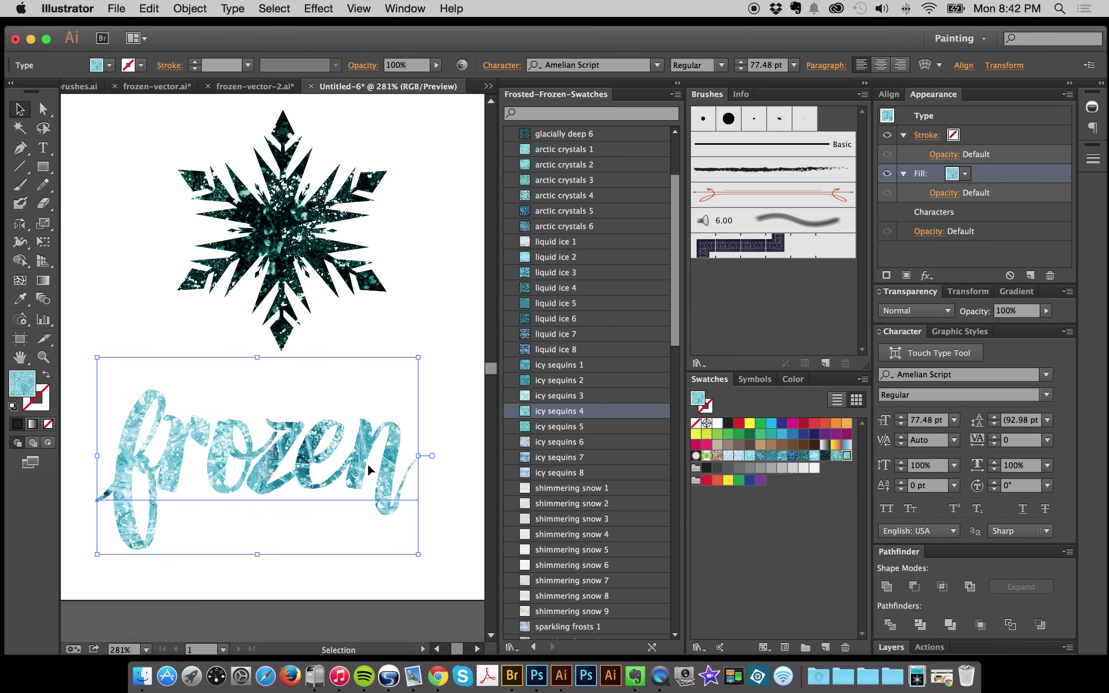
# Step: Add a second fill to the frozen text above the icy sequins 4 pattern and colour it with Swatch 11
pyautogui.click(906, 276)
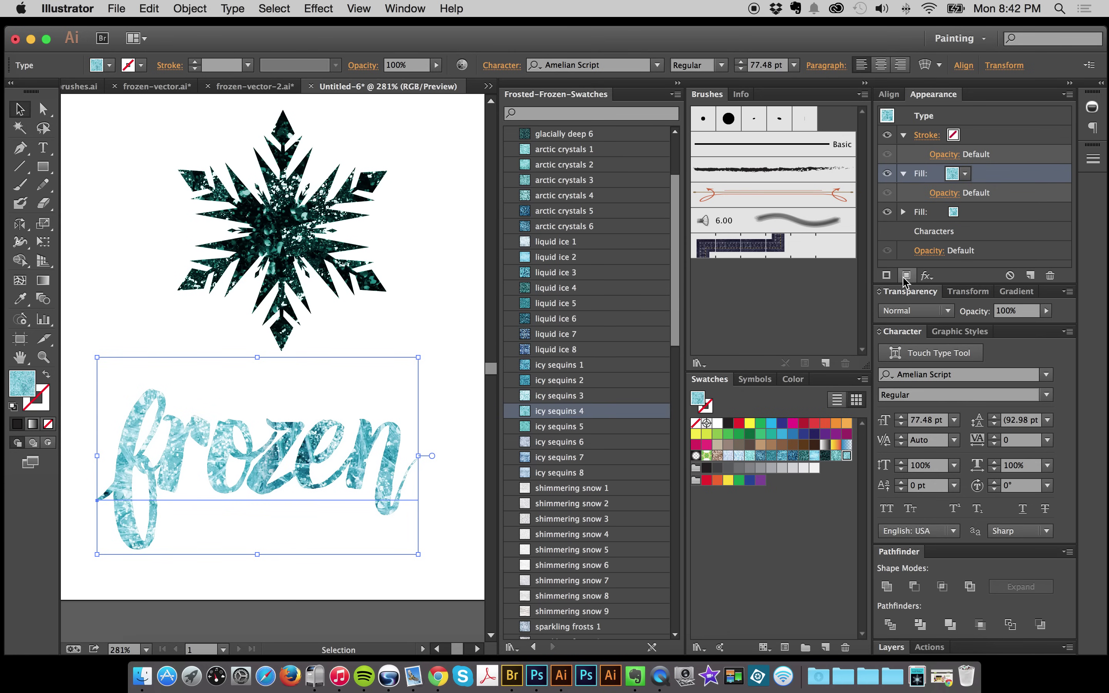
pyautogui.click(951, 174)
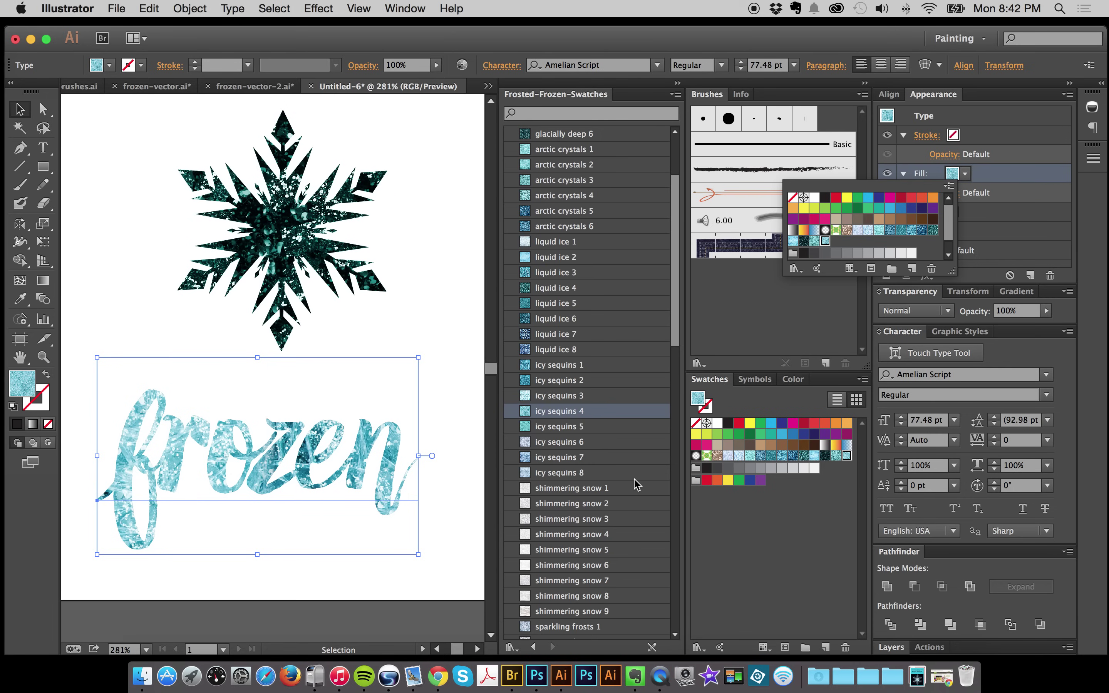
pyautogui.click(686, 296)
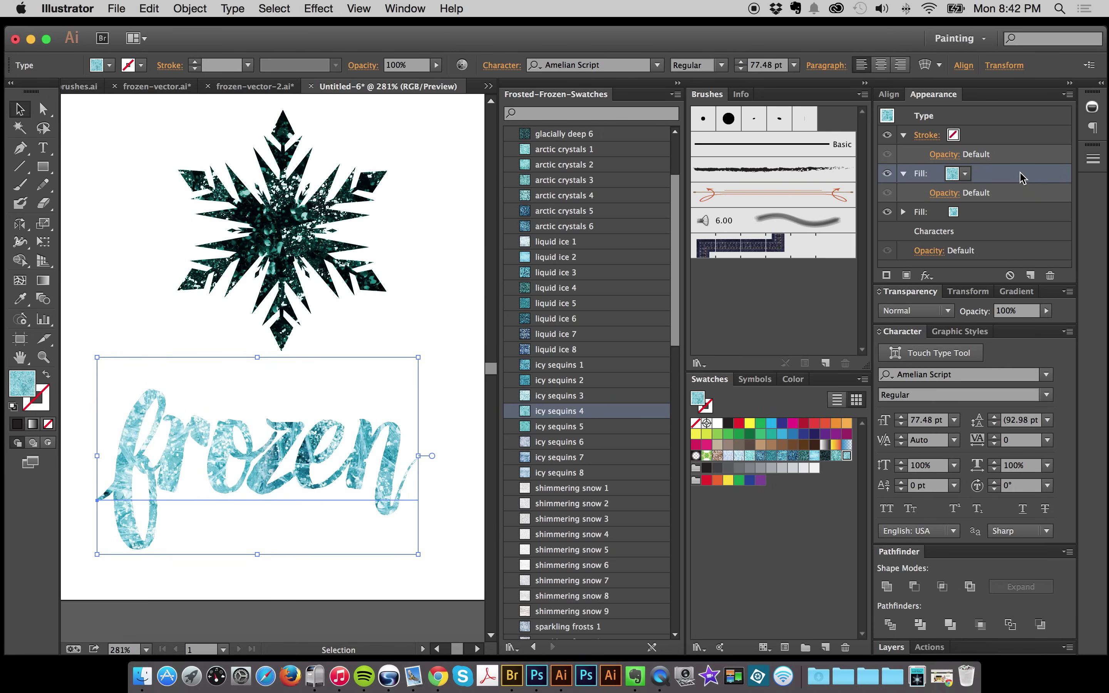
pyautogui.click(422, 358)
pyautogui.click(376, 500)
pyautogui.scroll(-15, 610, 390)
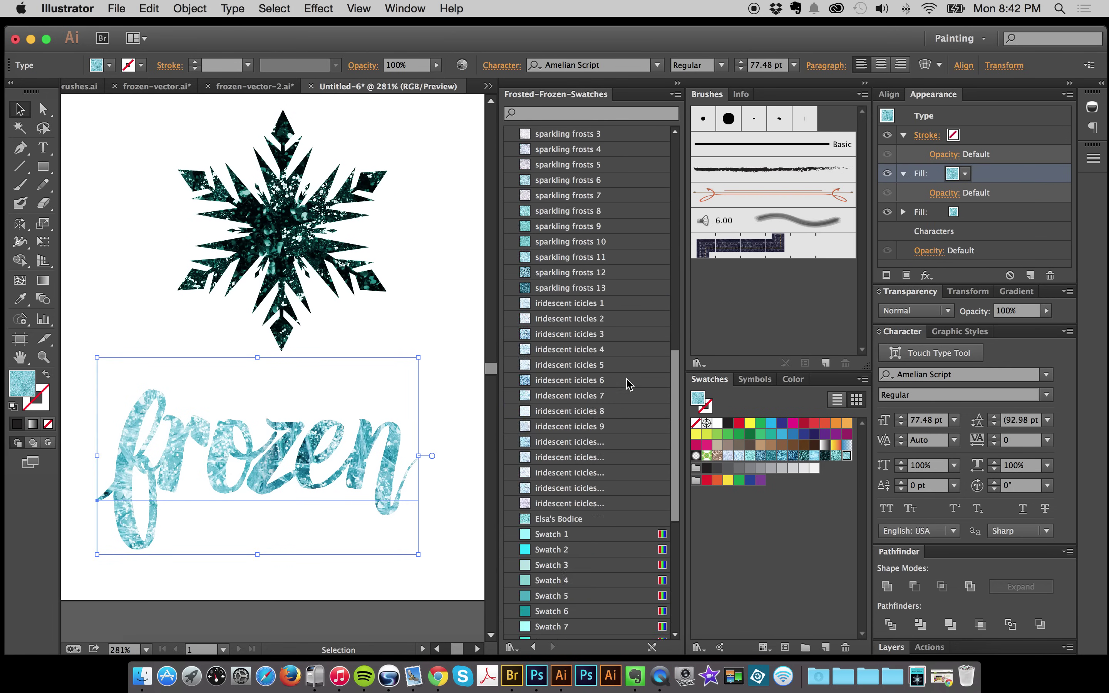
pyautogui.click(555, 370)
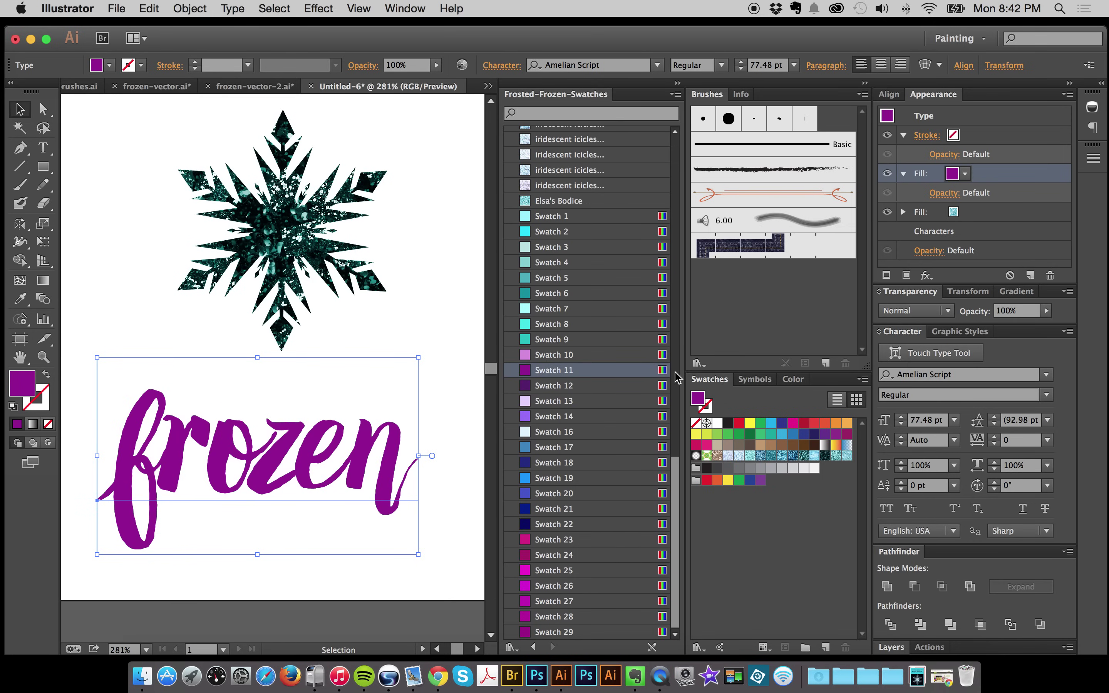
# Step: Set the blending mode of the frozen text's upper Swatch 11 fill to Hue and deselect the text
pyautogui.click(915, 310)
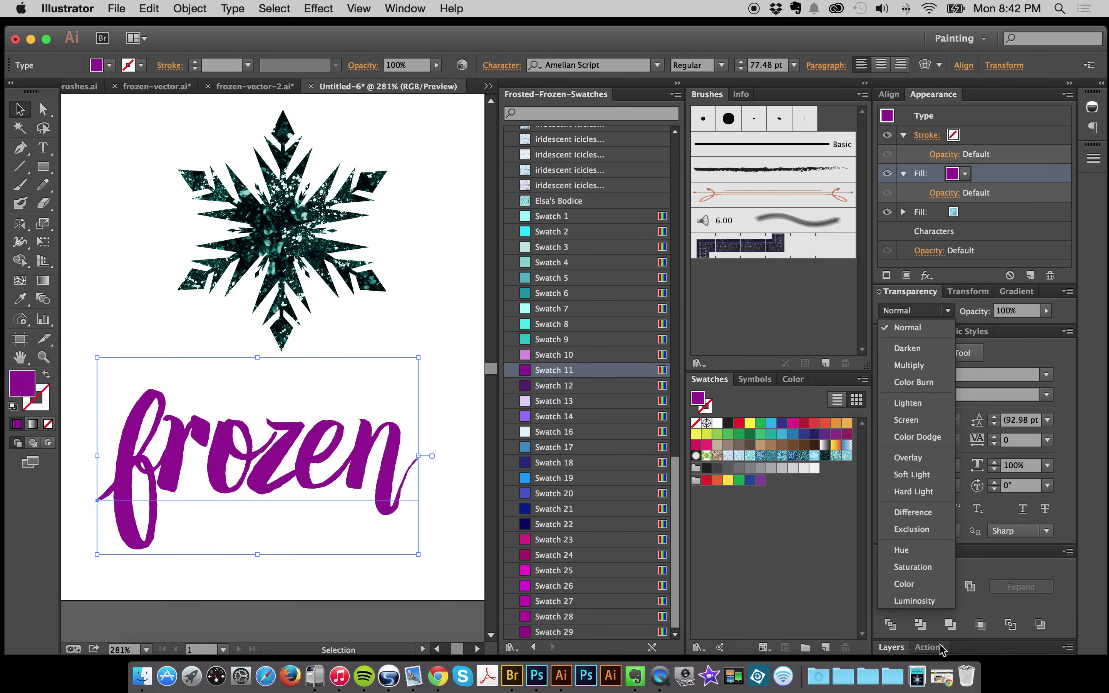
pyautogui.click(918, 553)
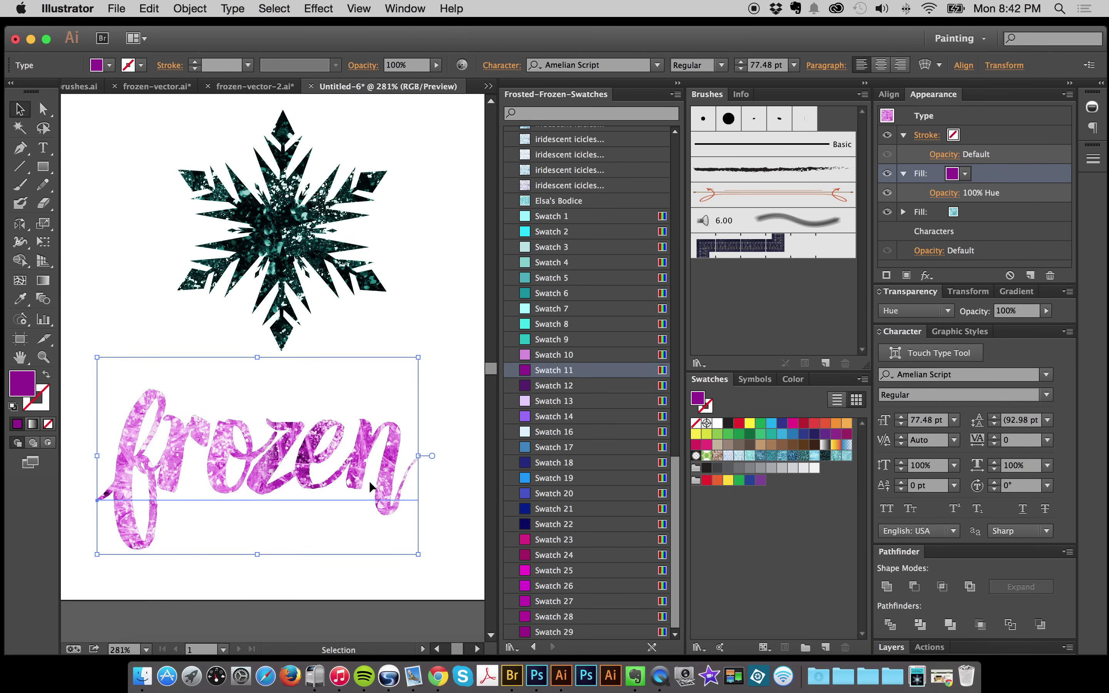
pyautogui.click(442, 301)
# Step: Replace the wording of the frozen text with a short first name, return to the Selection tool and deselect it
pyautogui.doubleClick(297, 433)
pyautogui.press('super+a')
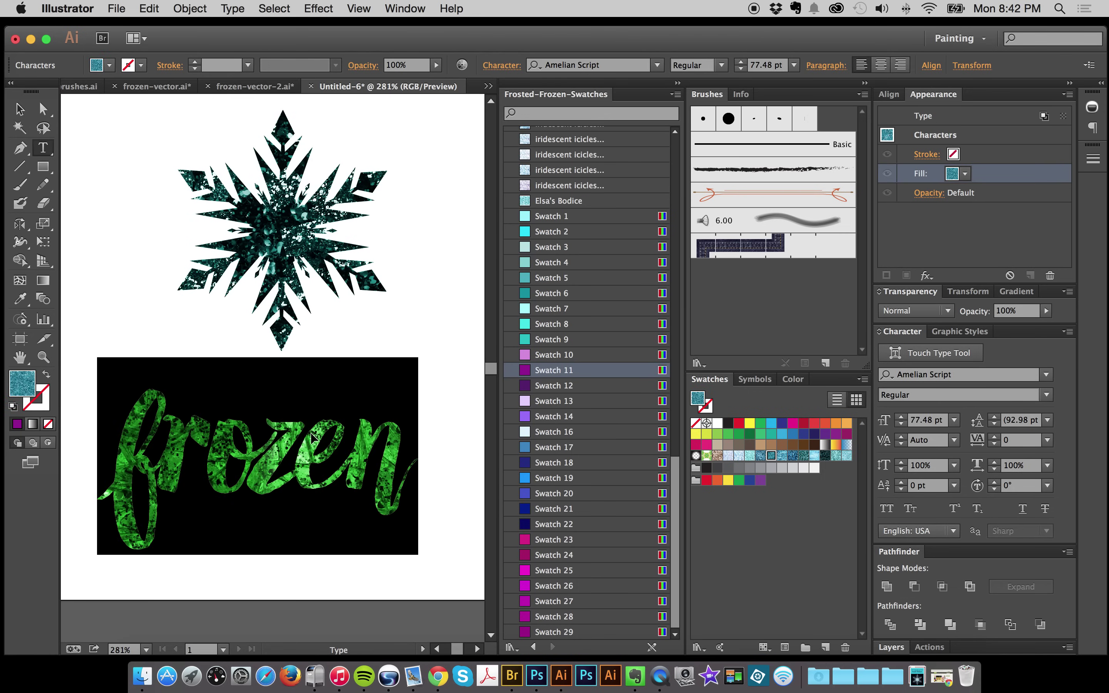
pyautogui.write('jess')
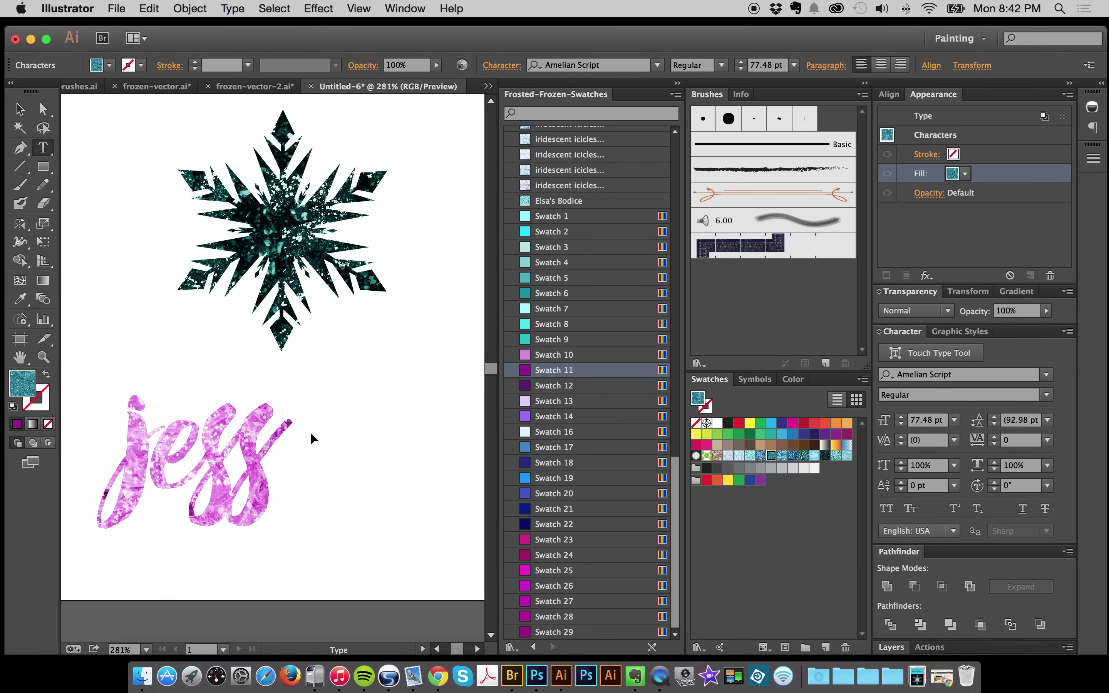
pyautogui.click(20, 109)
pyautogui.click(95, 120)
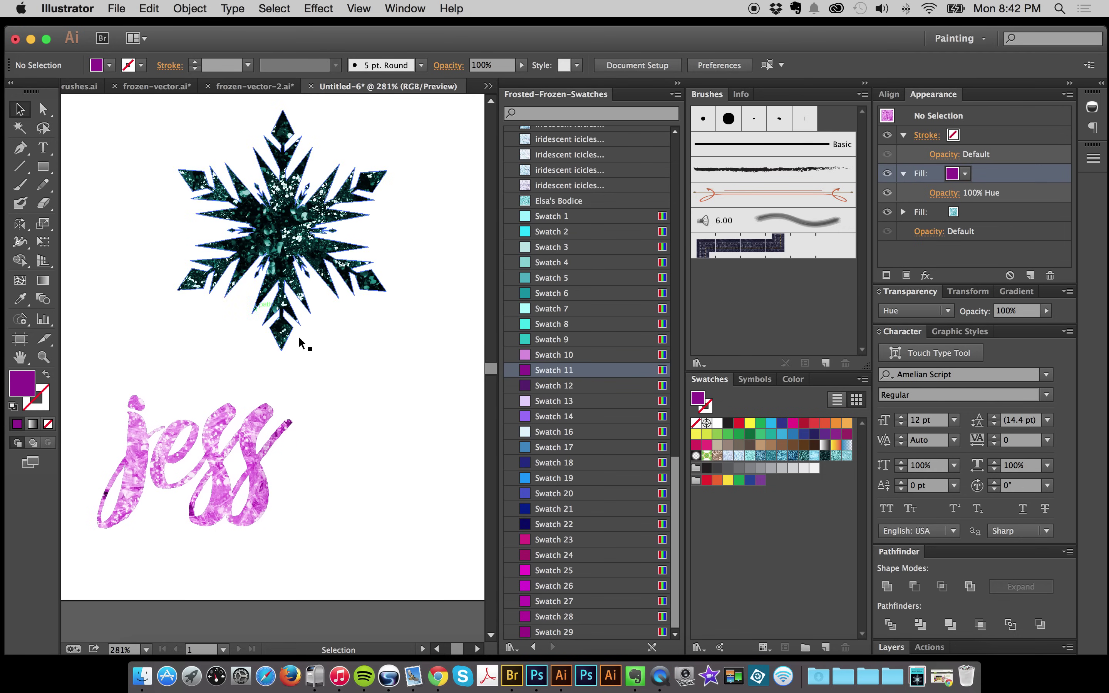
# Step: Select the snowflake, try glacially deep 5 on its upper Hue-blended fill, and settle on the arctic crystals 4 pattern
pyautogui.scroll(1, 364, 249)
pyautogui.click(362, 212)
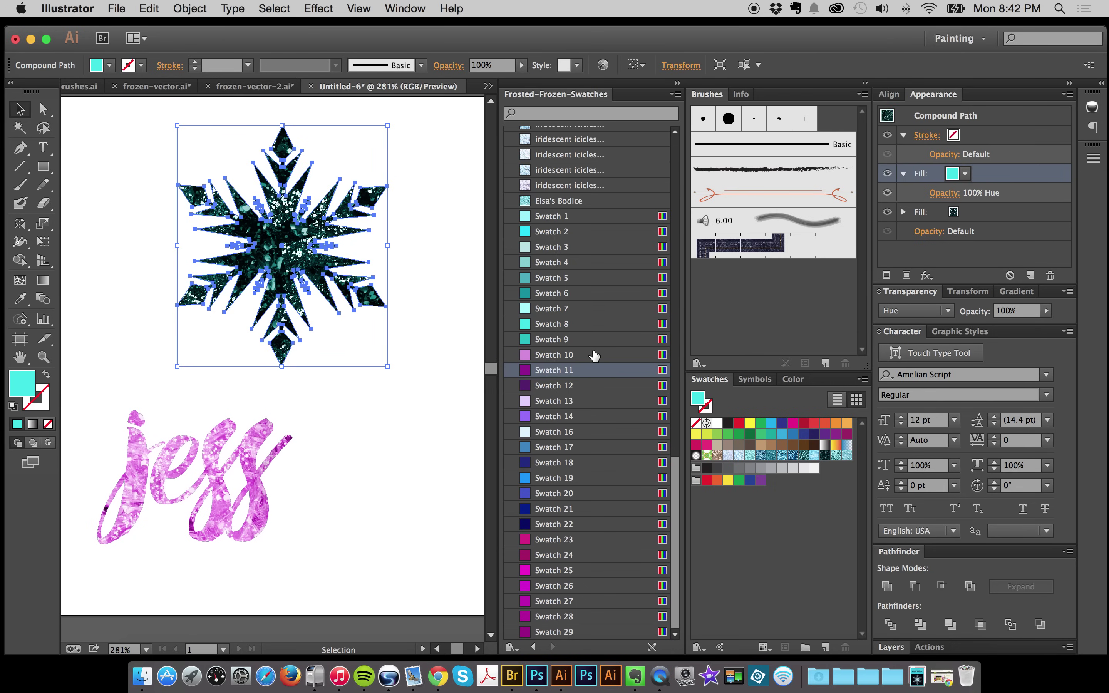
pyautogui.scroll(5, 595, 356)
pyautogui.scroll(10, 596, 356)
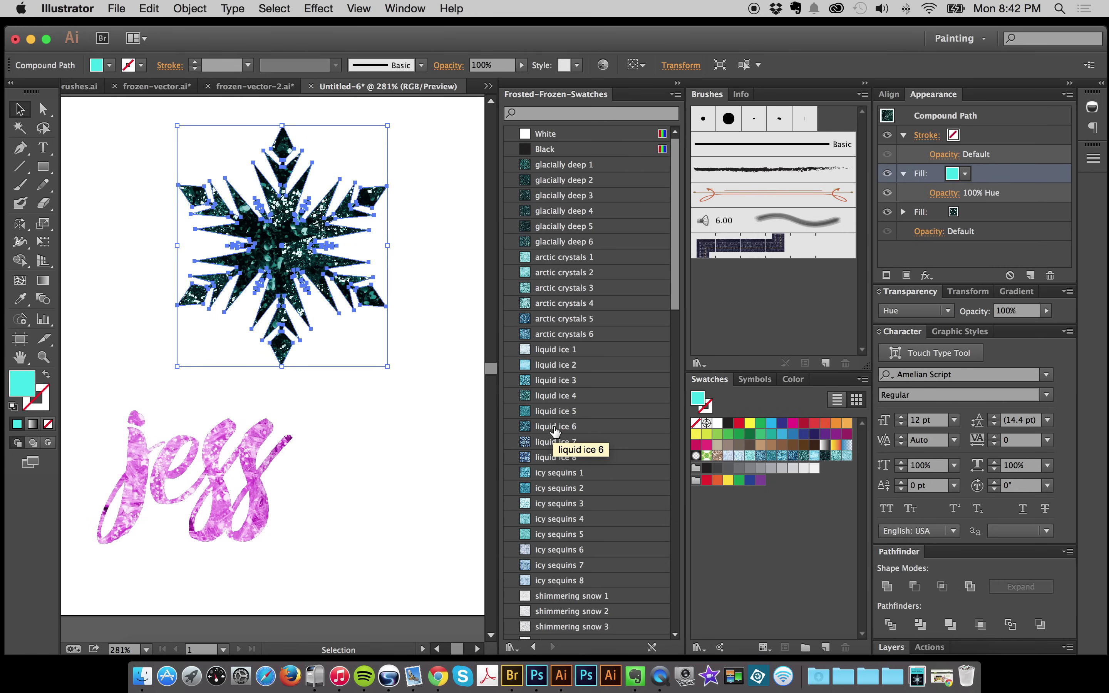
pyautogui.scroll(-1, 554, 431)
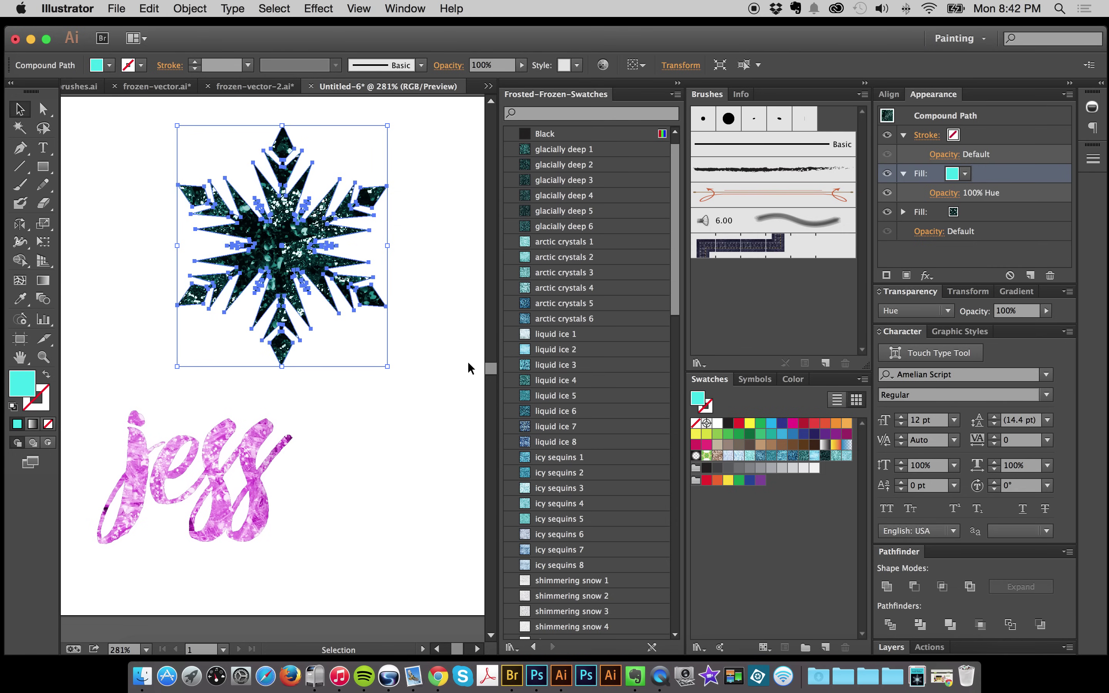
pyautogui.click(434, 387)
pyautogui.moveTo(427, 288); pyautogui.dragTo(303, 337)
pyautogui.click(594, 214)
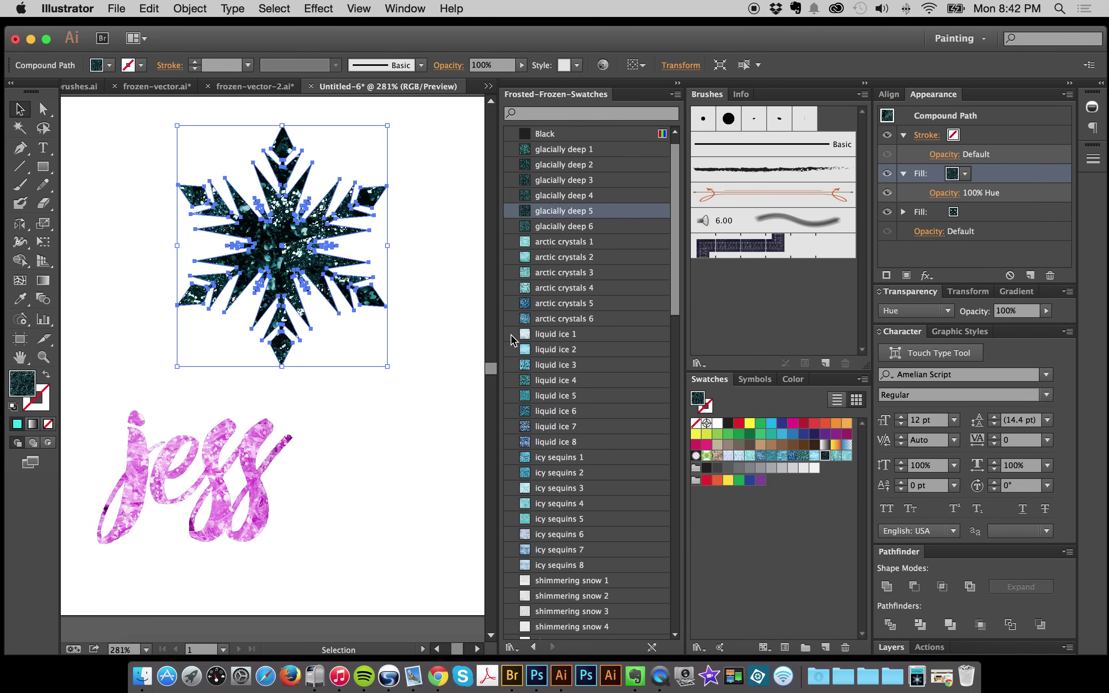
pyautogui.click(610, 288)
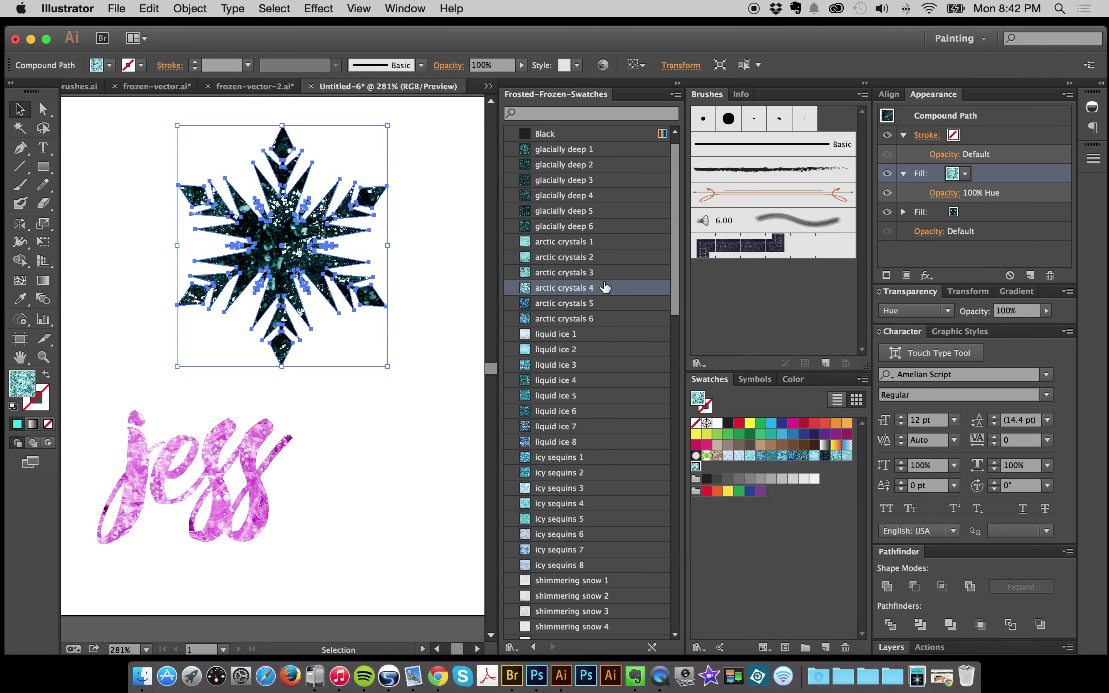
# Step: Deselect and reselect the snowflake, and duplicate its upper Hue-blended arctic crystals 4 fill
pyautogui.click(460, 246)
pyautogui.moveTo(425, 249); pyautogui.dragTo(339, 165)
pyautogui.click(1030, 277)
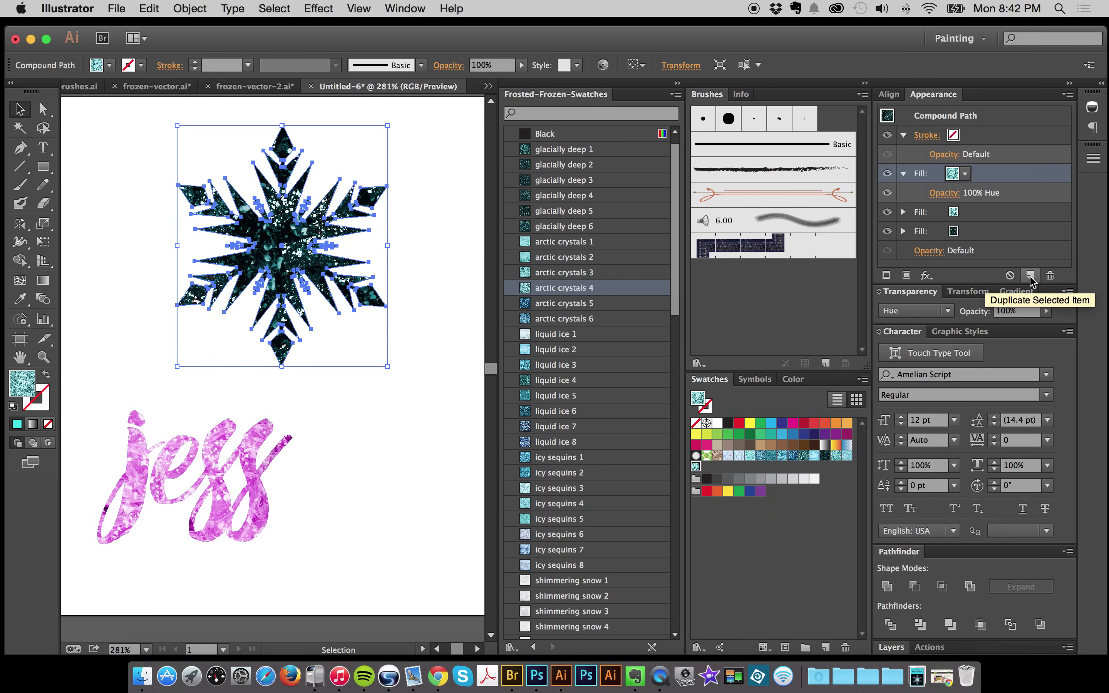
# Step: Duplicate the snowflake's upper Hue-blended arctic crystals 4 fill again and remove a surplus copy
pyautogui.click(1030, 277)
pyautogui.click(1030, 277)
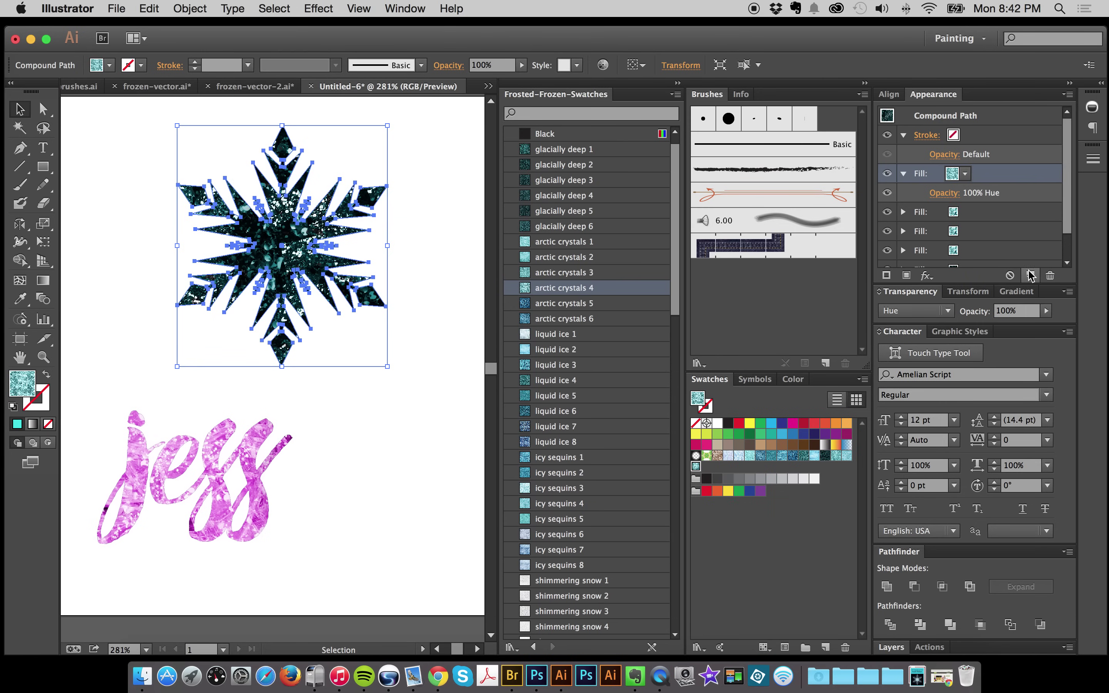
pyautogui.click(1046, 276)
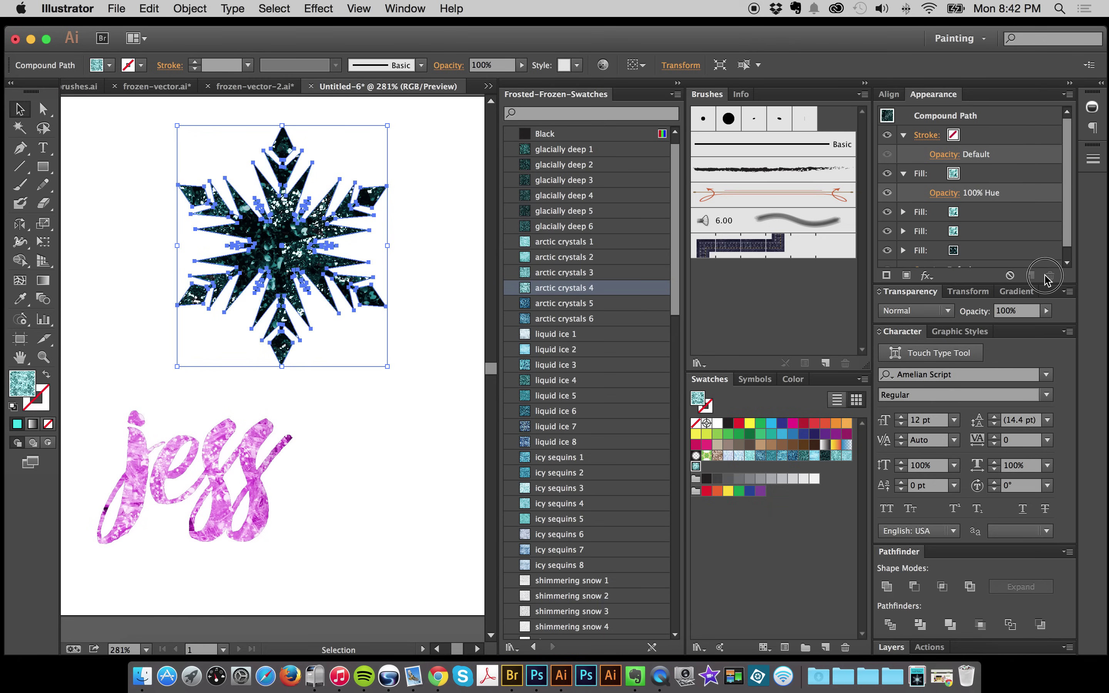
pyautogui.click(979, 180)
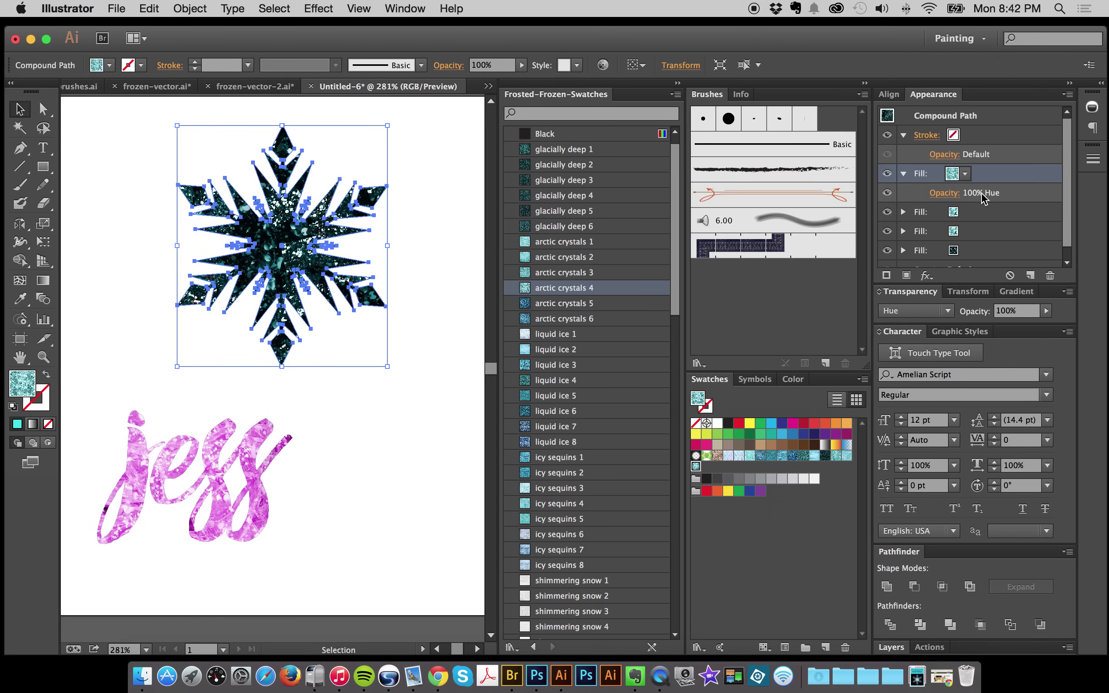
# Step: Clear the snowflake's whole appearance, give it a plain black fill and deselect it
pyautogui.click(1010, 276)
pyautogui.click(414, 185)
pyautogui.click(319, 303)
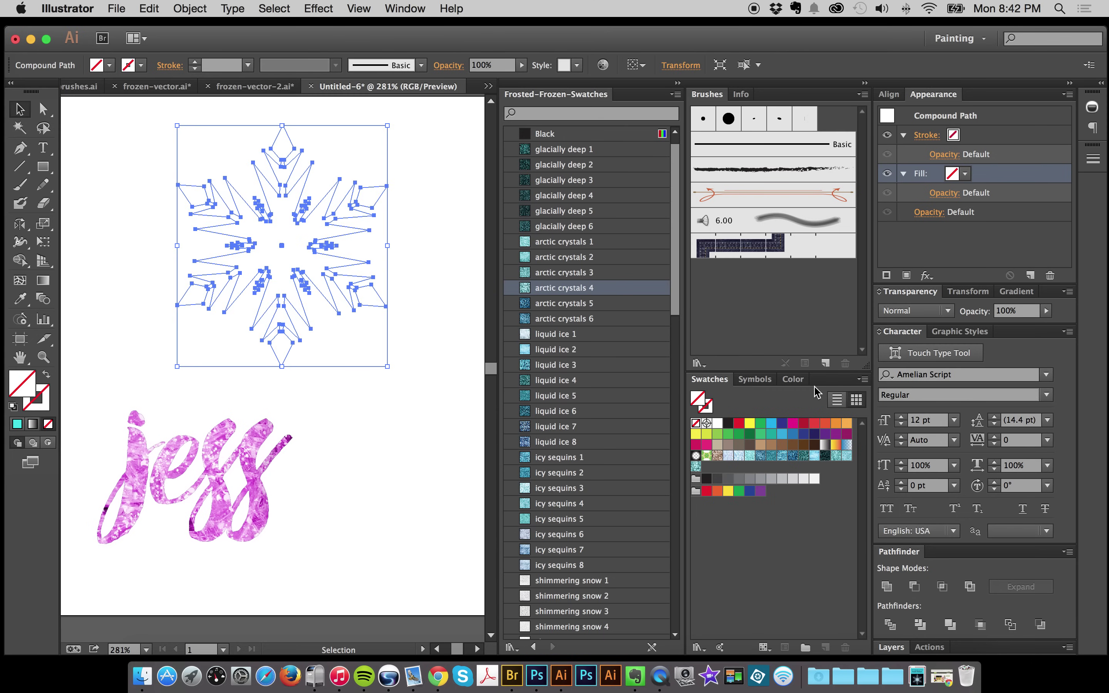
pyautogui.click(730, 424)
pyautogui.click(145, 214)
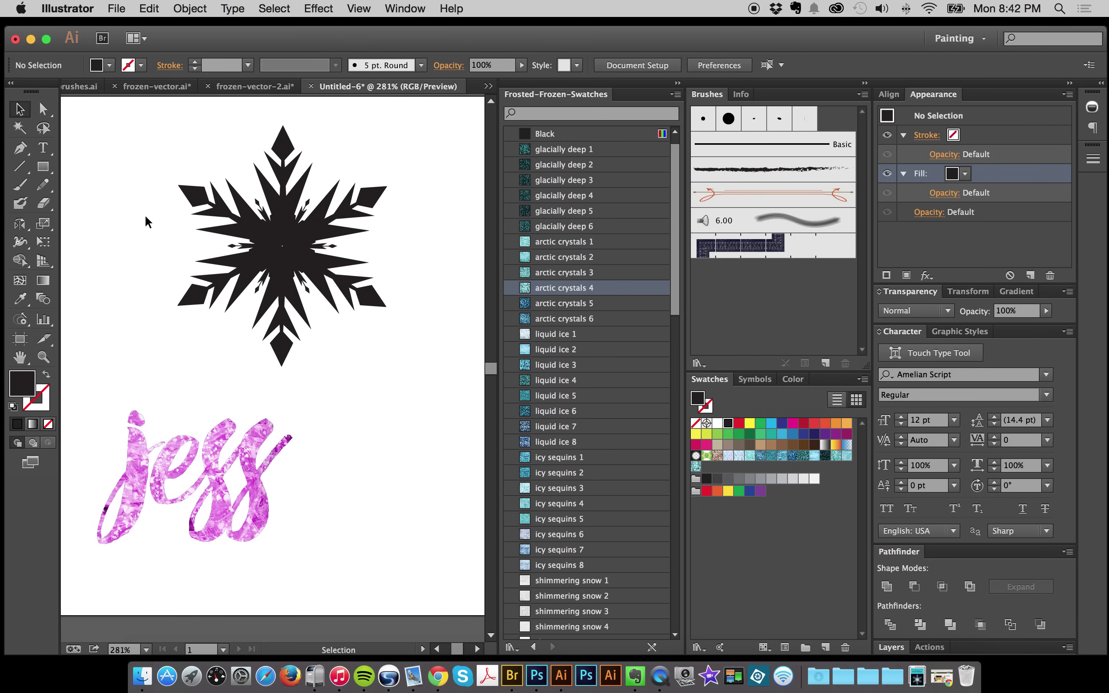
# Step: Select the black snowflake, fill it with the arctic crystals 6 pattern and deselect it
pyautogui.moveTo(145, 215); pyautogui.dragTo(210, 301)
pyautogui.click(588, 318)
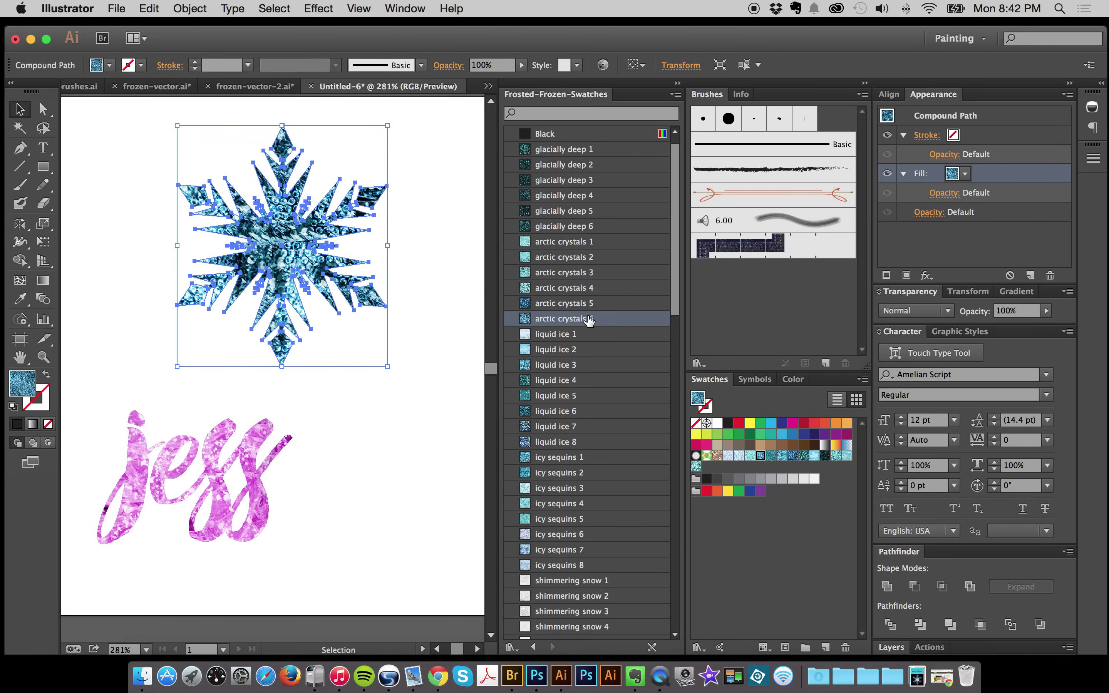
pyautogui.click(419, 289)
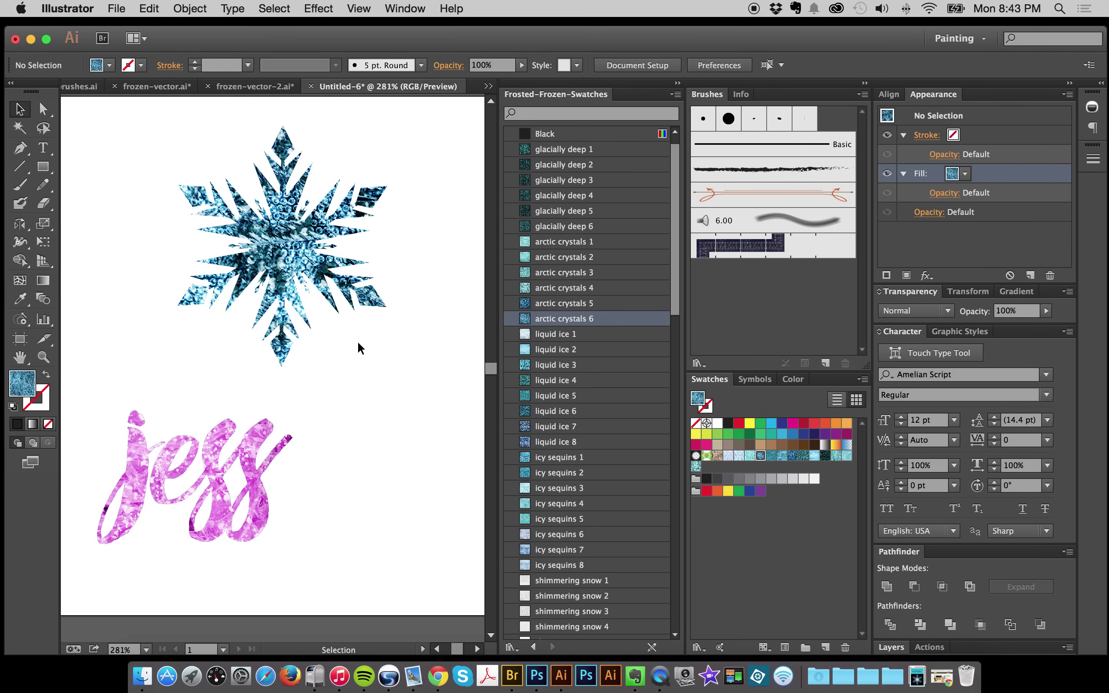
# Step: Scale only the snowflake's pattern uniformly to 50% with Transform Objects off and Transform Patterns on, and deselect it
pyautogui.moveTo(148, 145); pyautogui.dragTo(324, 308)
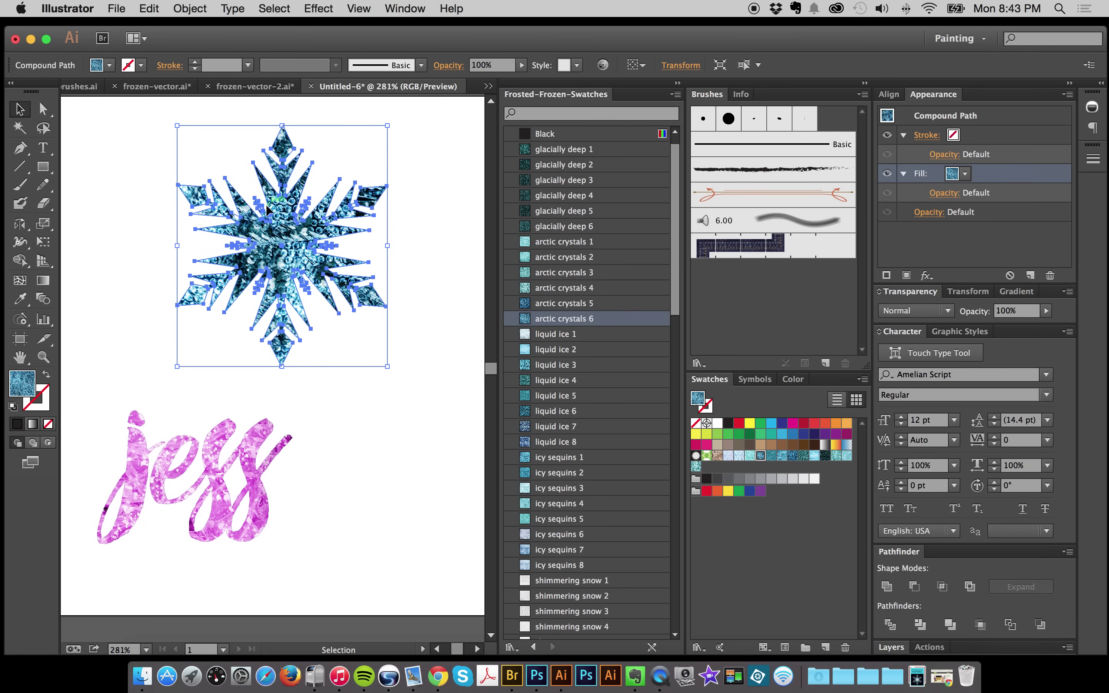
pyautogui.click(192, 9)
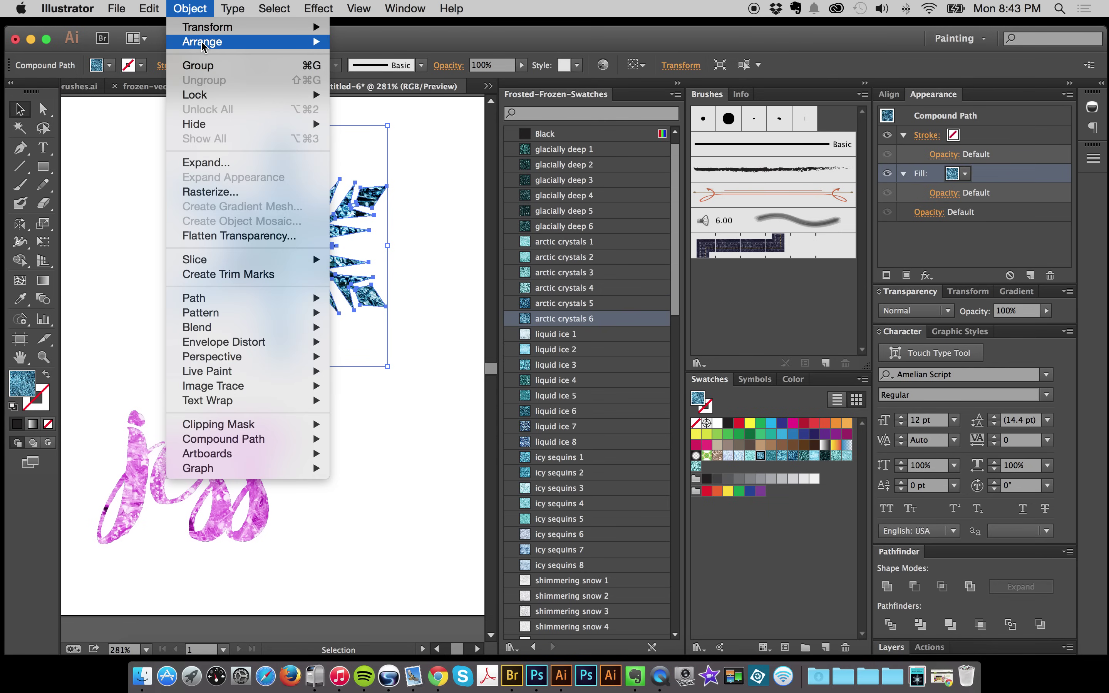
pyautogui.moveTo(289, 33)
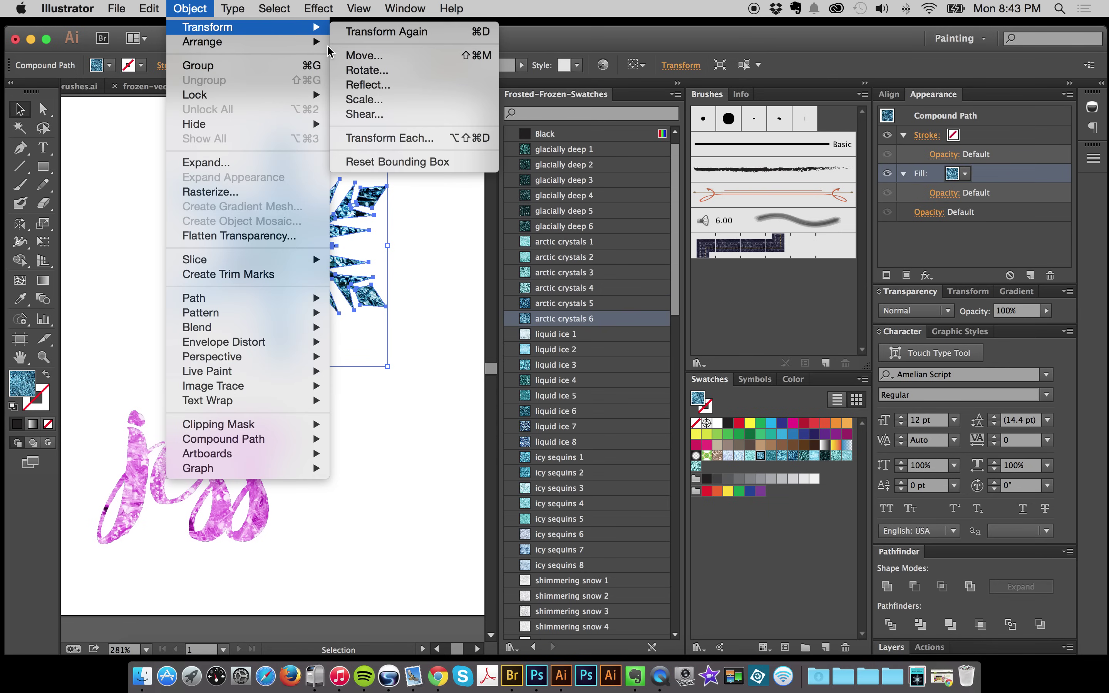
pyautogui.click(359, 101)
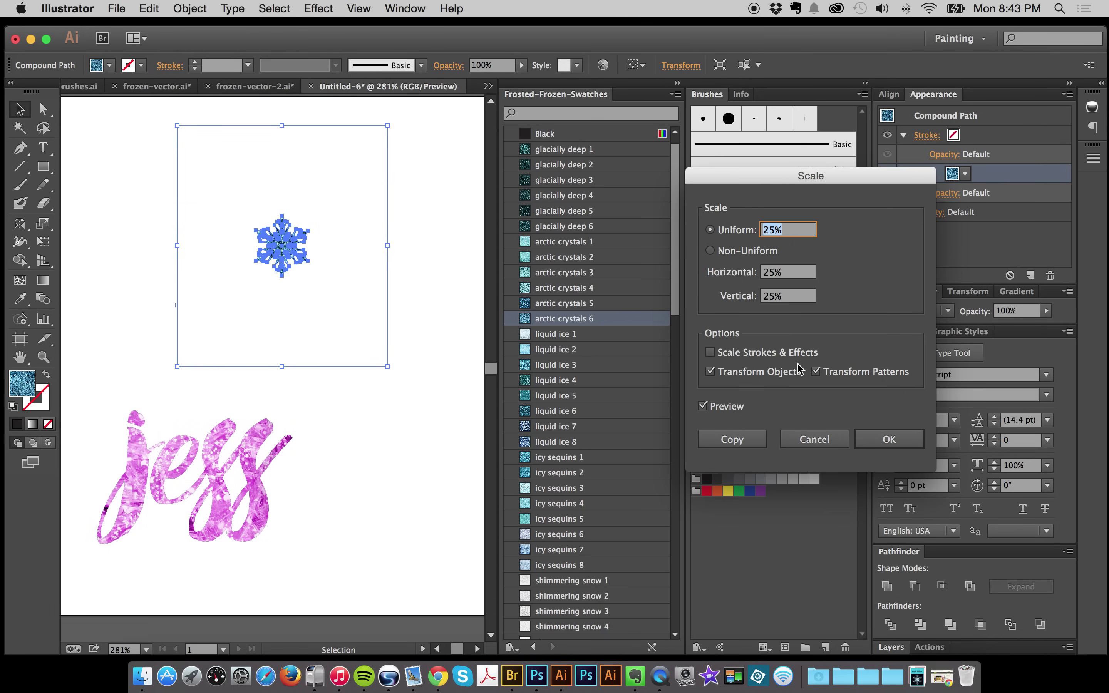
pyautogui.click(722, 373)
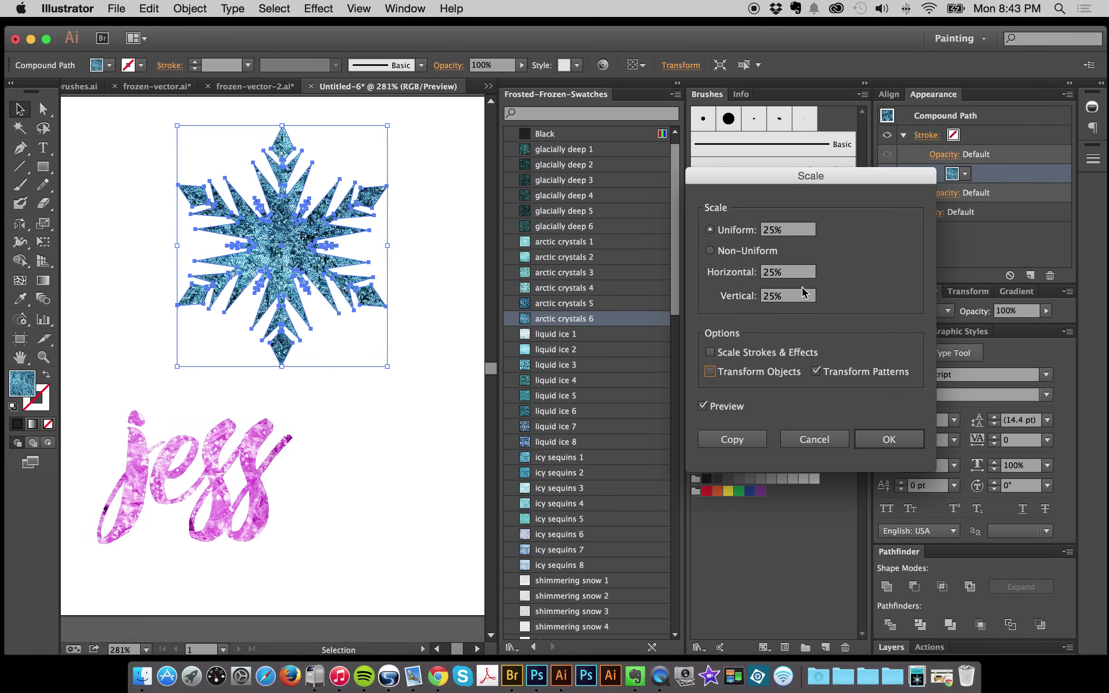
pyautogui.click(733, 231)
pyautogui.write('50')
pyautogui.click(788, 272)
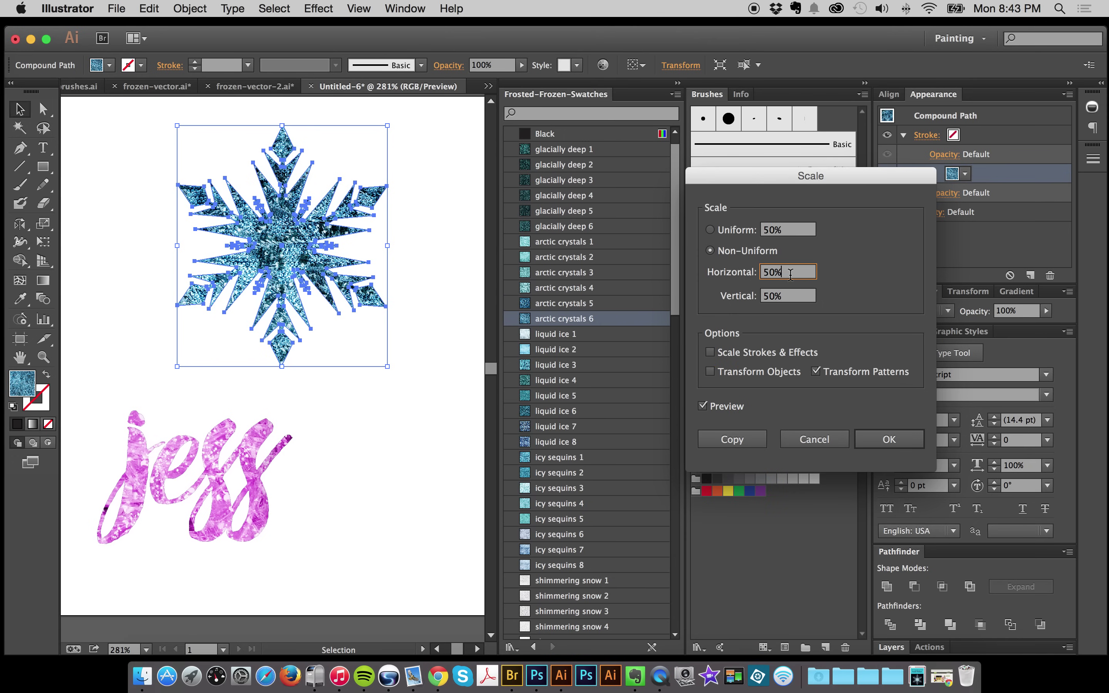
pyautogui.click(890, 443)
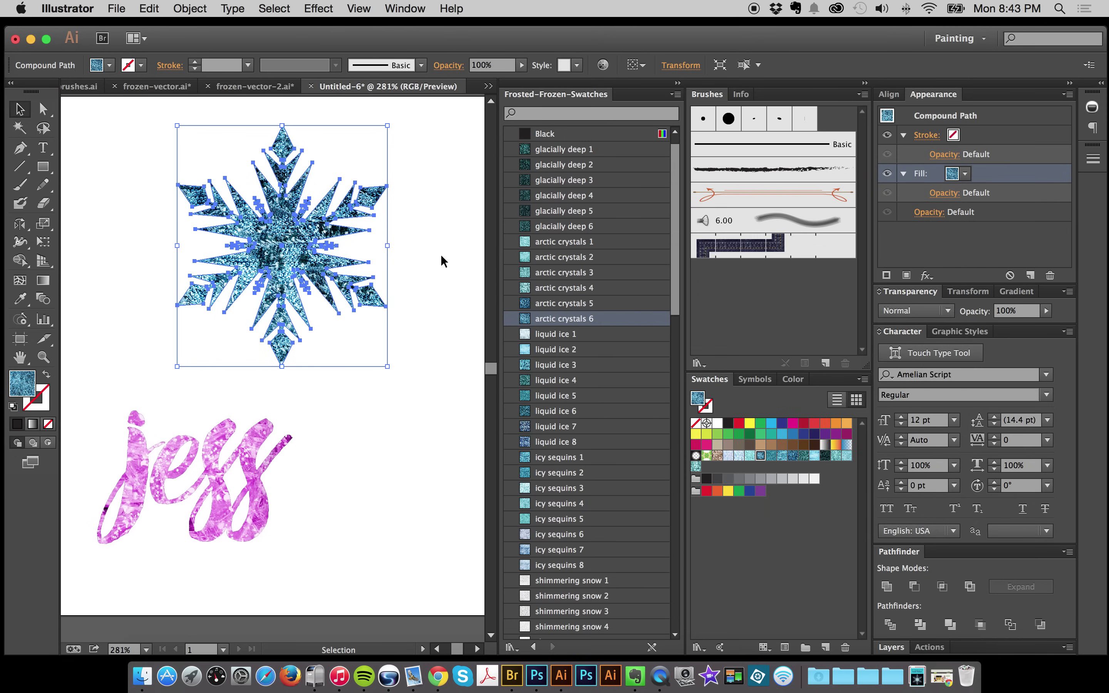
pyautogui.click(378, 355)
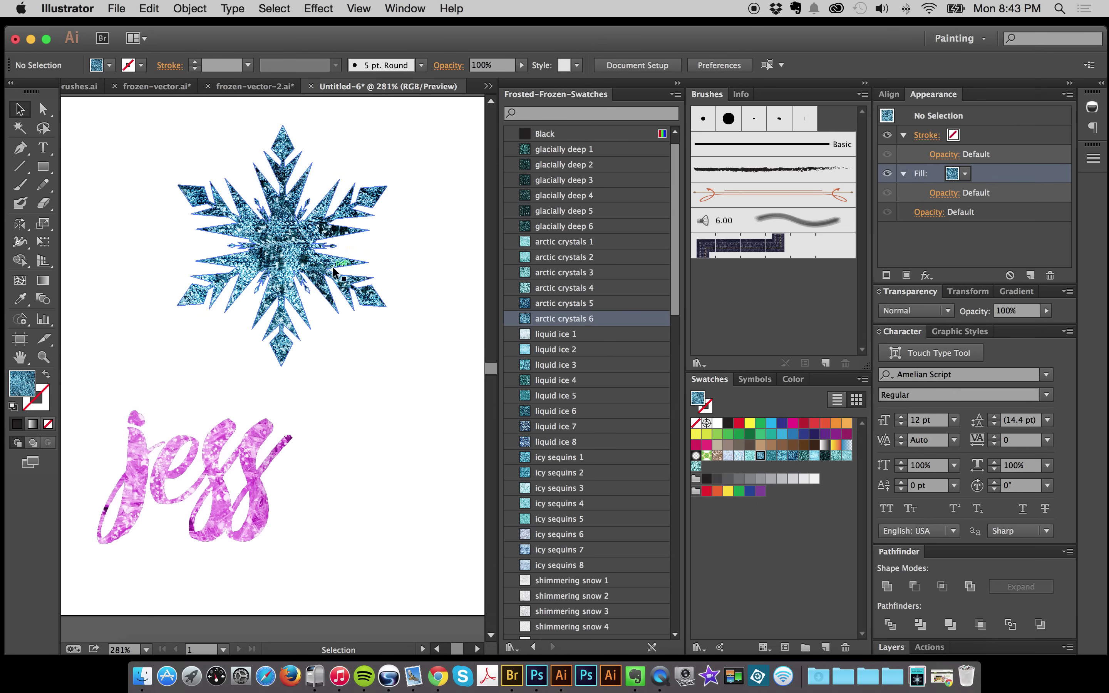
# Step: Zoom in on the snowflake to examine the scaled arctic crystals 6 pattern up close
pyautogui.click(43, 357)
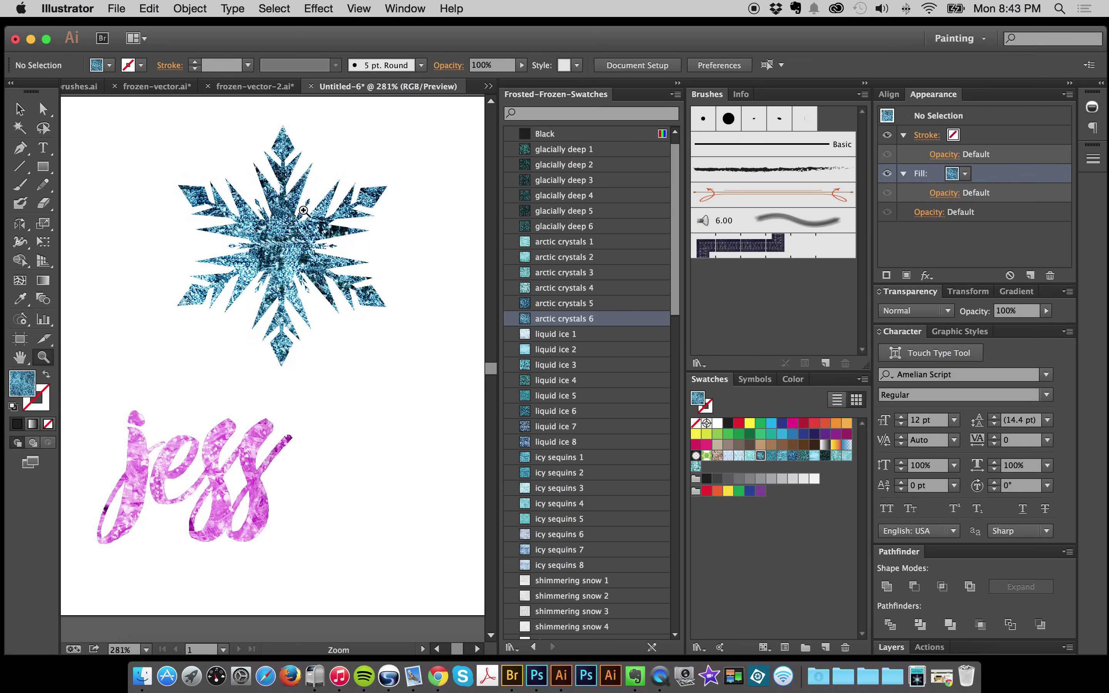
pyautogui.click(304, 214)
pyautogui.click(301, 251)
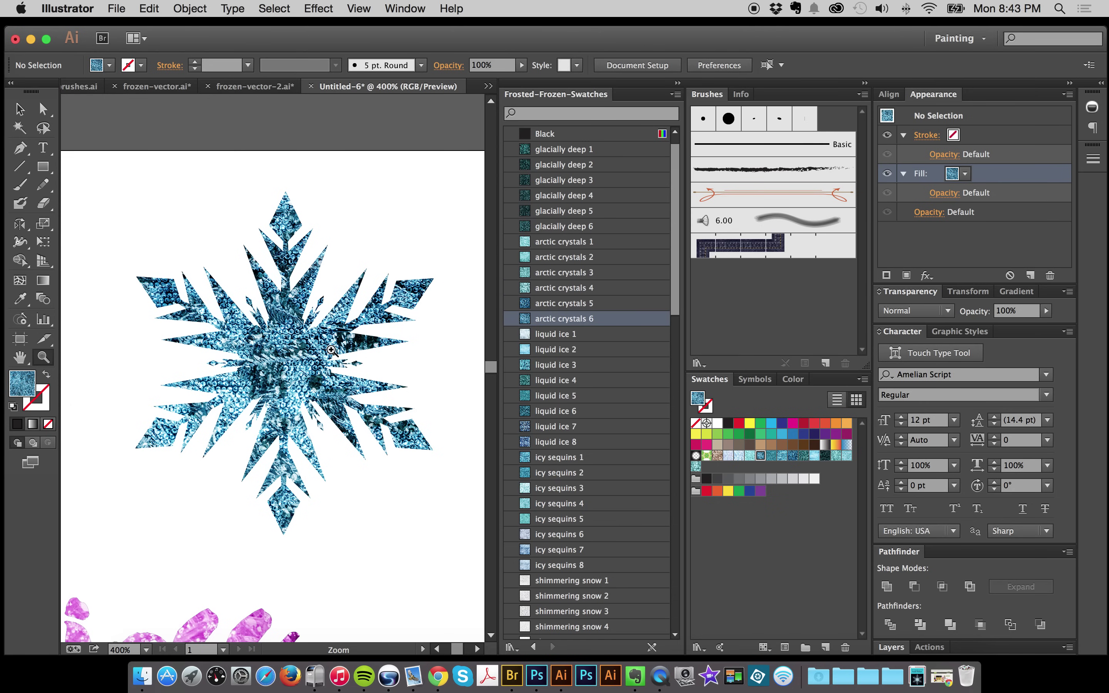